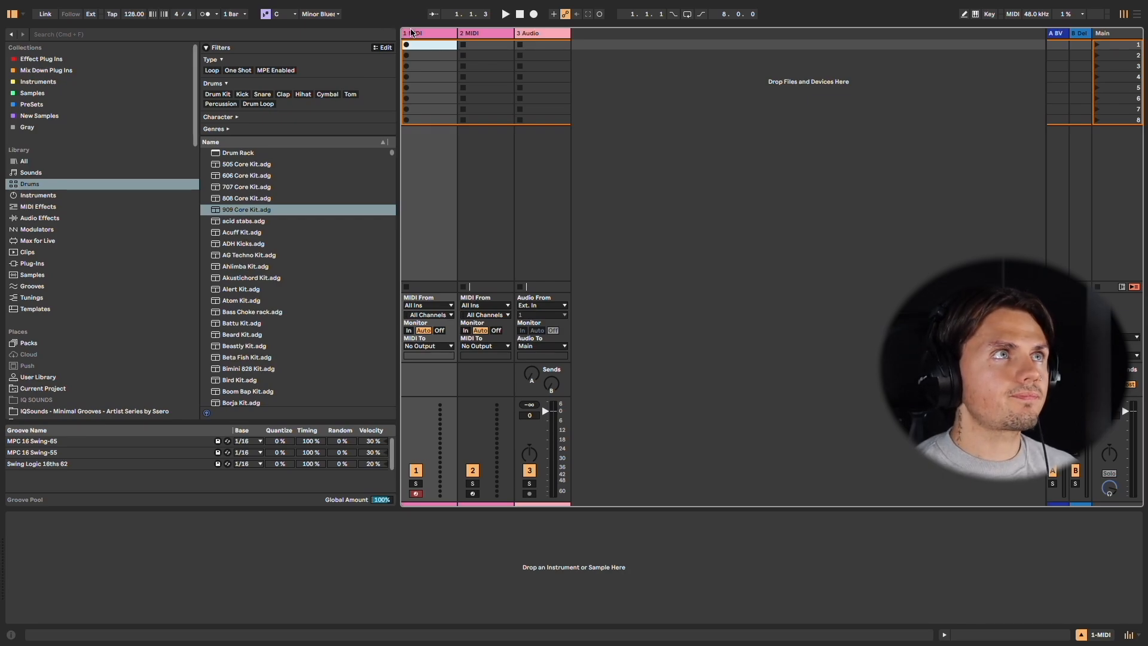
Step: Load the 909 Core Kit drum rack onto the first MIDI track
click(411, 32)
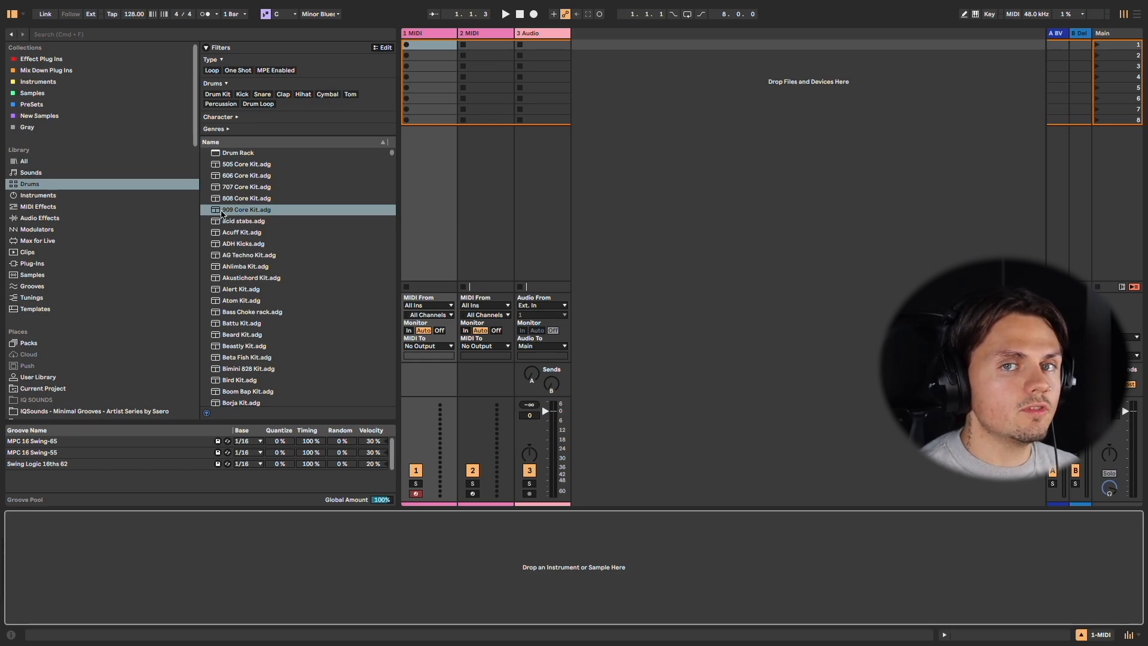
drag(234, 212, 415, 121)
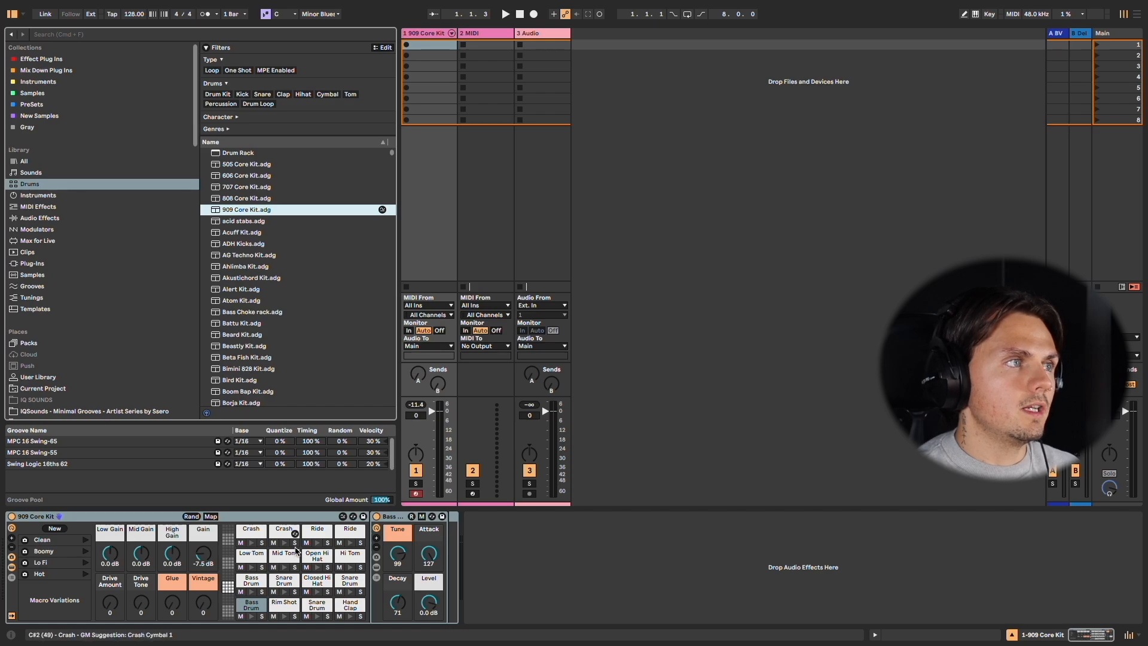
Step: Audition the kit's pads one by one, from bass drum, rim shot, snares and clap to closed hat, toms and open hat
click(251, 616)
click(284, 616)
click(317, 616)
click(317, 616)
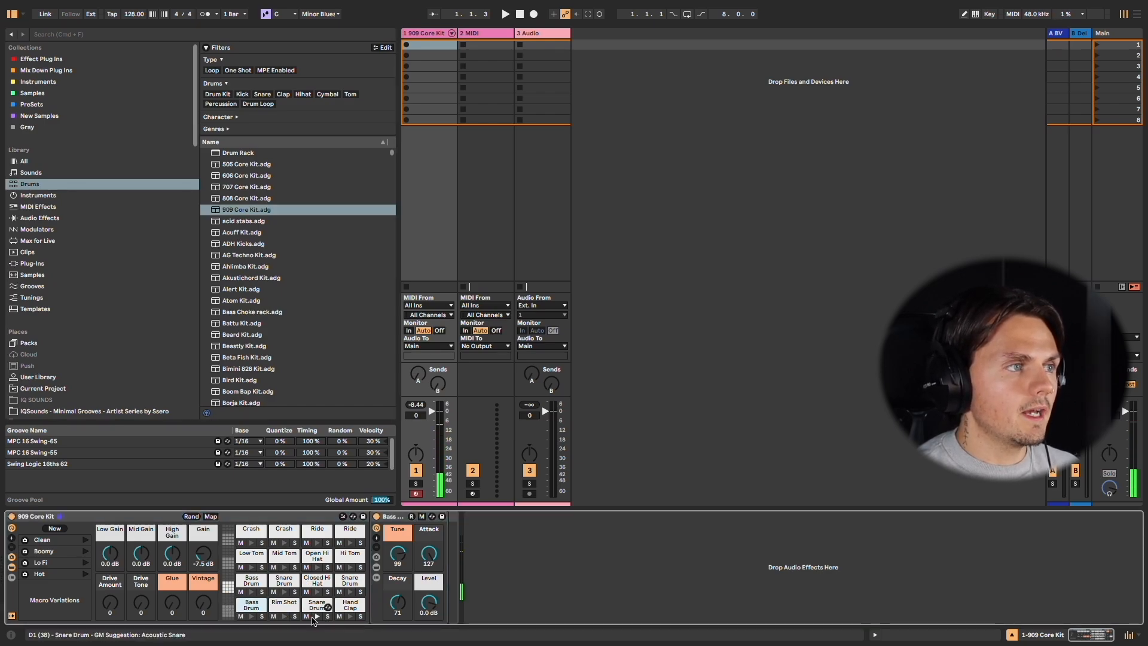
click(349, 616)
click(350, 591)
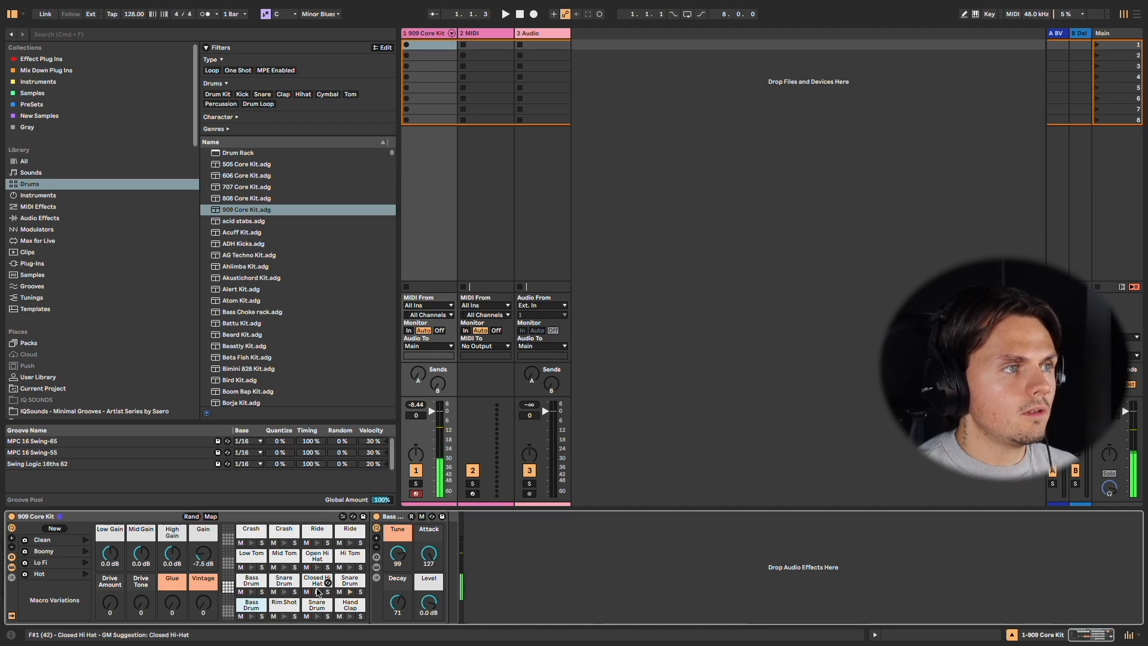
click(317, 591)
click(284, 592)
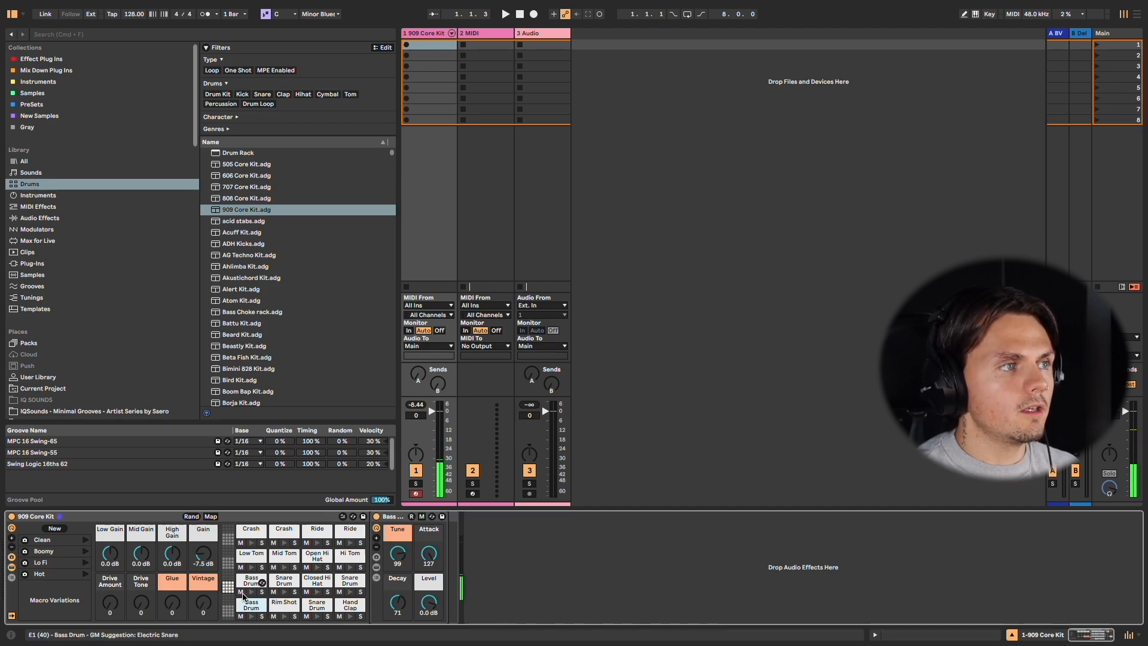
click(251, 591)
click(251, 567)
click(283, 567)
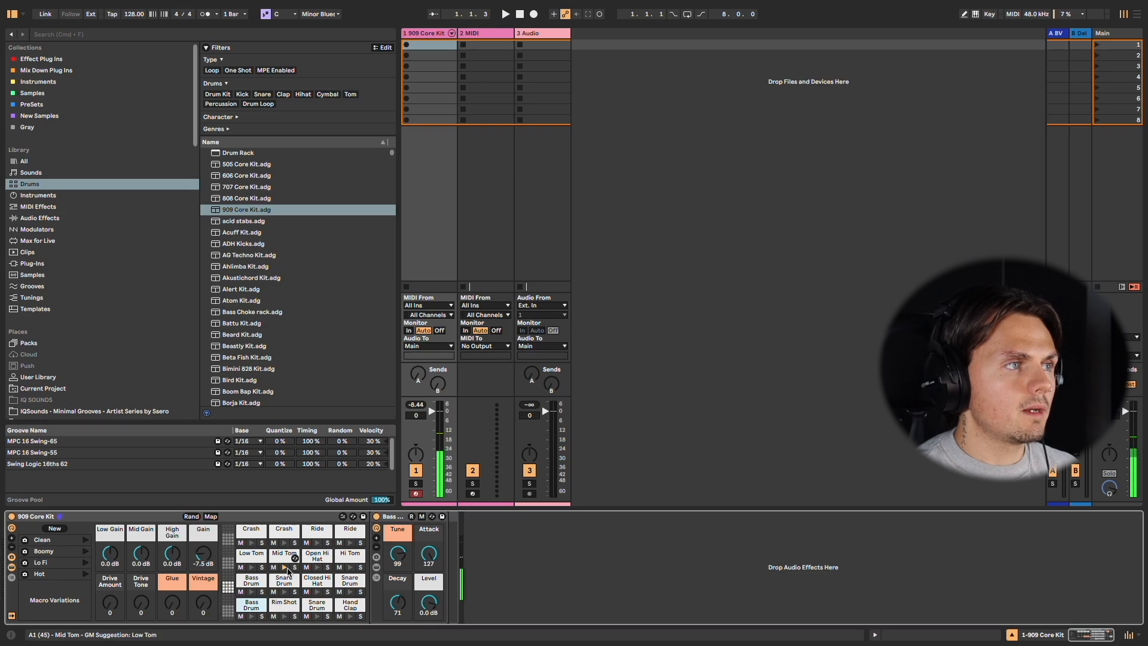
click(317, 567)
click(350, 567)
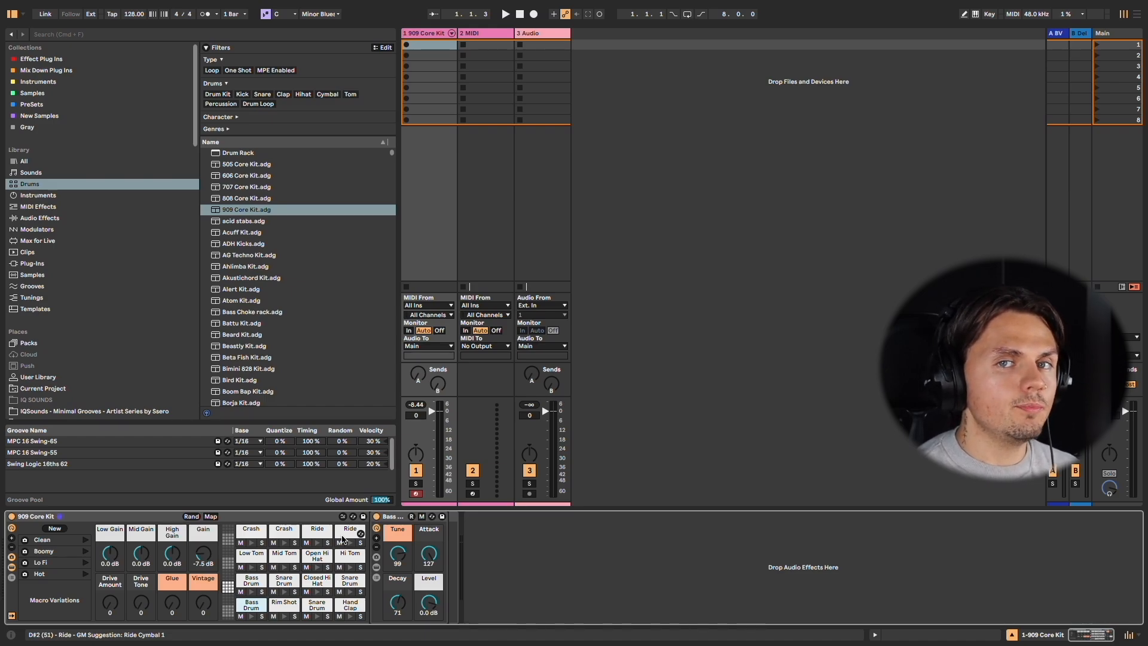
Step: Create a one-bar MIDI clip in the kit track's first slot and program a bass drum on all four beats
drag(341, 402, 340, 359)
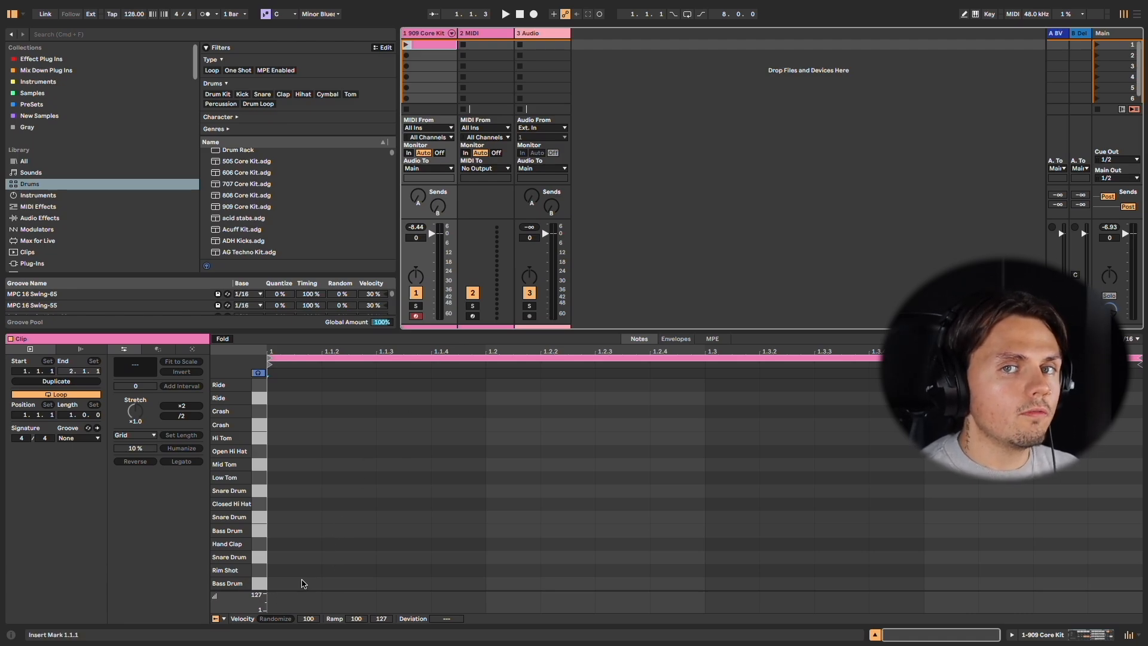
click(301, 584)
double_click(302, 584)
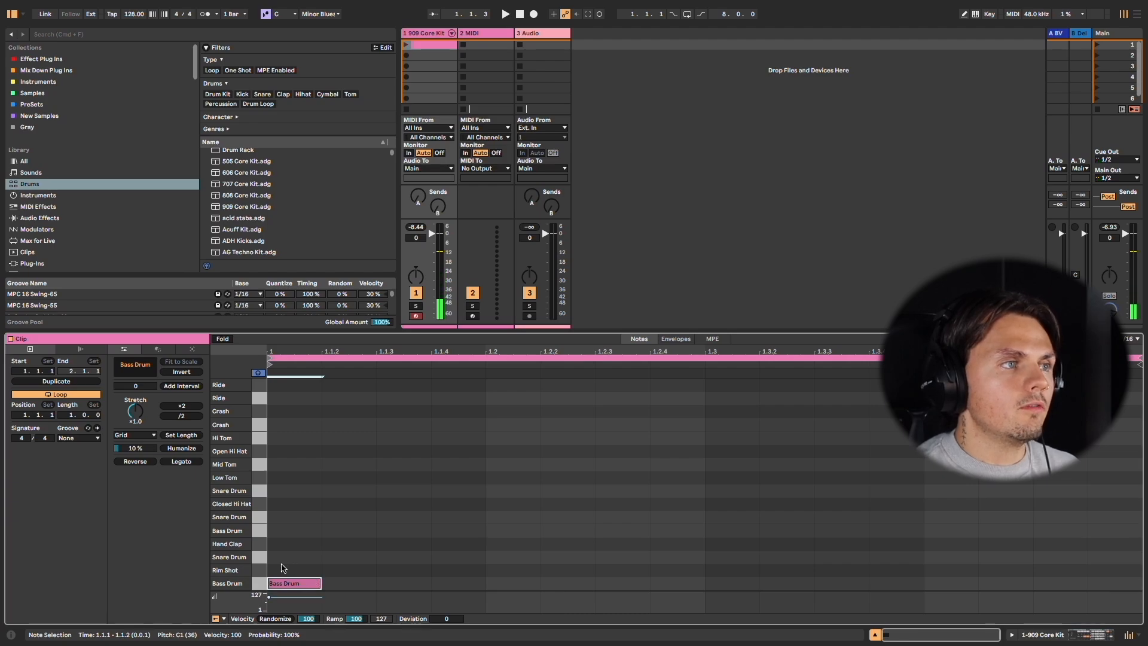
drag(282, 565, 490, 597)
key(super+d)
key(super+d)
key(super+d)
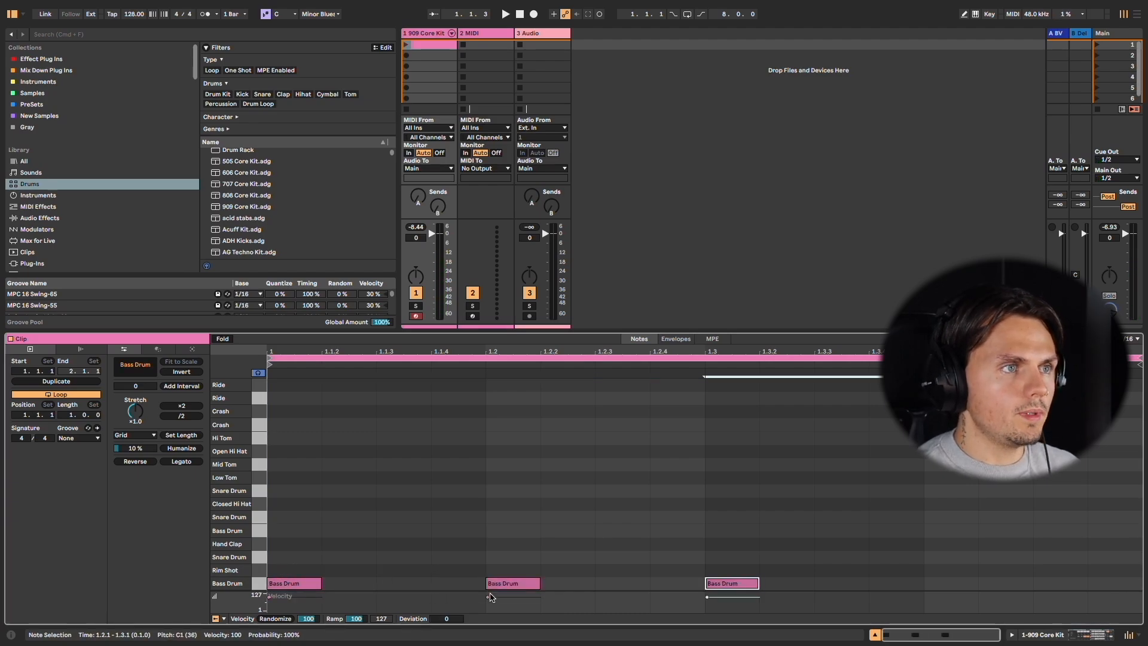
drag(489, 522, 272, 536)
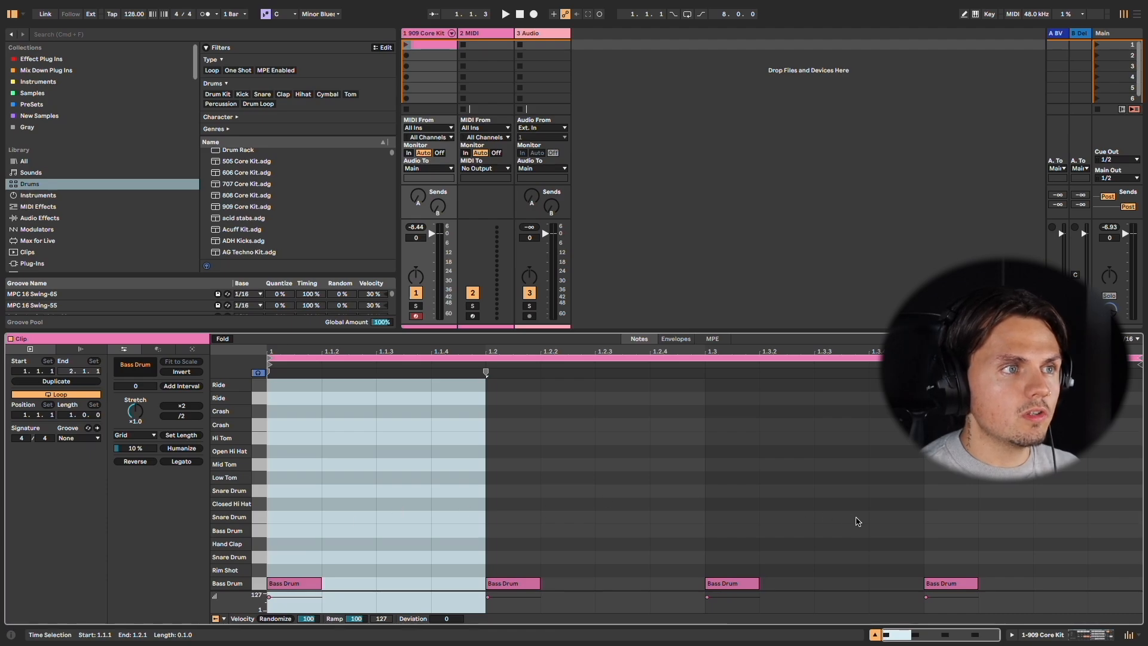
click(344, 546)
drag(501, 556, 714, 600)
drag(707, 558, 879, 592)
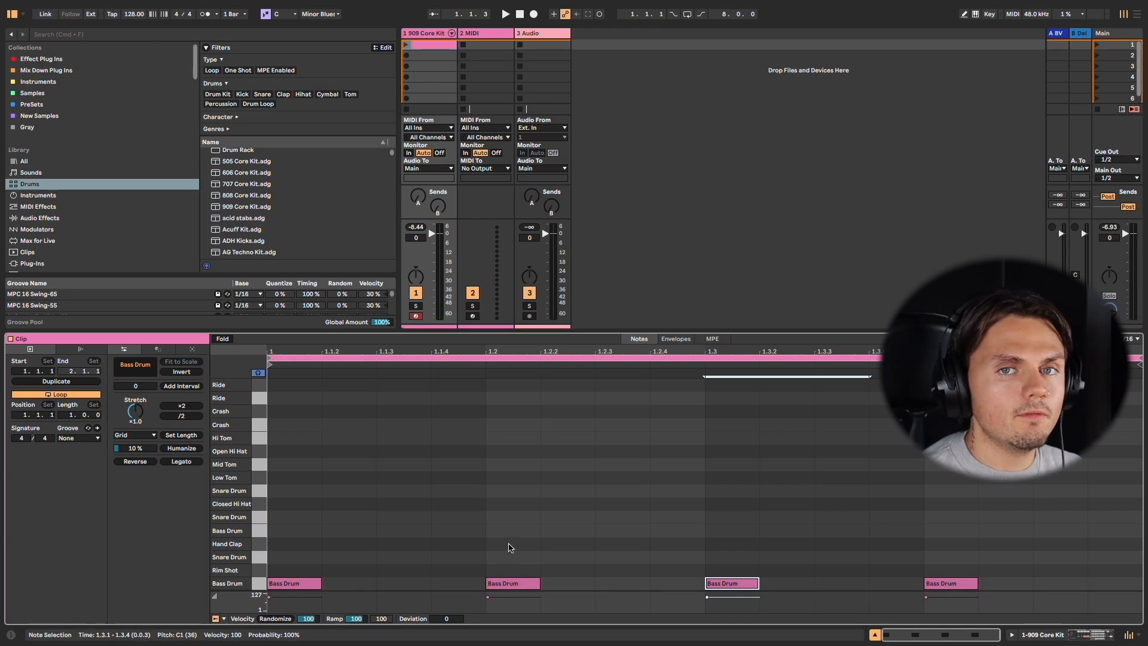
Step: Add hand claps on beats 1.2 and 1.4, and launch the clip to hear the pattern
double_click(508, 543)
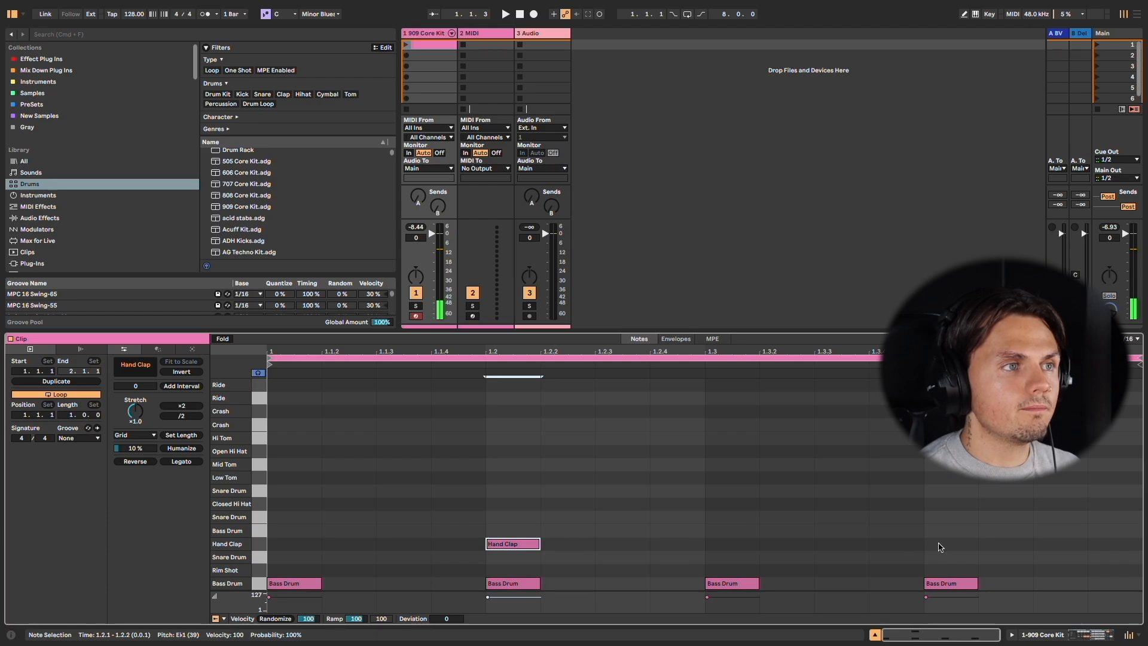
double_click(938, 544)
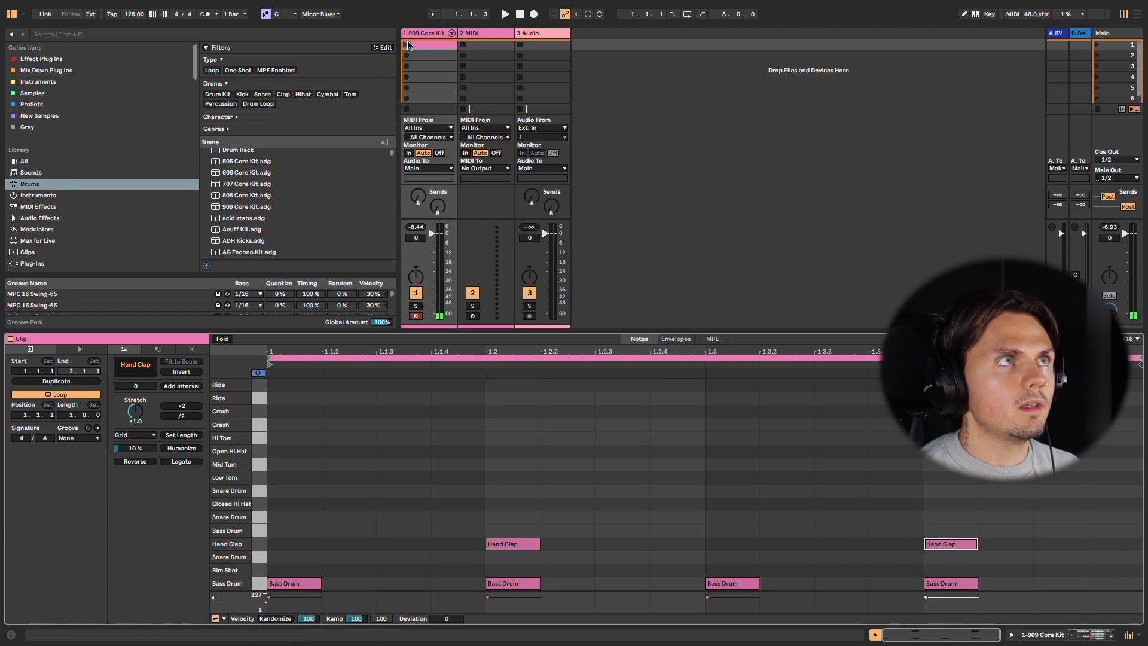
click(405, 46)
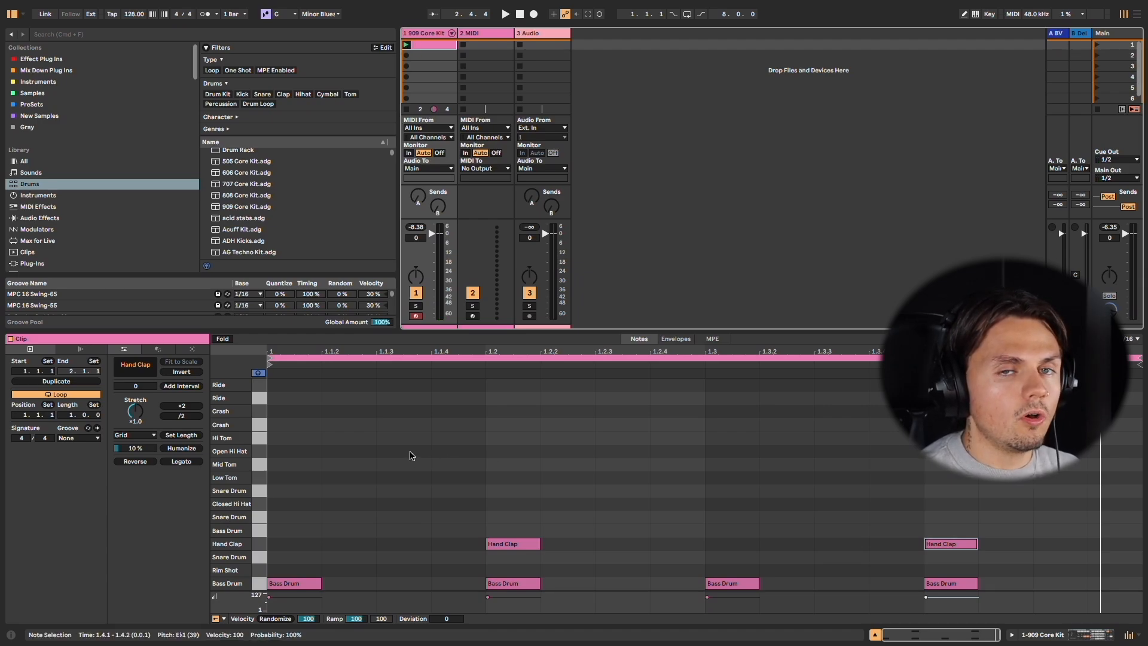
Step: Add an open hi-hat at 1.1.3, duplicate it onto the offbeat of every remaining beat, and play the loop
double_click(410, 455)
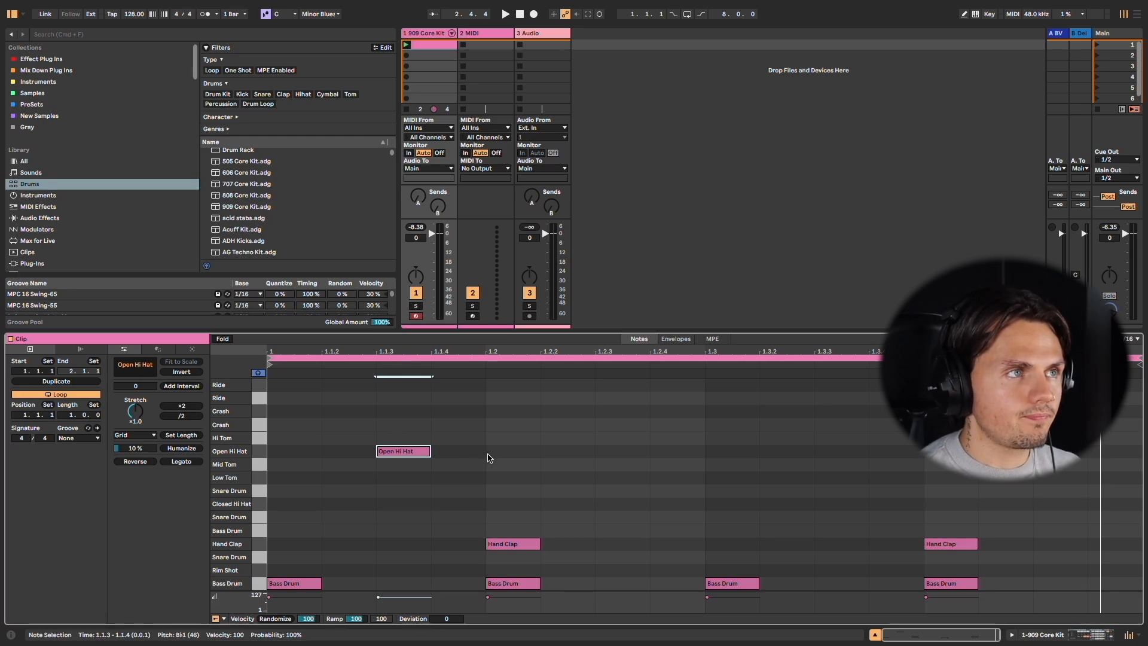
drag(488, 457, 250, 478)
key(super+d)
key(super+d)
key(super+d)
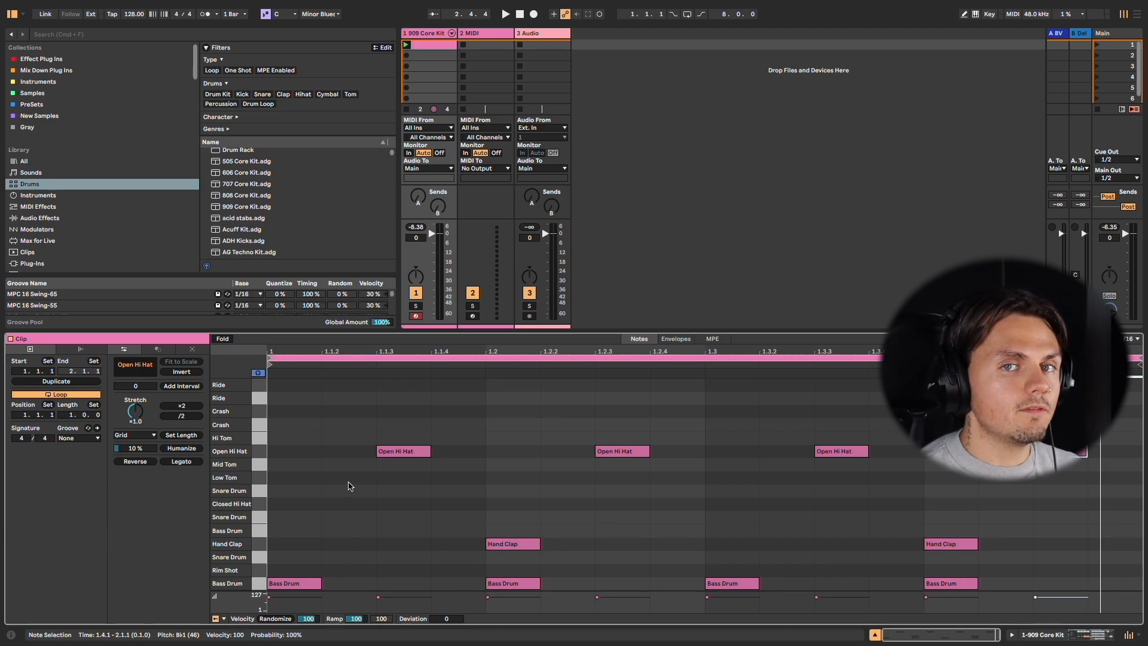
key(space)
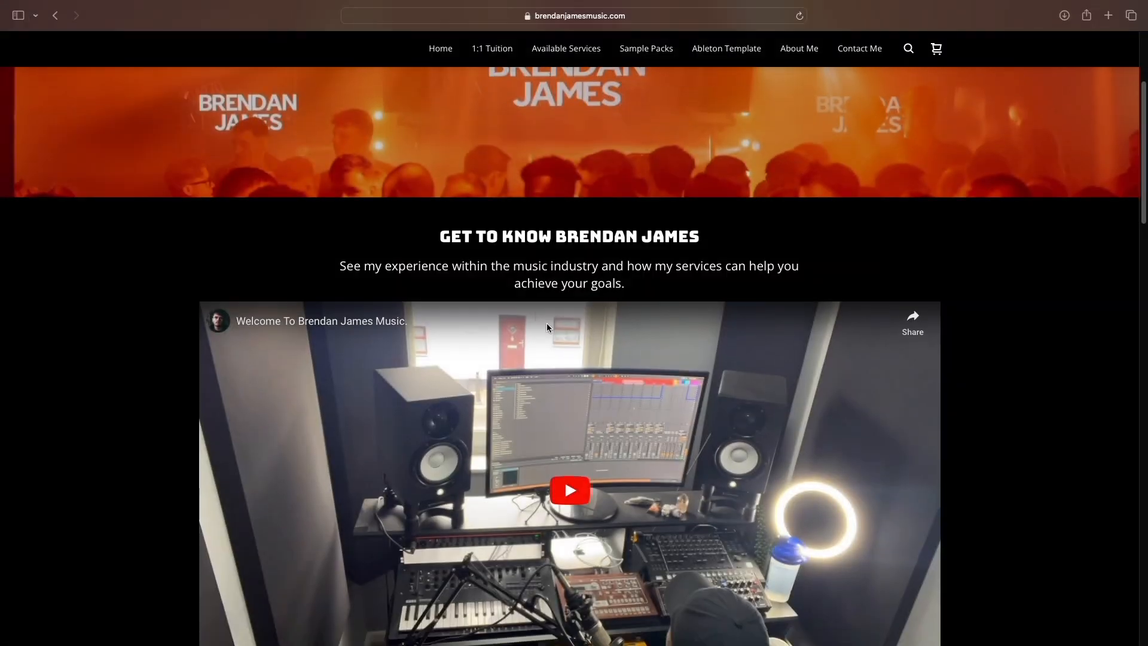
Step: Switch to the browser, browse the producer's website, and add the 2 Hours option of 1-1 Online Music Production Tuition to the appointment
scroll(547, 326, down, 5)
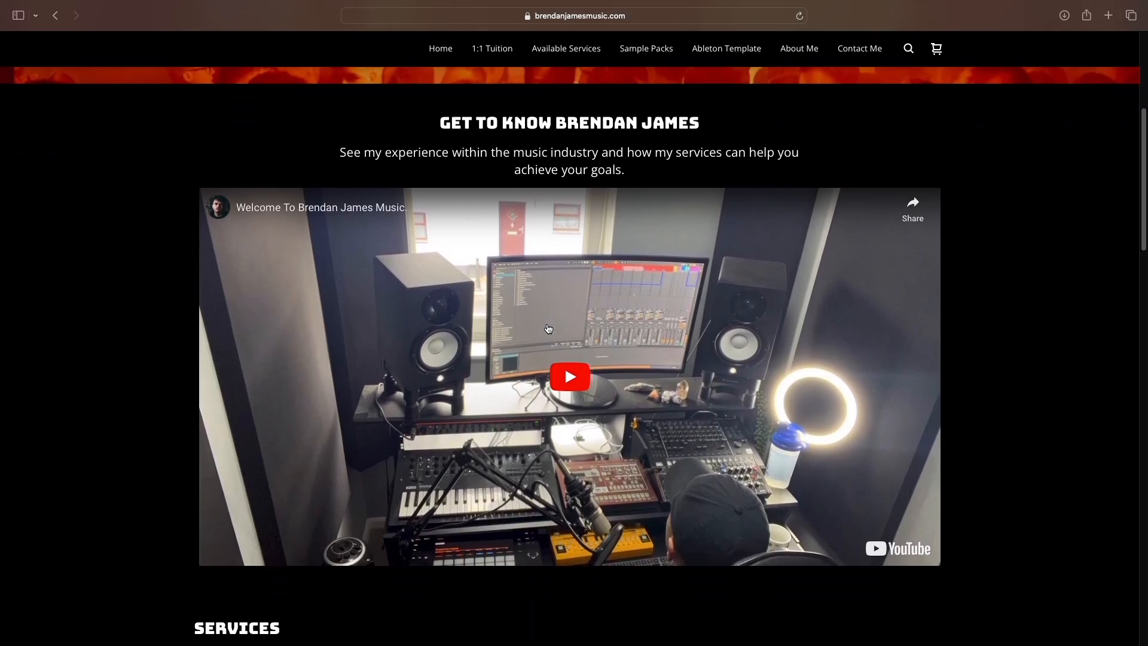
scroll(548, 328, down, 8)
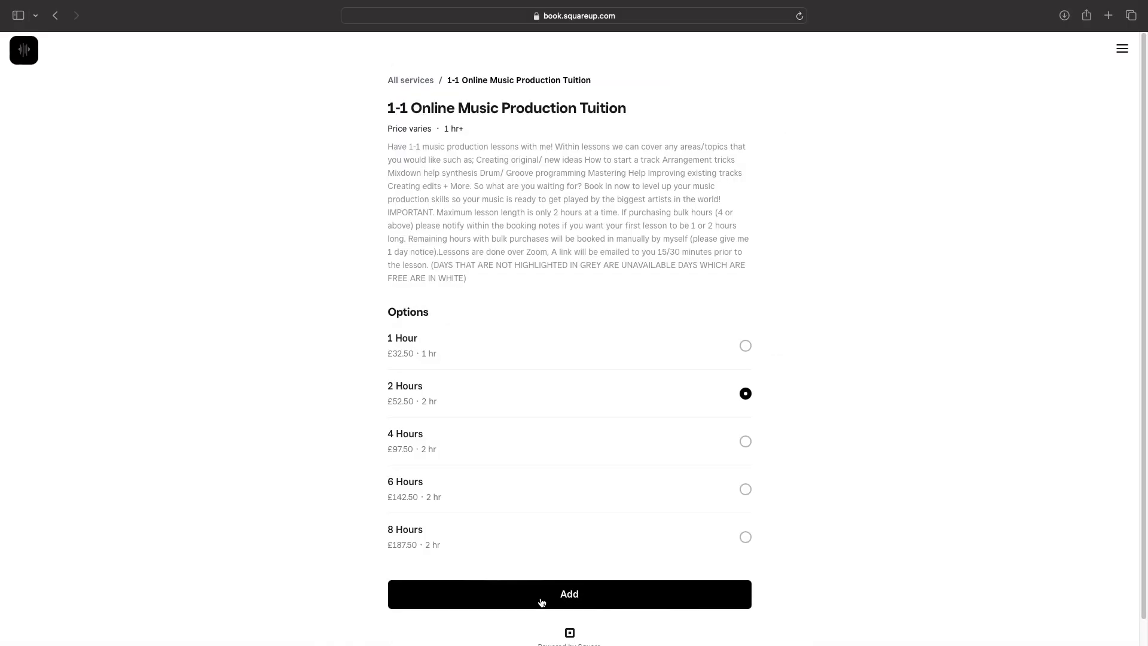
click(539, 594)
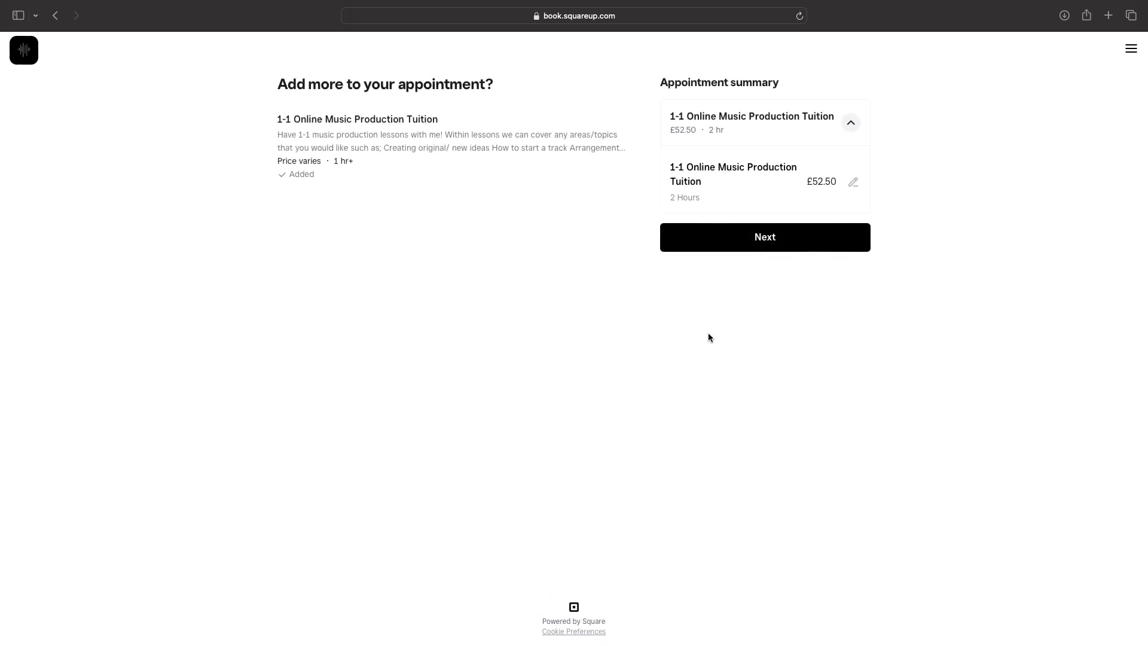
click(760, 247)
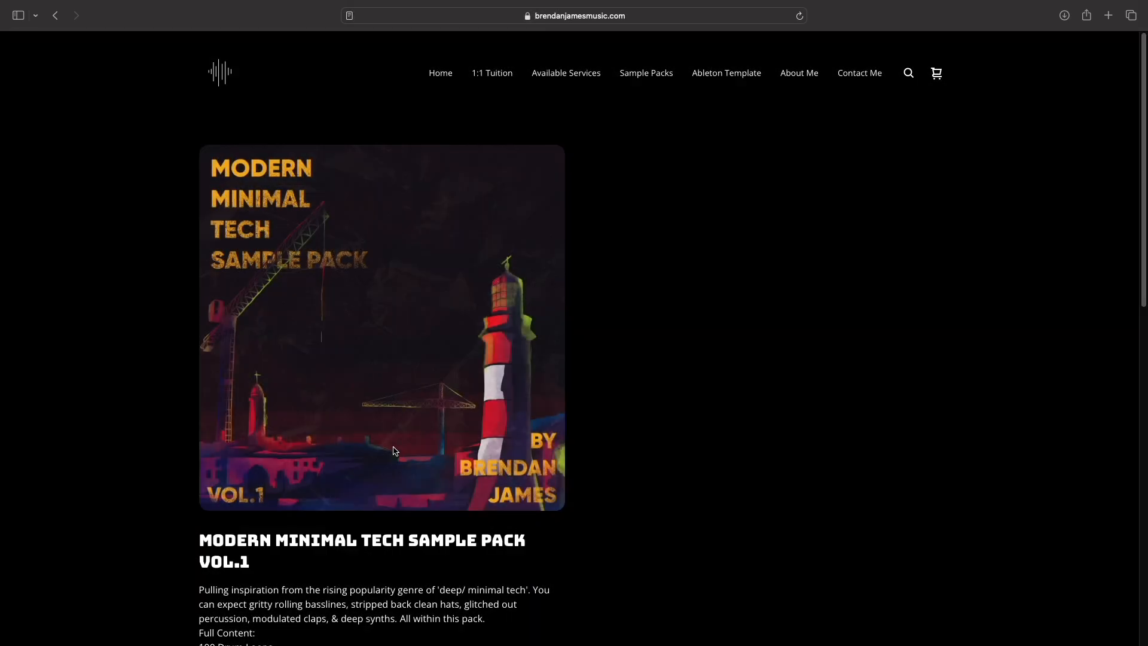
scroll(377, 461, down, 12)
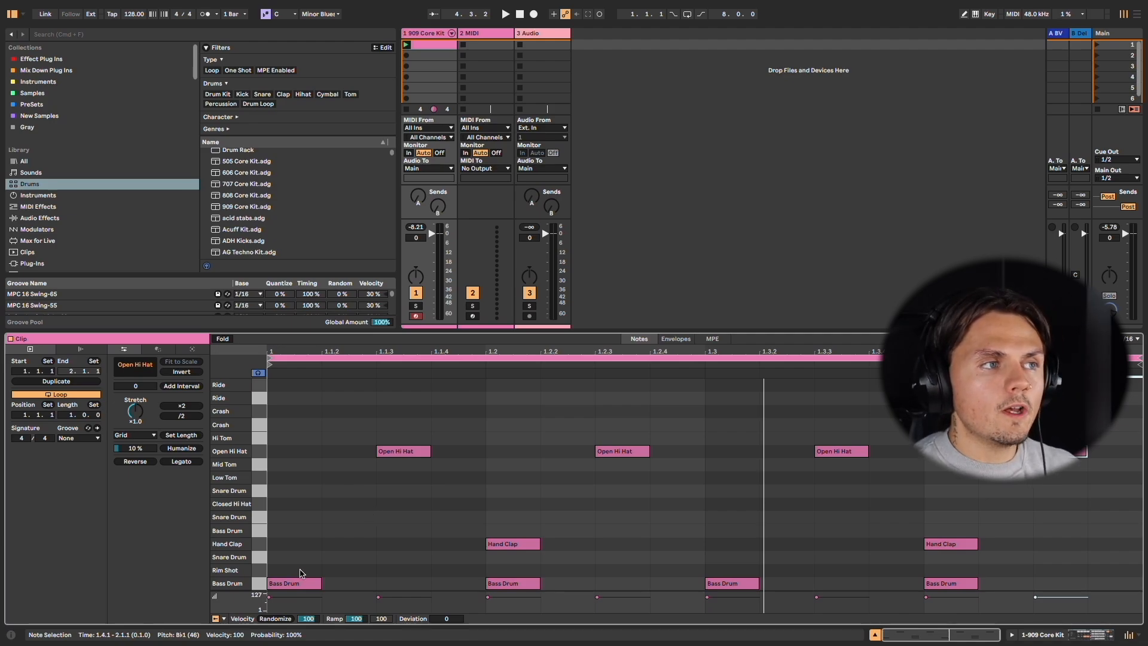
Step: Switch back to Ableton Live, add extra bass drum notes at 1.1.3, 1.1.4 and 1.3.3, and play the loop
double_click(406, 583)
double_click(457, 583)
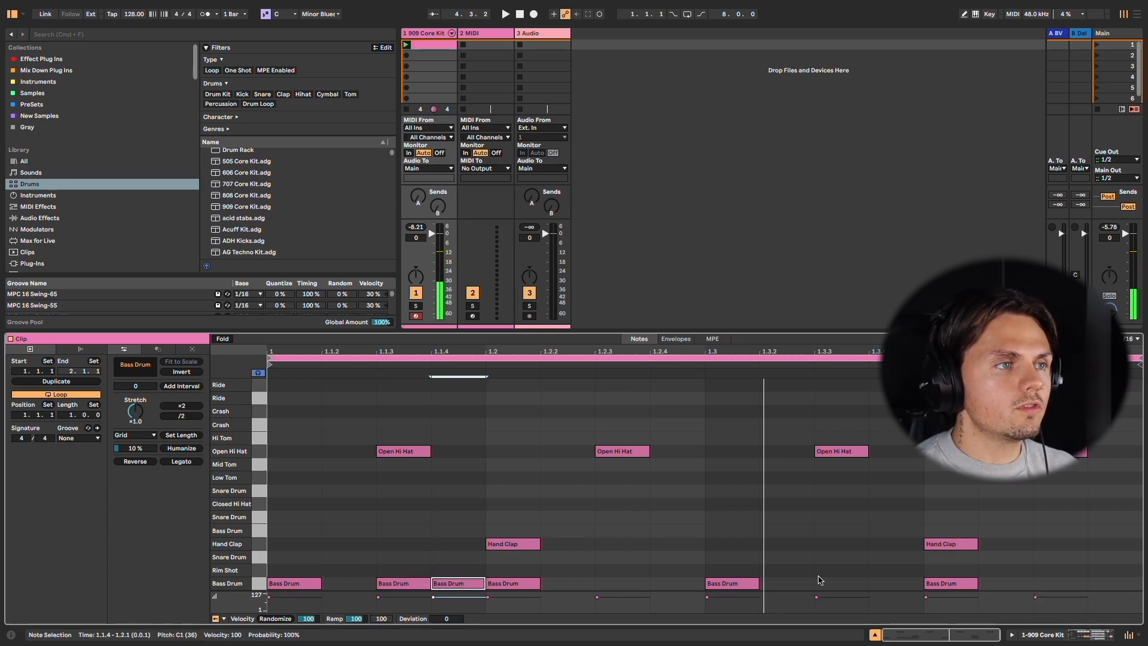
double_click(856, 586)
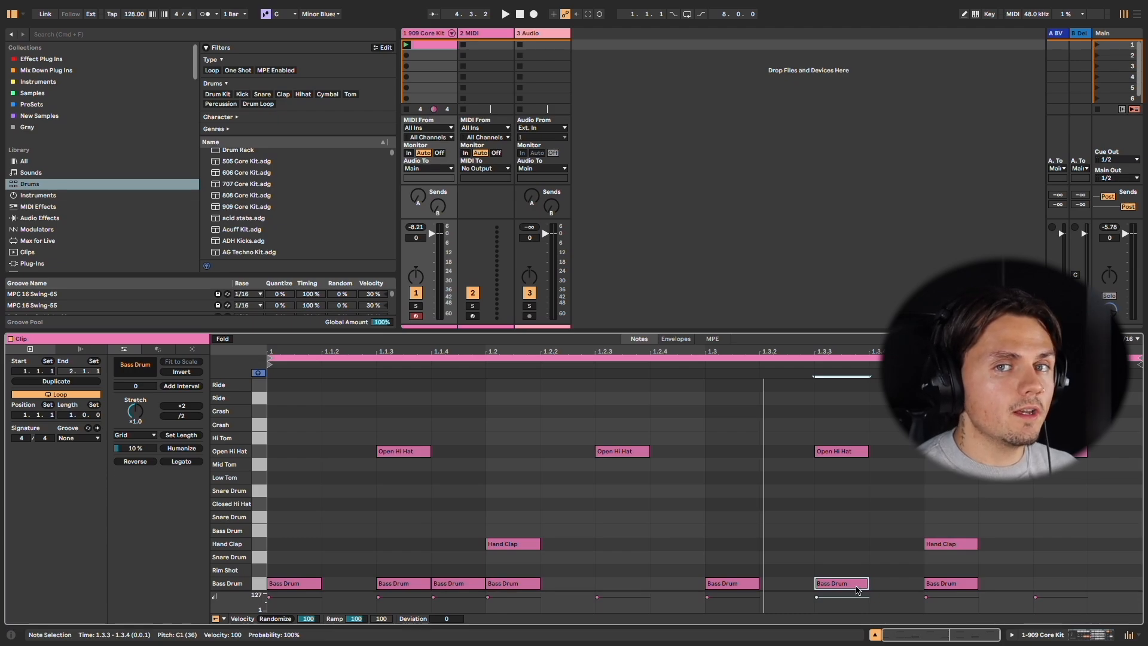
key(space)
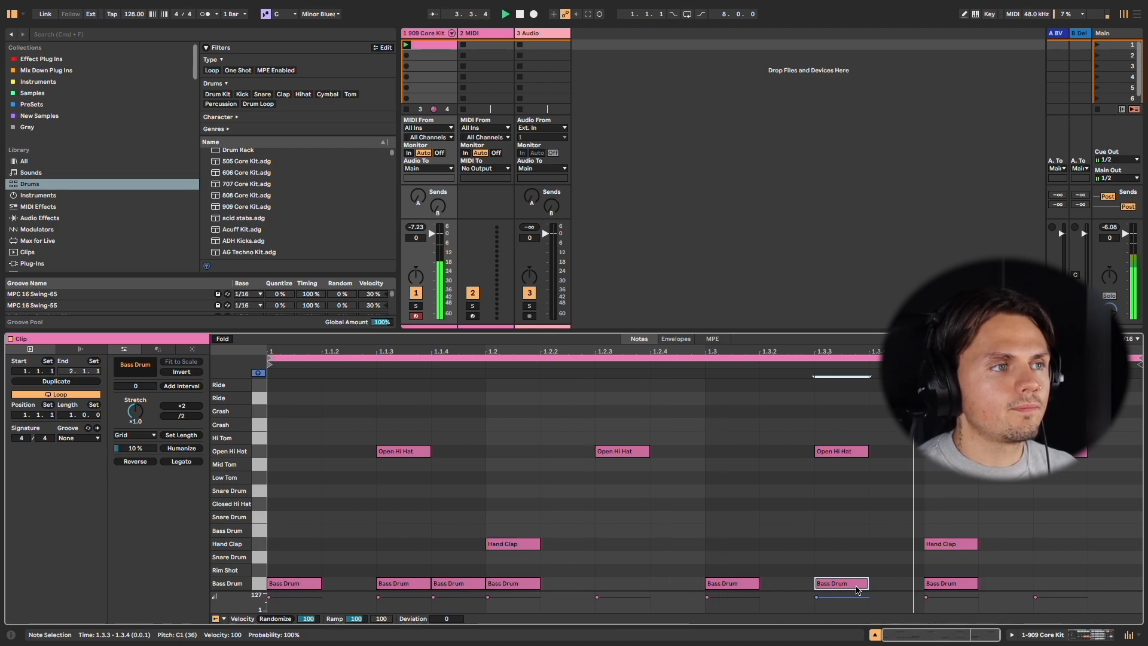
key(space)
Step: Delete the extra bass drum notes at 1.1.3 and 1.1.4, and play the loop again
click(377, 560)
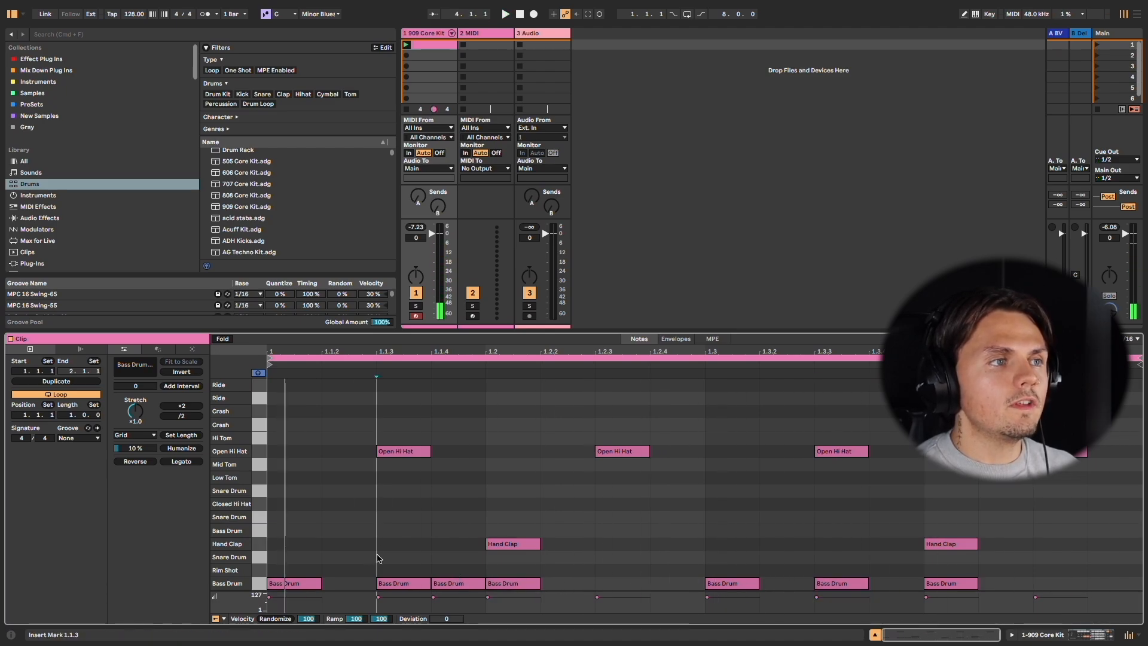
drag(377, 560, 472, 589)
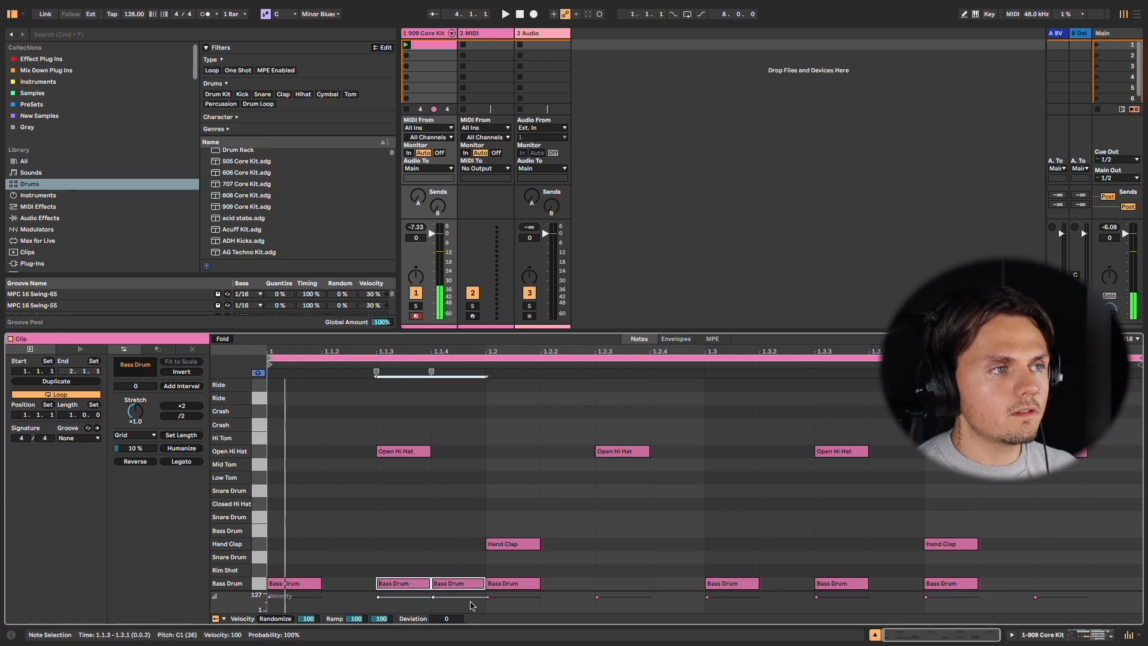
key(Delete)
key(space)
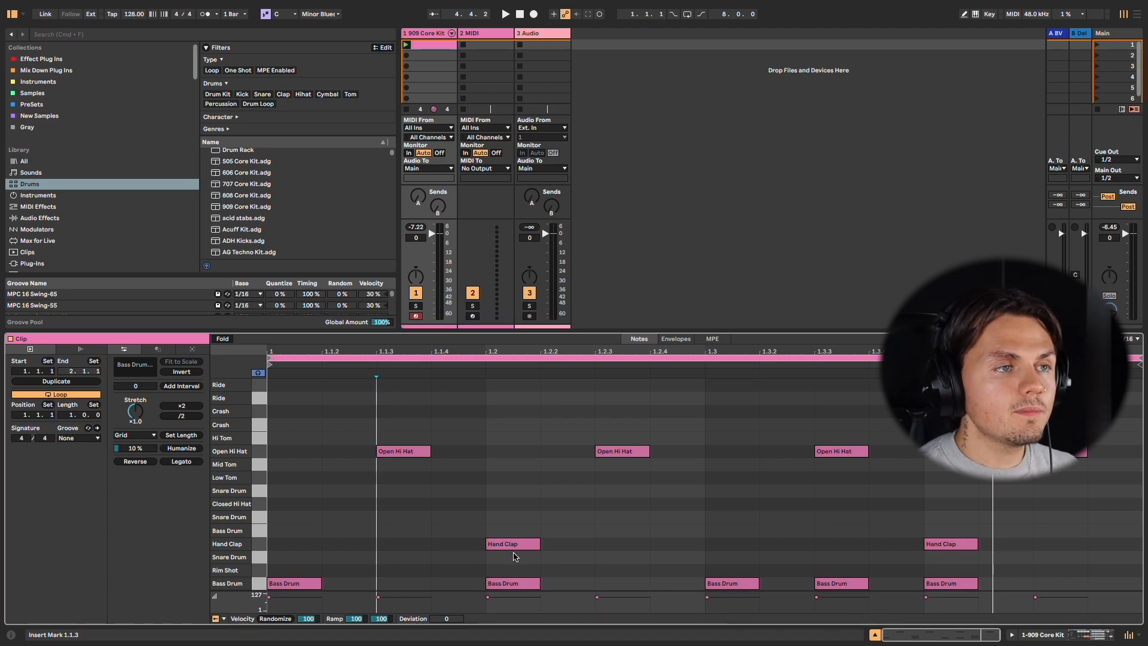
Step: Duplicate the 1.2 hand clap and move the copy to 1.3, add another clap at 1.1, and play the loop
drag(514, 553, 562, 524)
key(super+d)
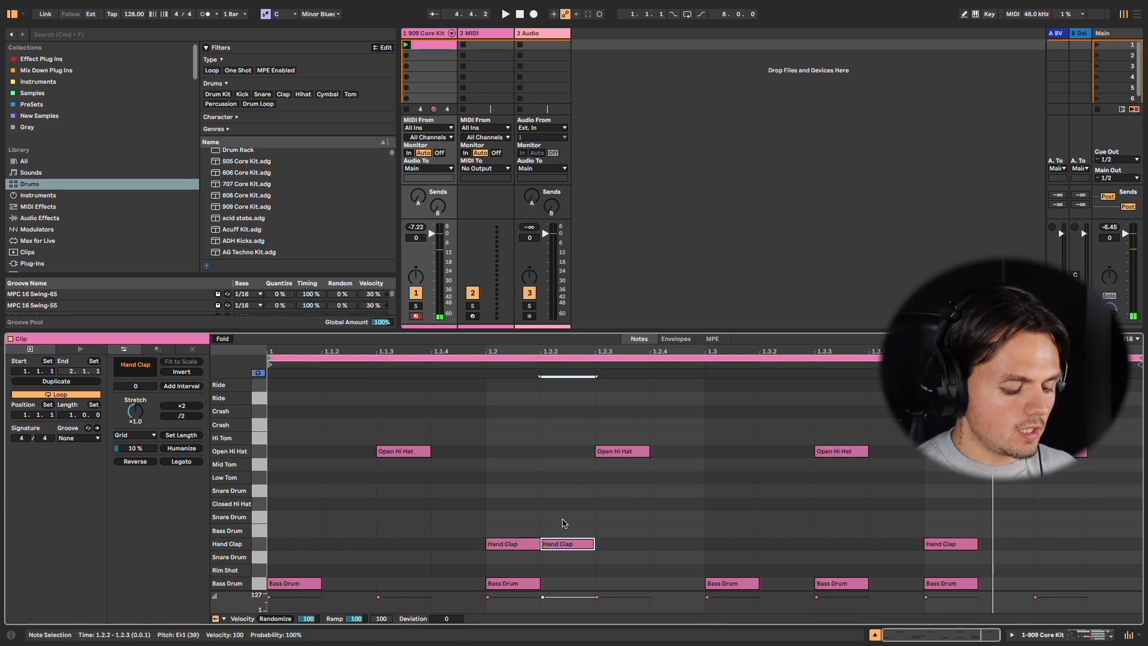
key(Right)
key(Right)
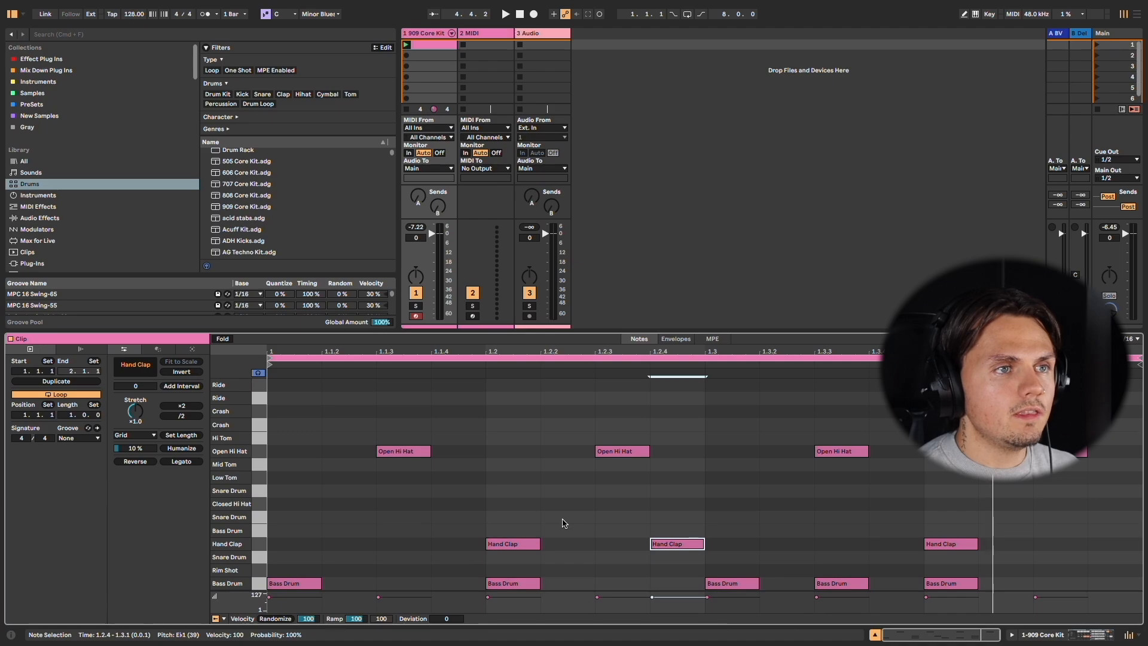
key(Right)
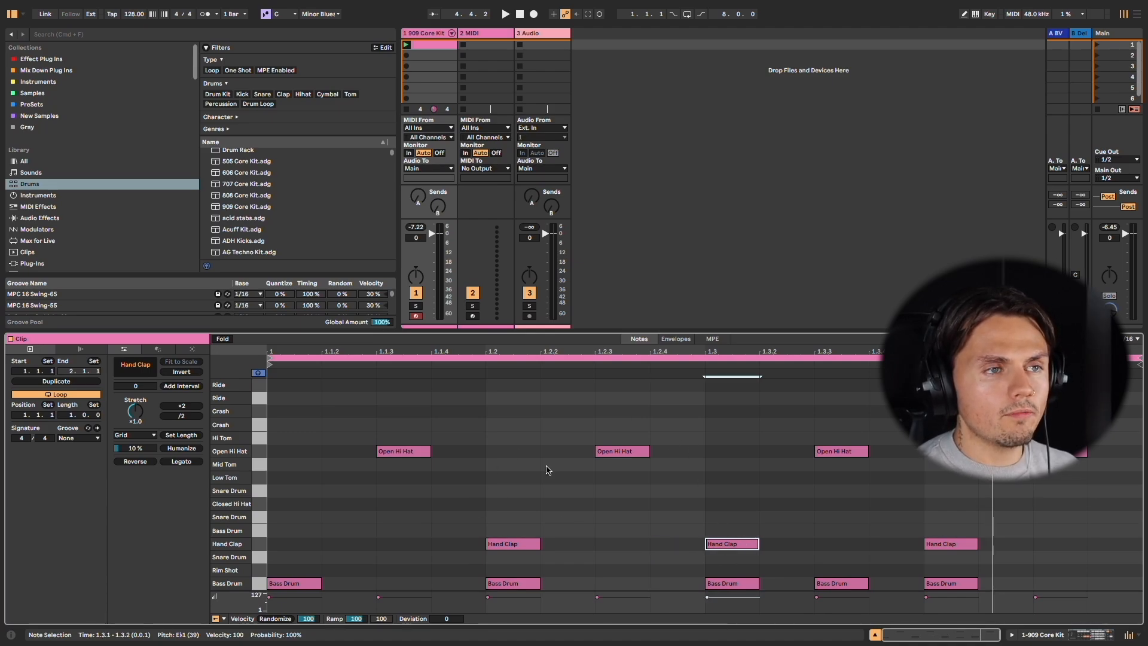
double_click(292, 544)
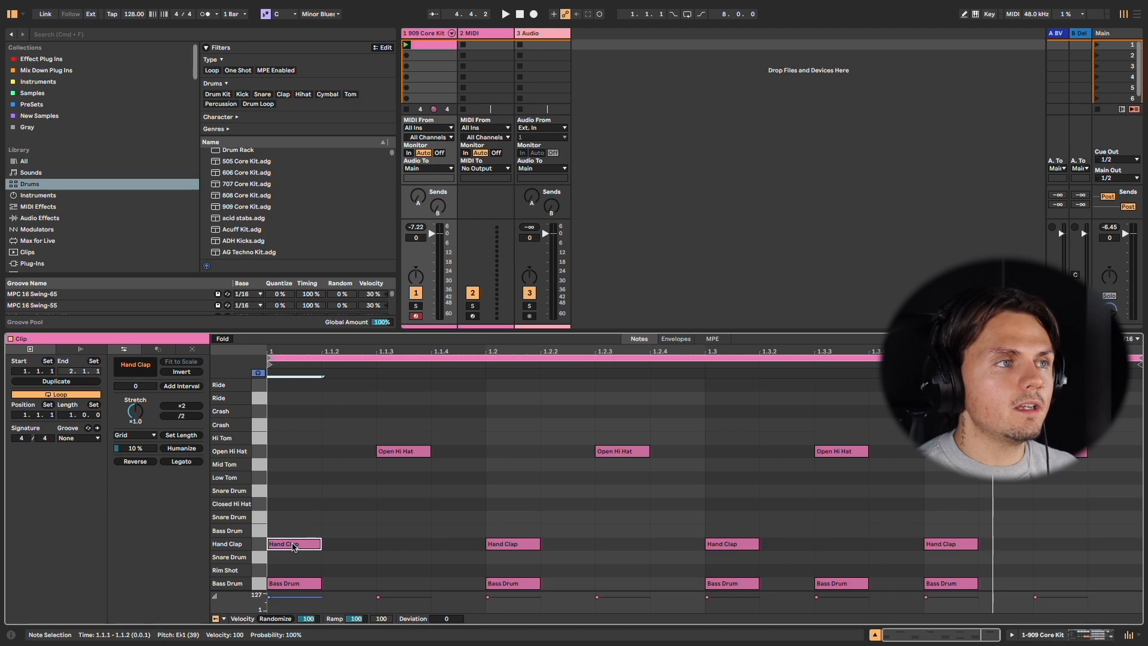
key(space)
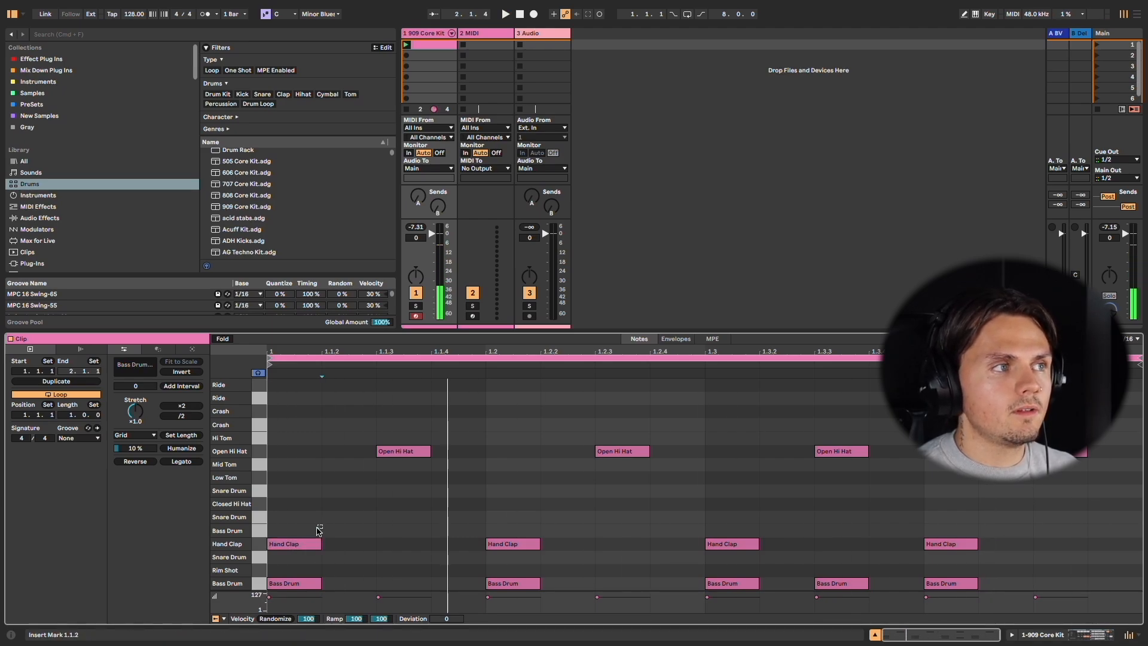
Step: Delete the hand clap at 1.1, move the 1.3 hand clap to 1.2.4, and play the loop after each change
drag(322, 525, 284, 565)
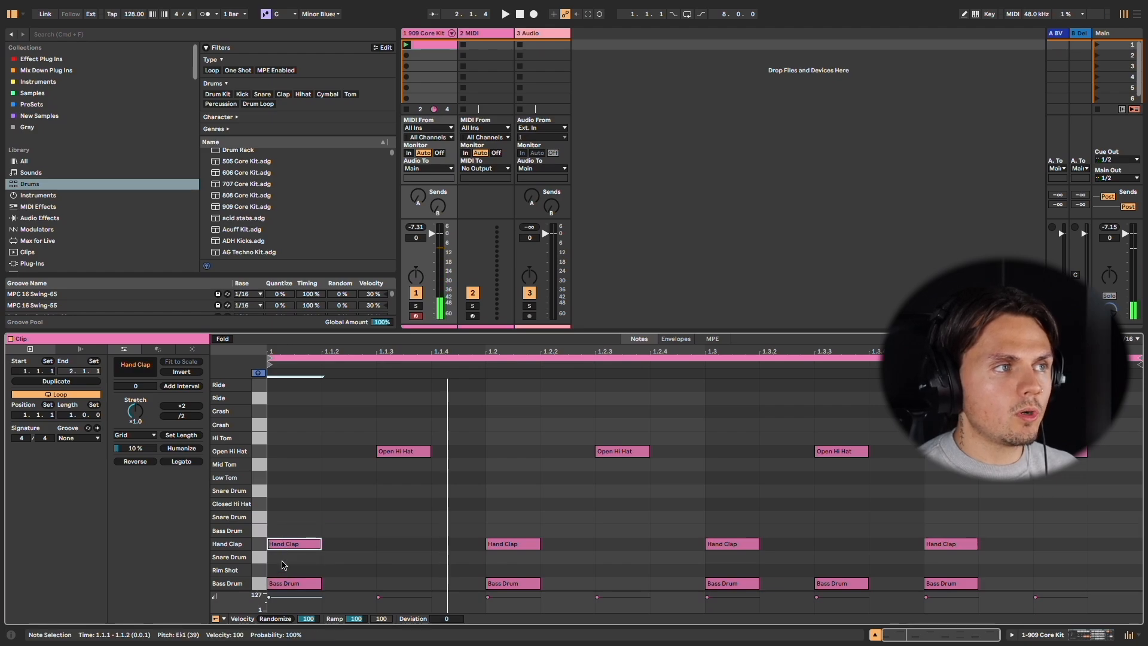
key(Delete)
key(space)
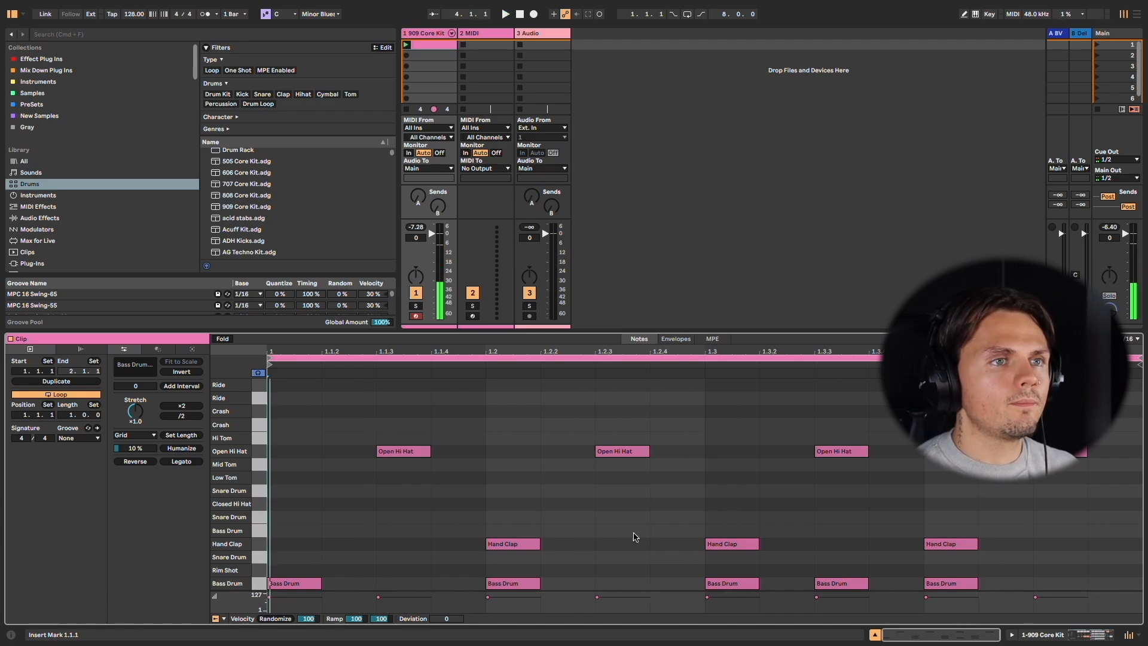
drag(723, 545, 663, 544)
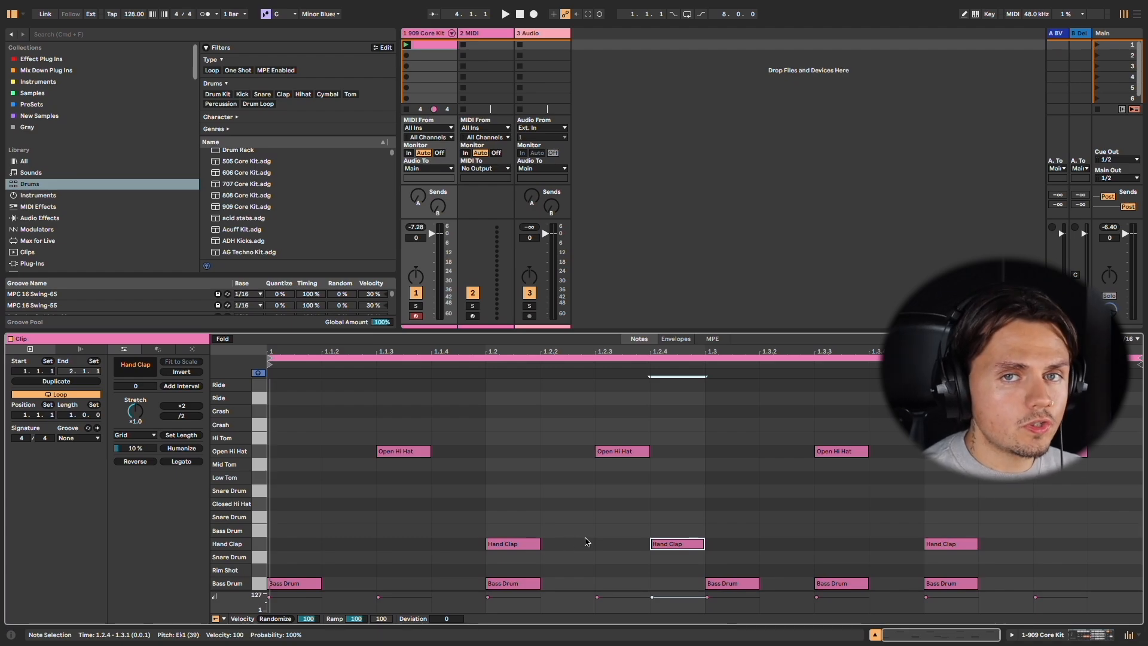
key(space)
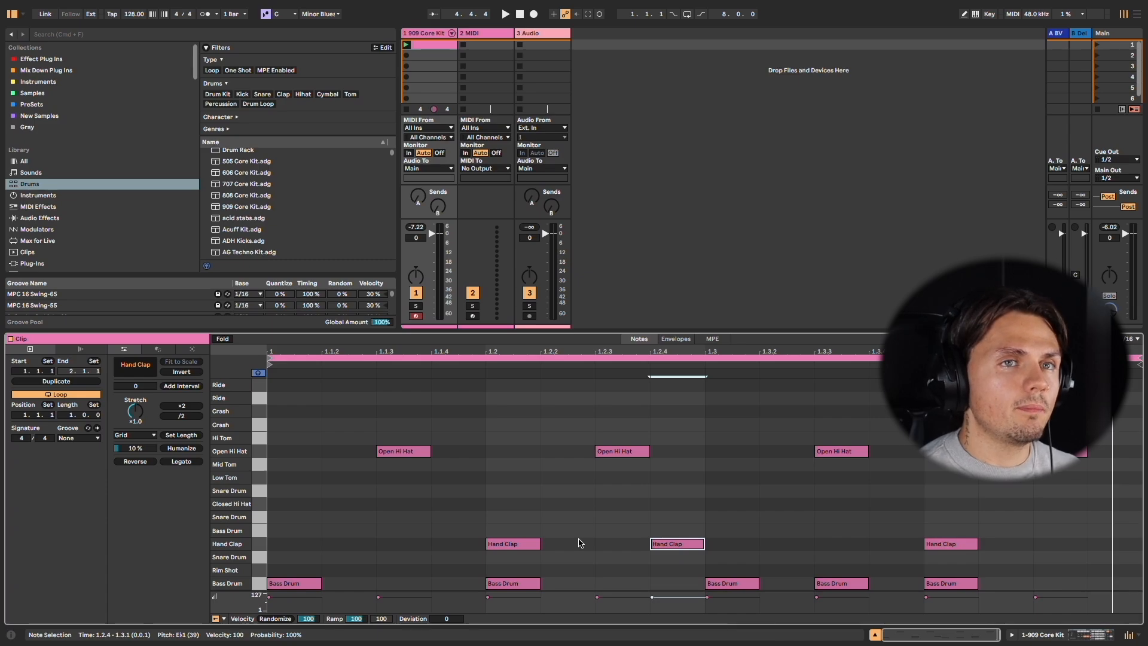
Step: Add open hi-hats at 1.4 and 1.3.4, play the loop, and move the 1.3.4 open hi-hat to 1.2.4
double_click(964, 451)
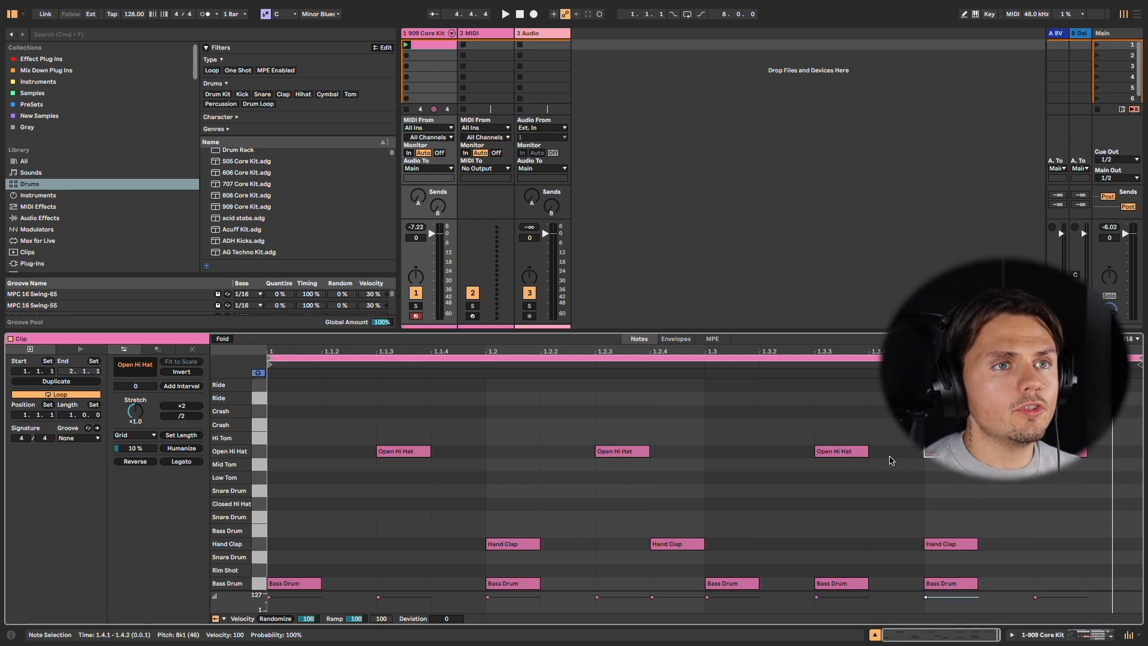
double_click(892, 452)
key(space)
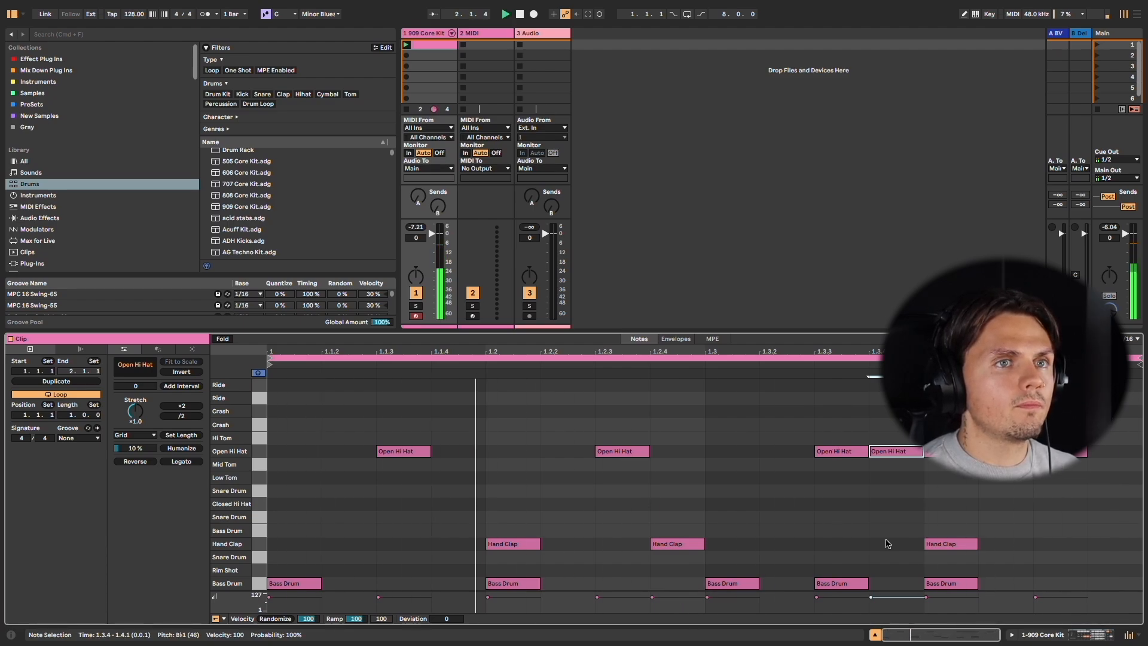
drag(889, 452, 668, 460)
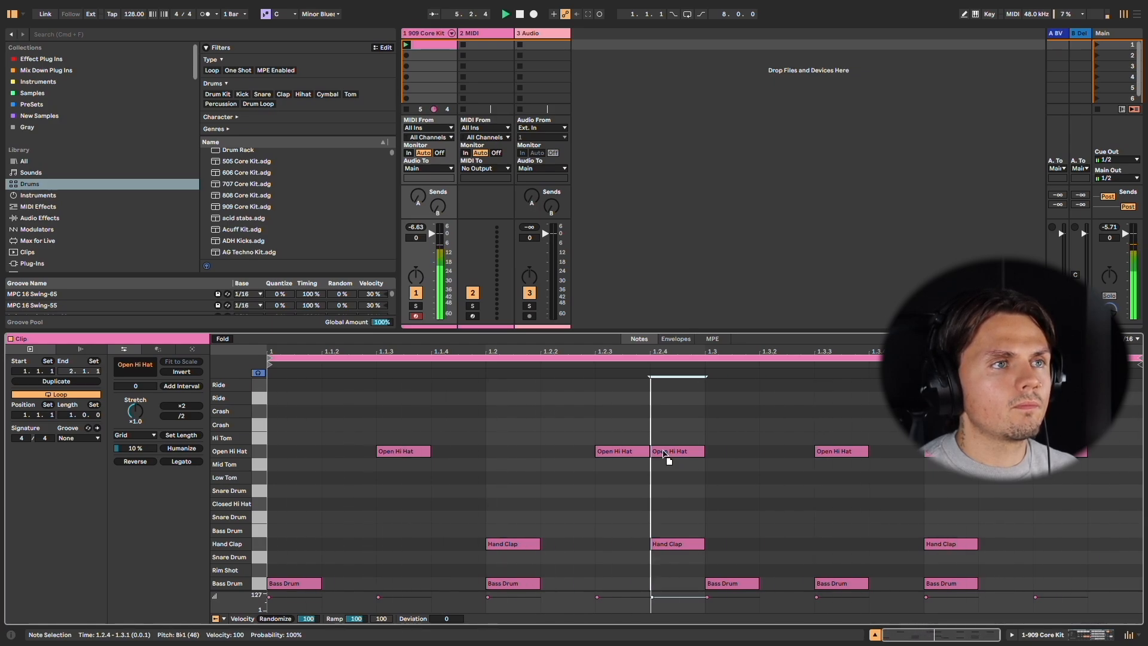
drag(663, 452, 663, 453)
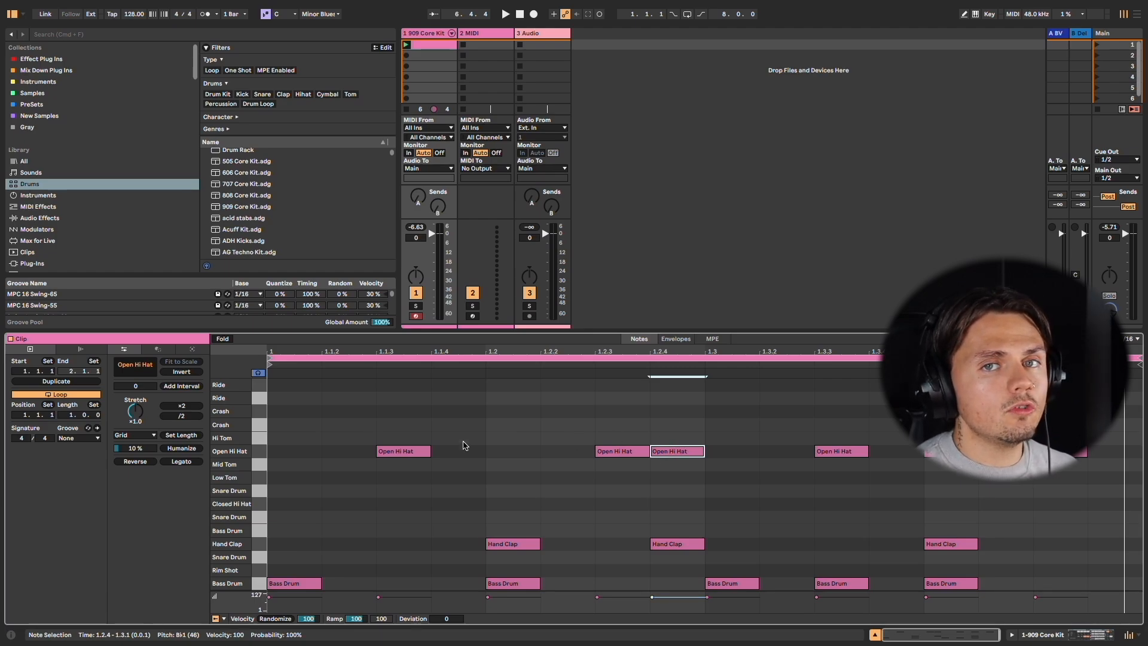
Step: Duplicate the clip's loop to make a two-bar pattern and play it
click(55, 381)
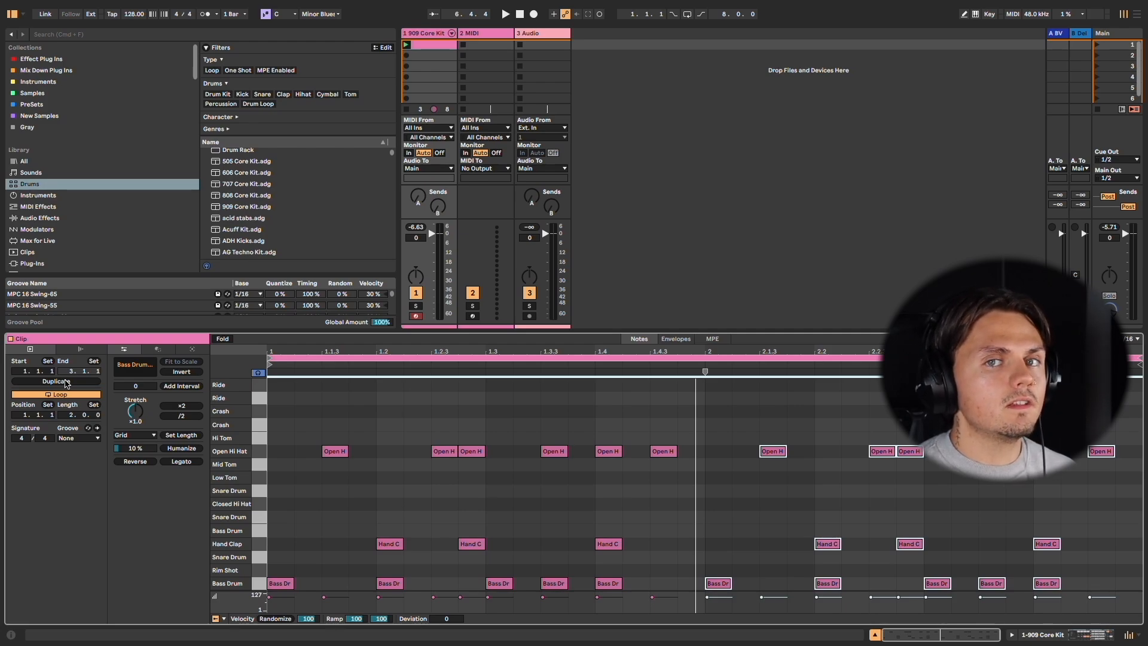
key(space)
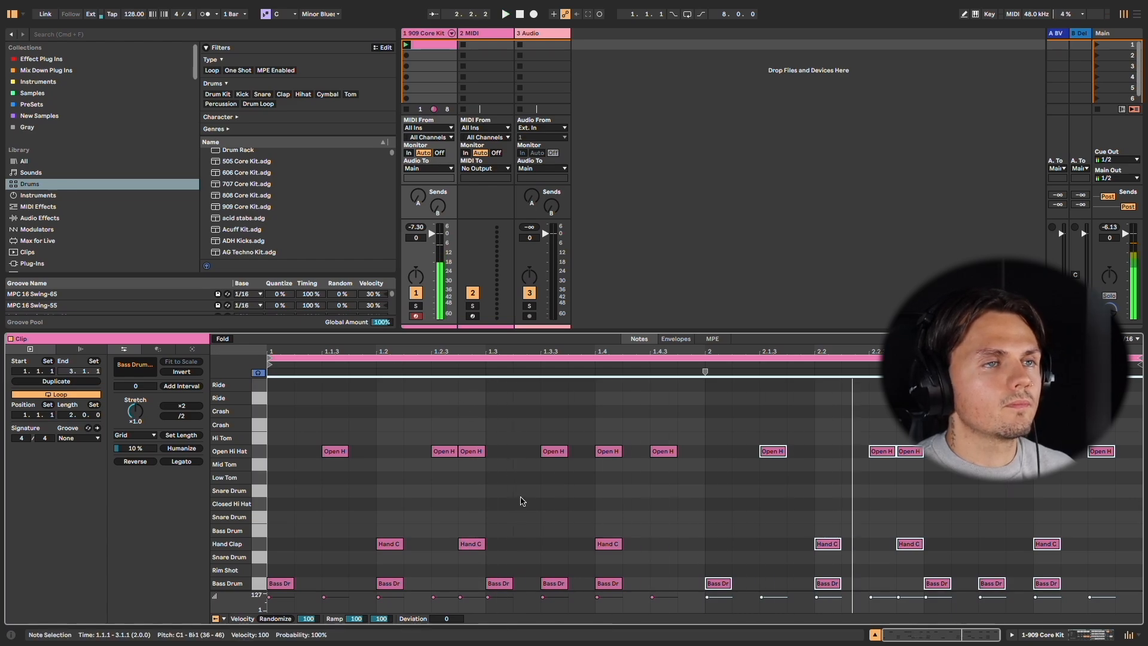
Step: Delete the open hi-hat at 1.2.4, add a hand clap at 2.4.3, and play the loop
click(472, 450)
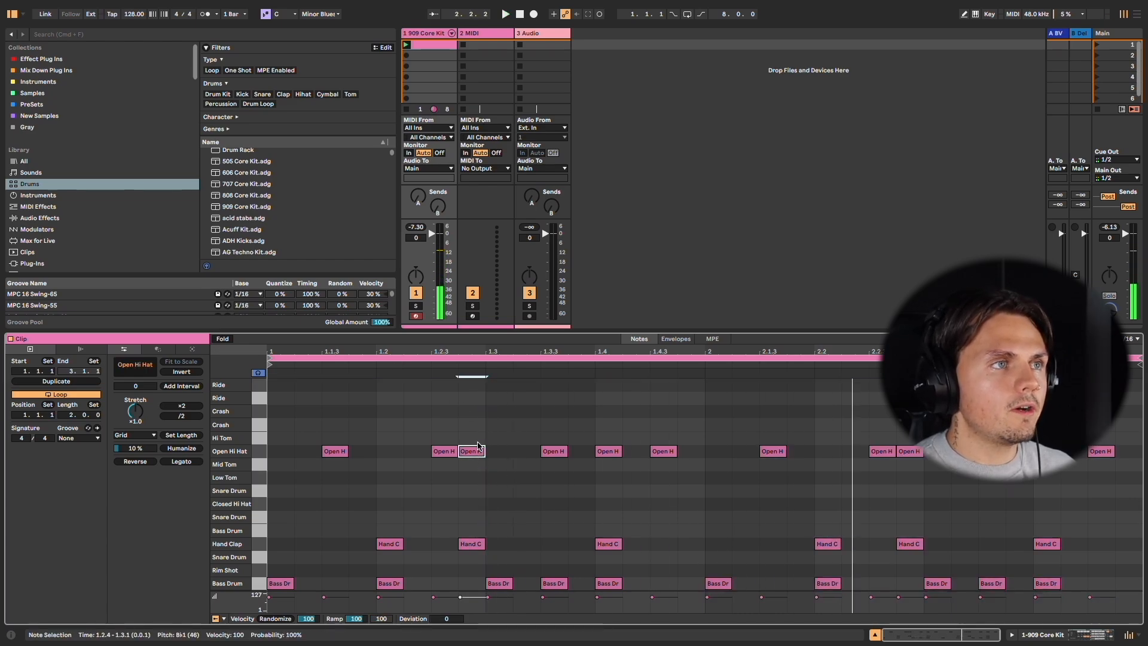
key(Delete)
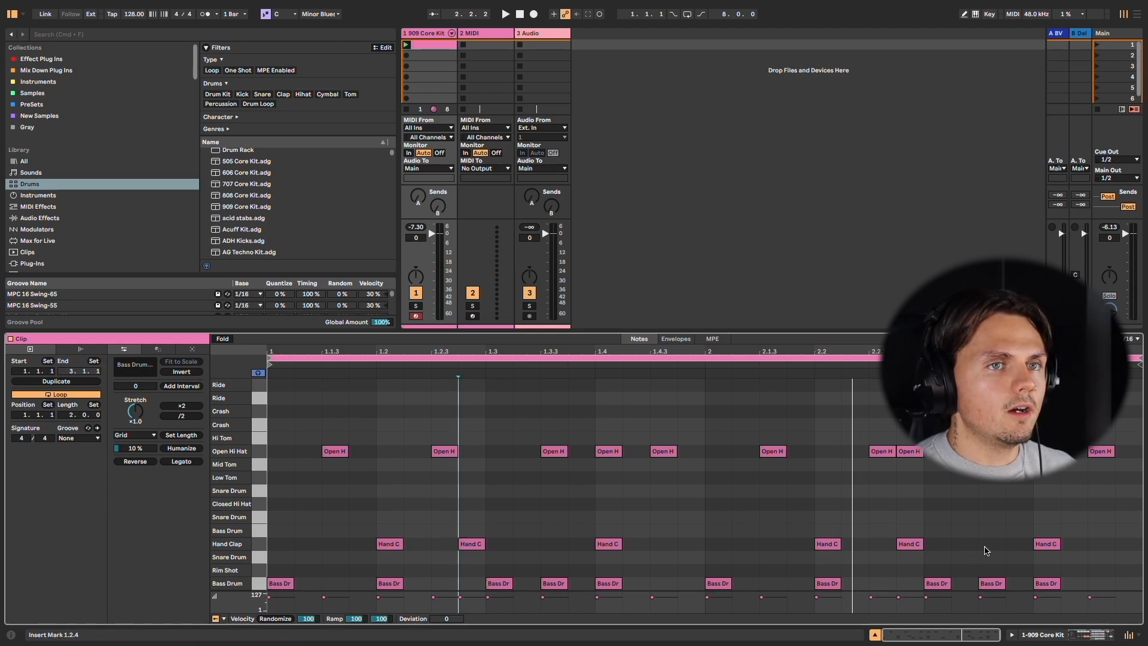
double_click(1101, 544)
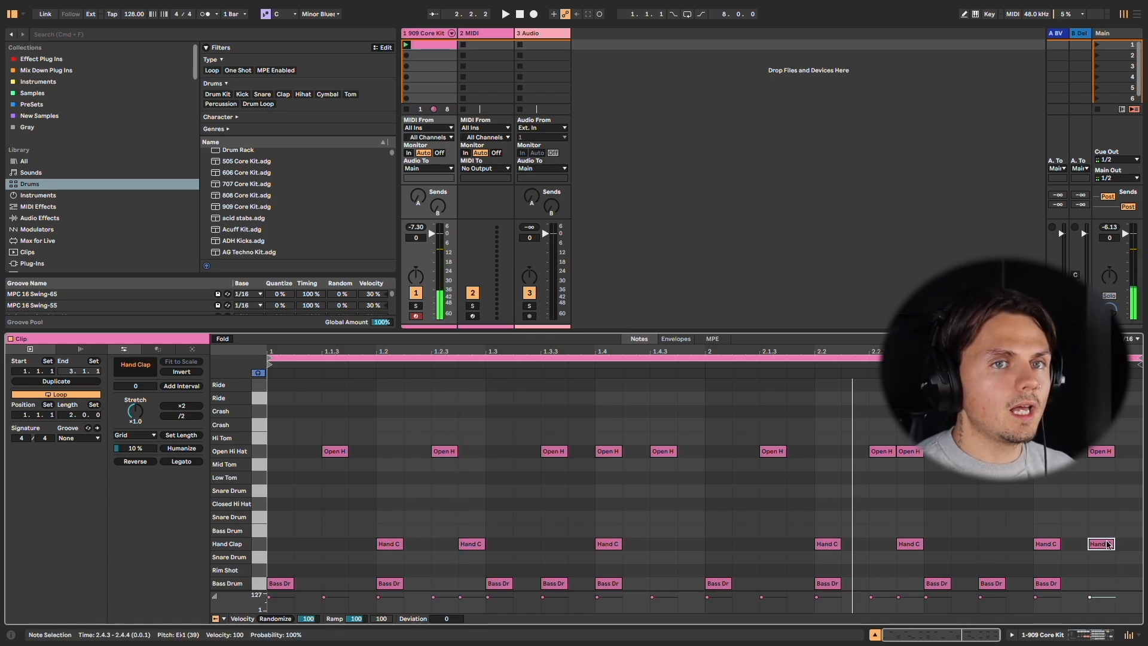
key(space)
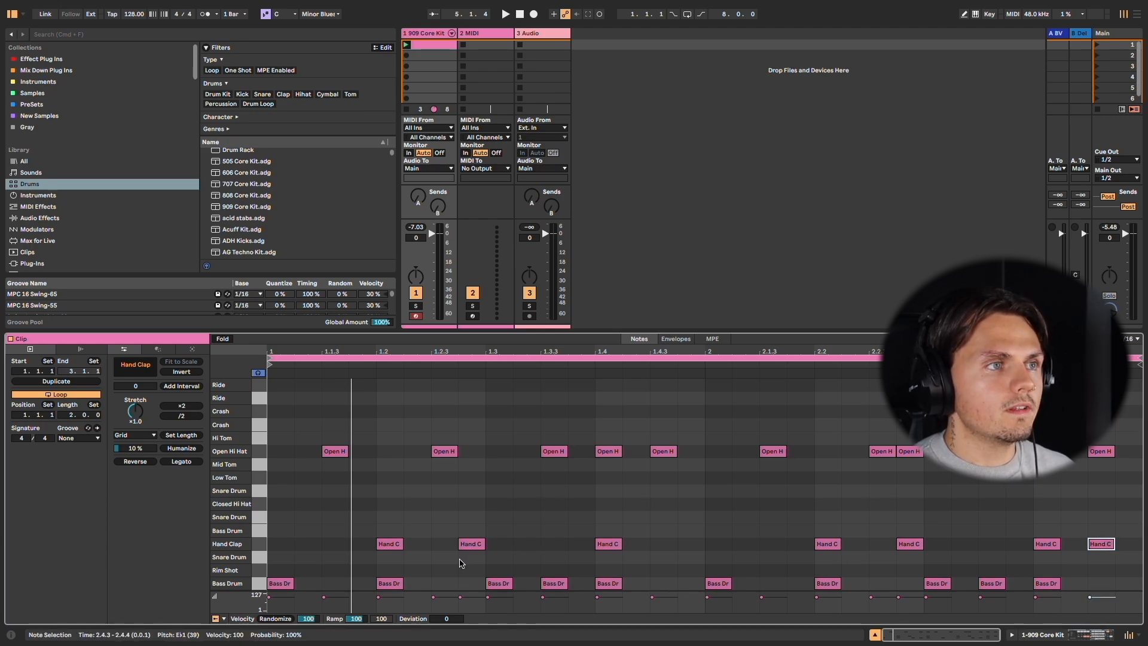
Step: Lower the velocity of the hand clap at 1.2.4 to 47 and play the loop
click(470, 544)
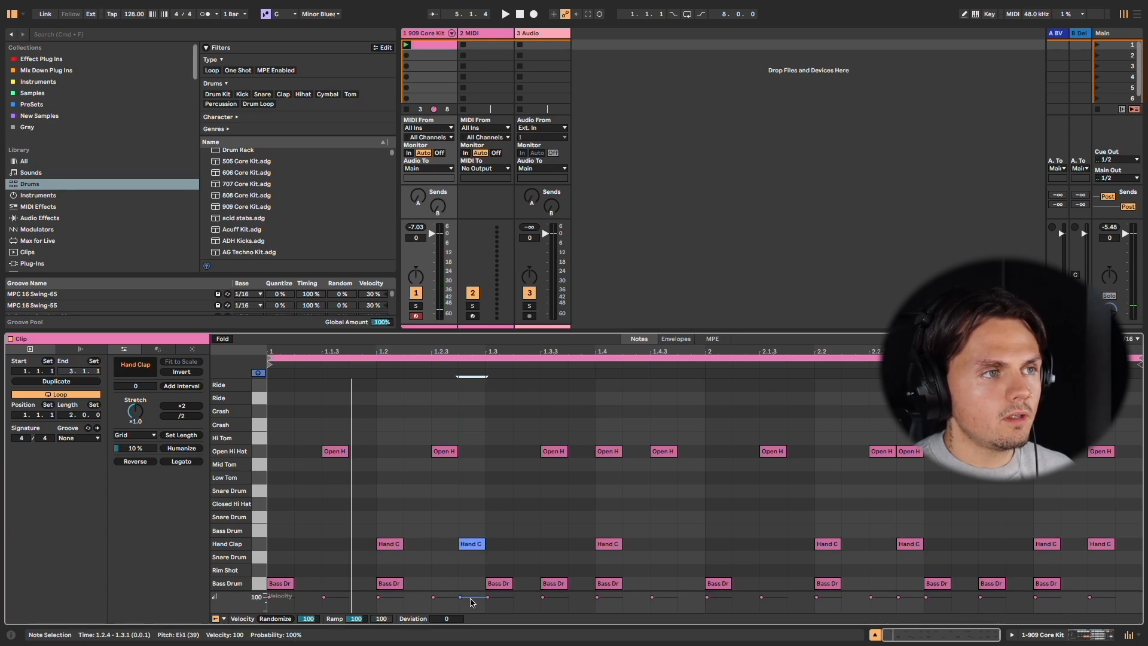
drag(470, 601, 469, 633)
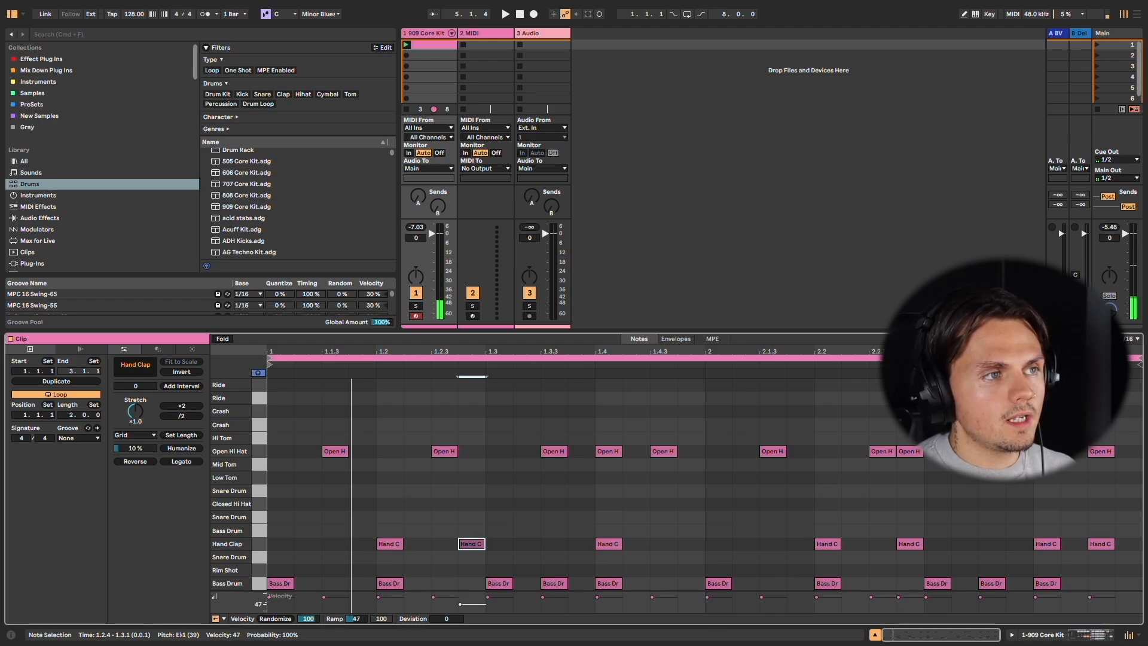
key(space)
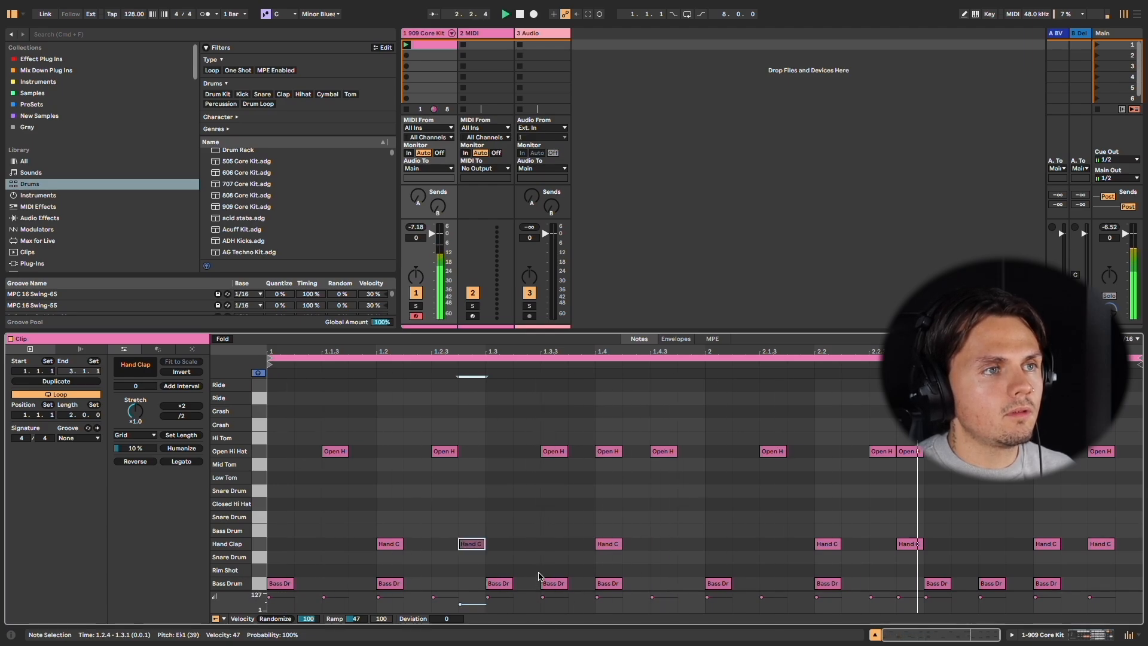
Step: Lower the velocity of the open hi-hat at 1.4 to 47 and the bass drum at 1.3.3 to 70
click(603, 501)
click(607, 453)
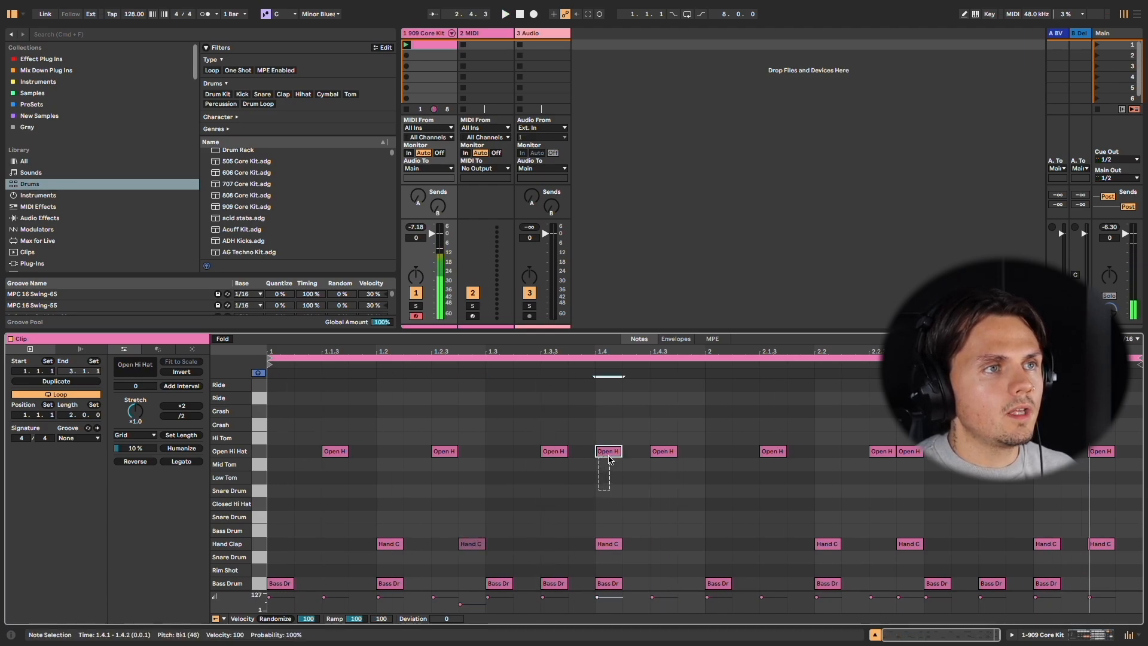
drag(610, 597, 610, 608)
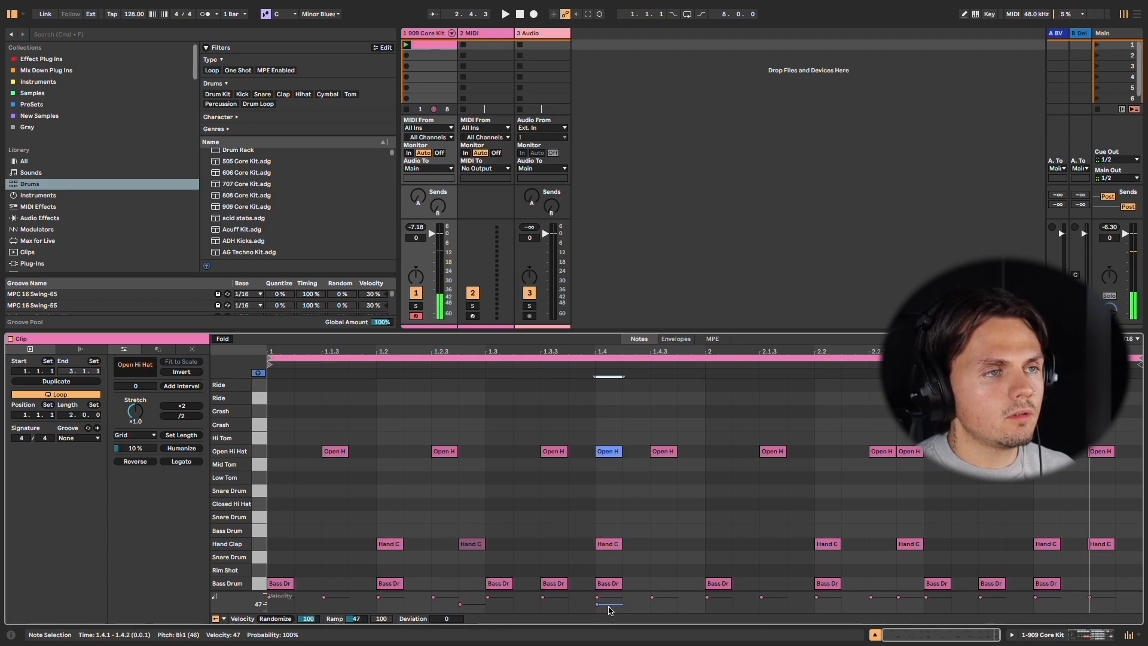
click(553, 583)
drag(551, 601, 552, 607)
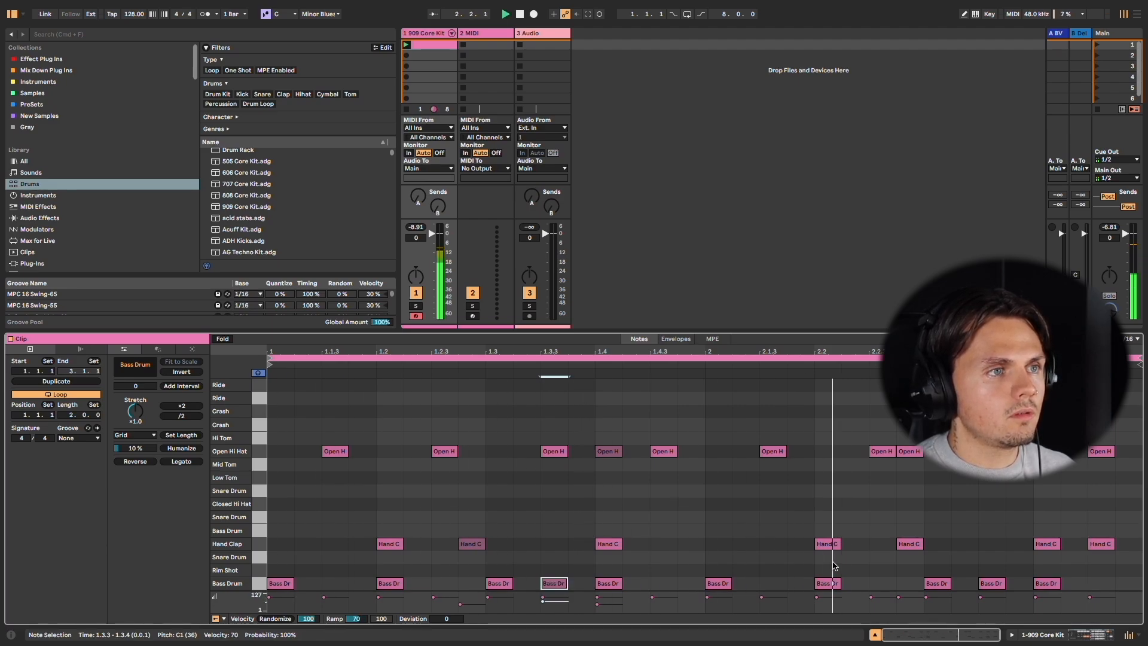
Step: Lower the velocities of the hand clap and open hi-hat at 2.2.4, setting the open hi-hat to 43
click(907, 545)
drag(907, 544, 907, 561)
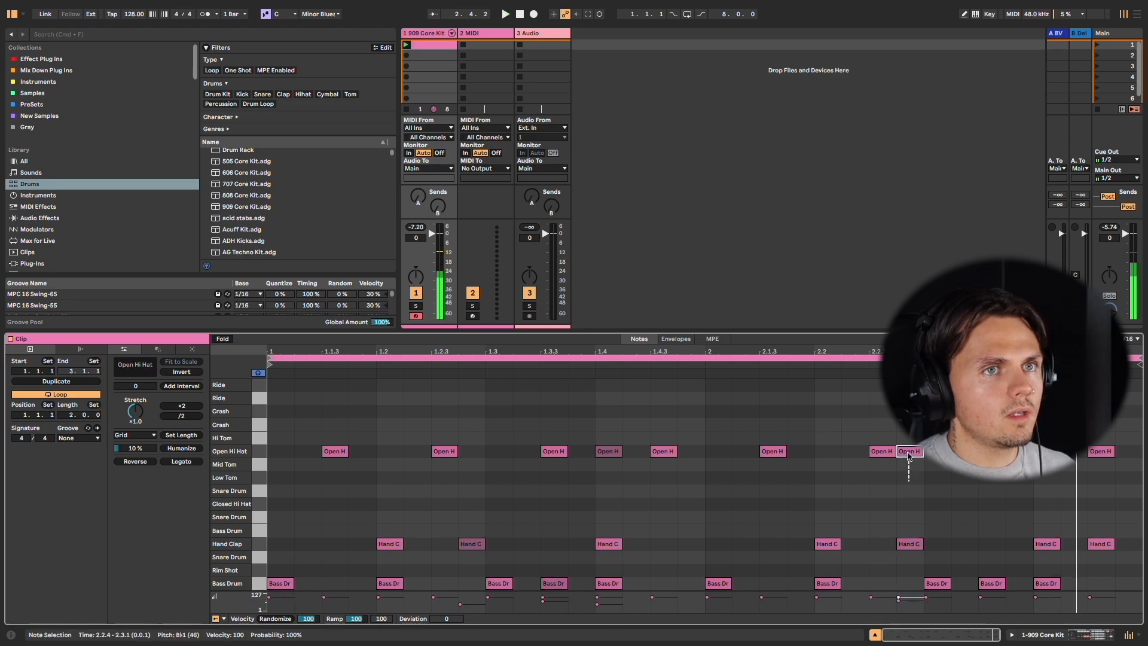
drag(909, 450, 909, 469)
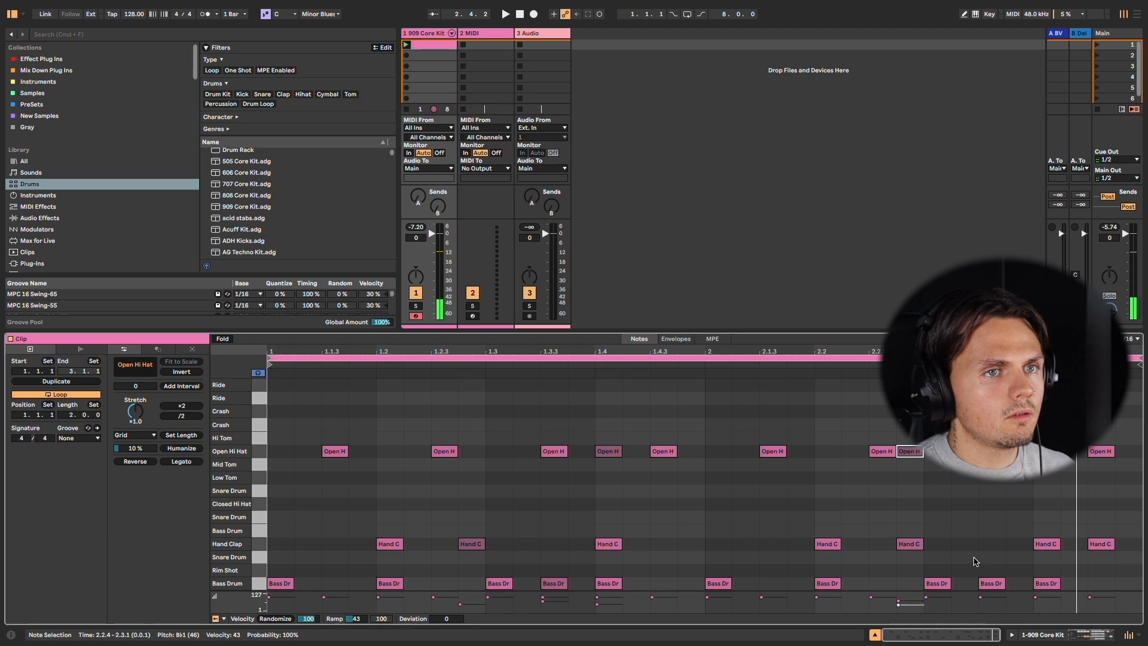
Step: Lower the velocity of the bass drum at 2.3.3 to 67 and the hand clap at 2.4.3 to 58, and play the loop
drag(991, 583, 991, 597)
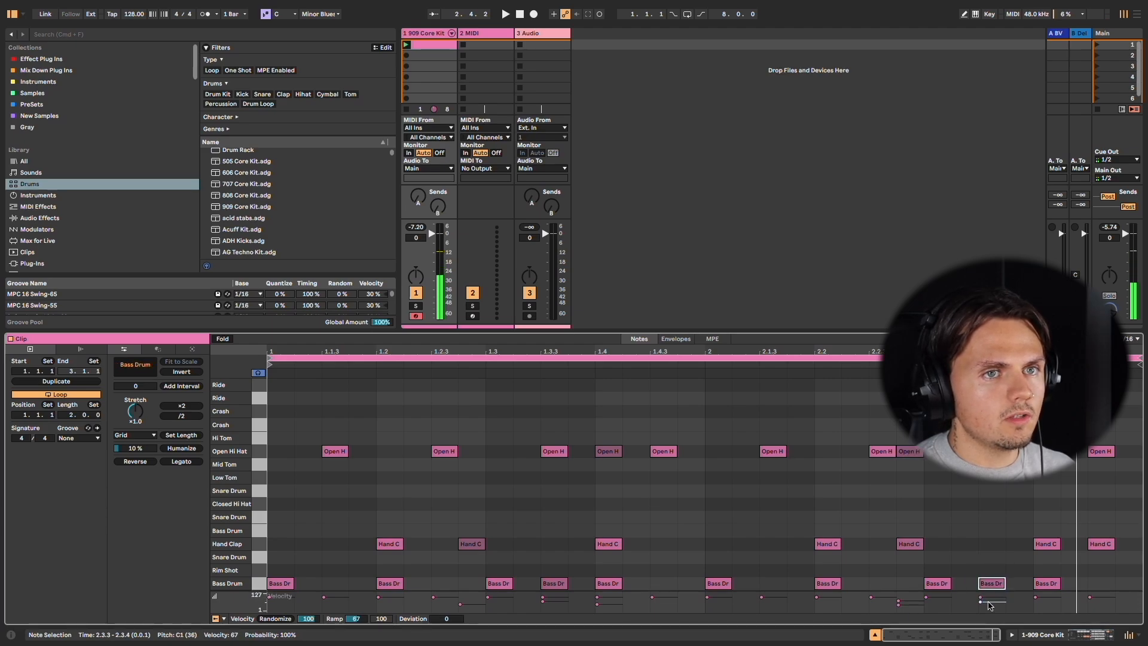
click(1100, 543)
drag(1112, 600, 1109, 609)
key(space)
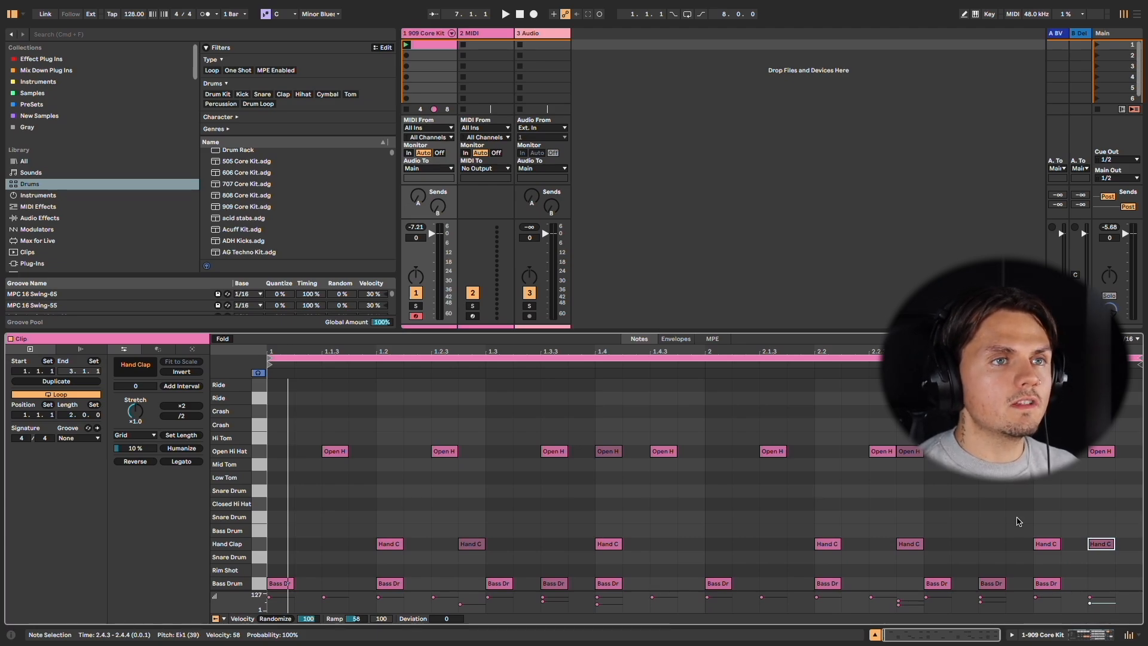
key(space)
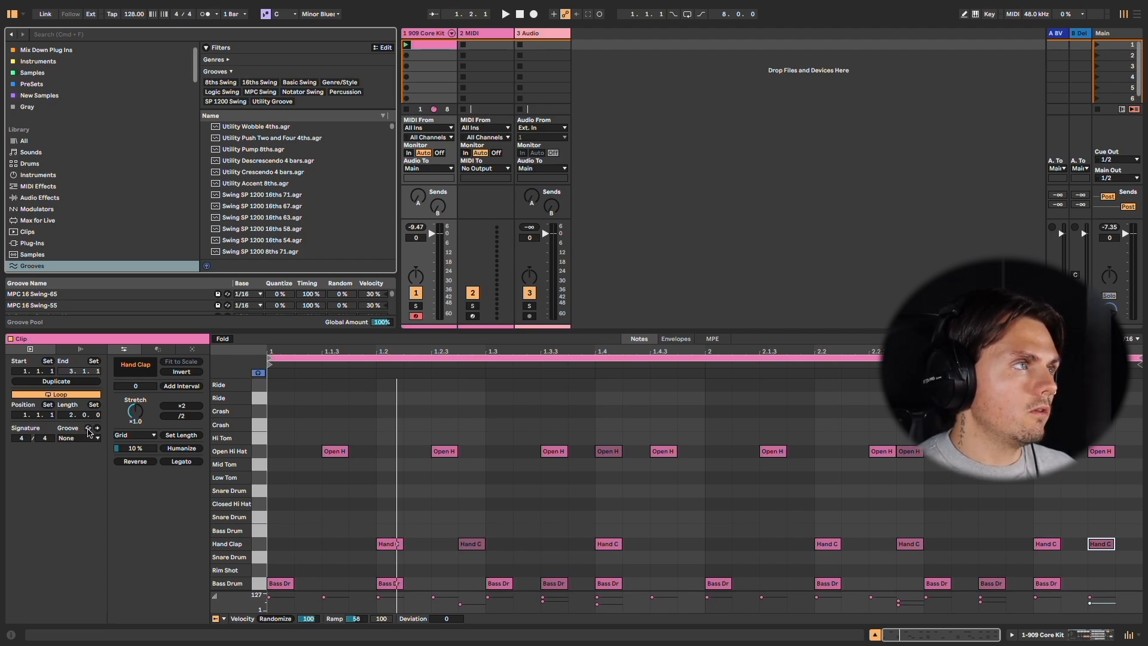
Step: Start hot-swapping the clip's groove and select Swing MPC Double Up 16ths 70, then Swing MPC Double Down 16ths 60 for preview
click(88, 429)
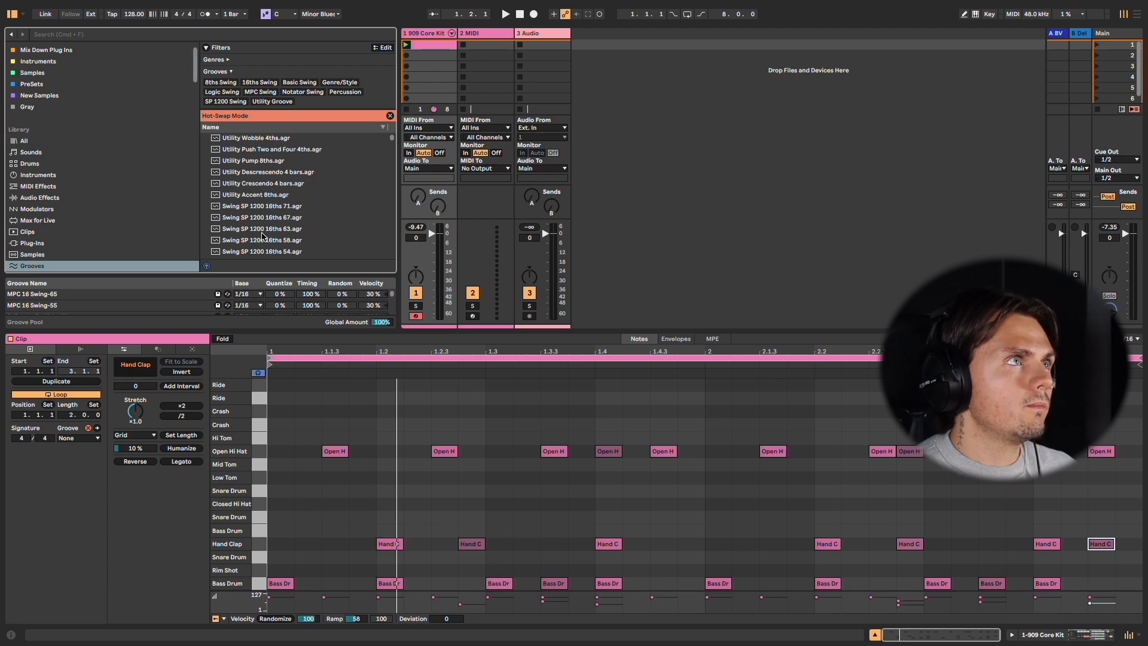
scroll(263, 235, down, 5)
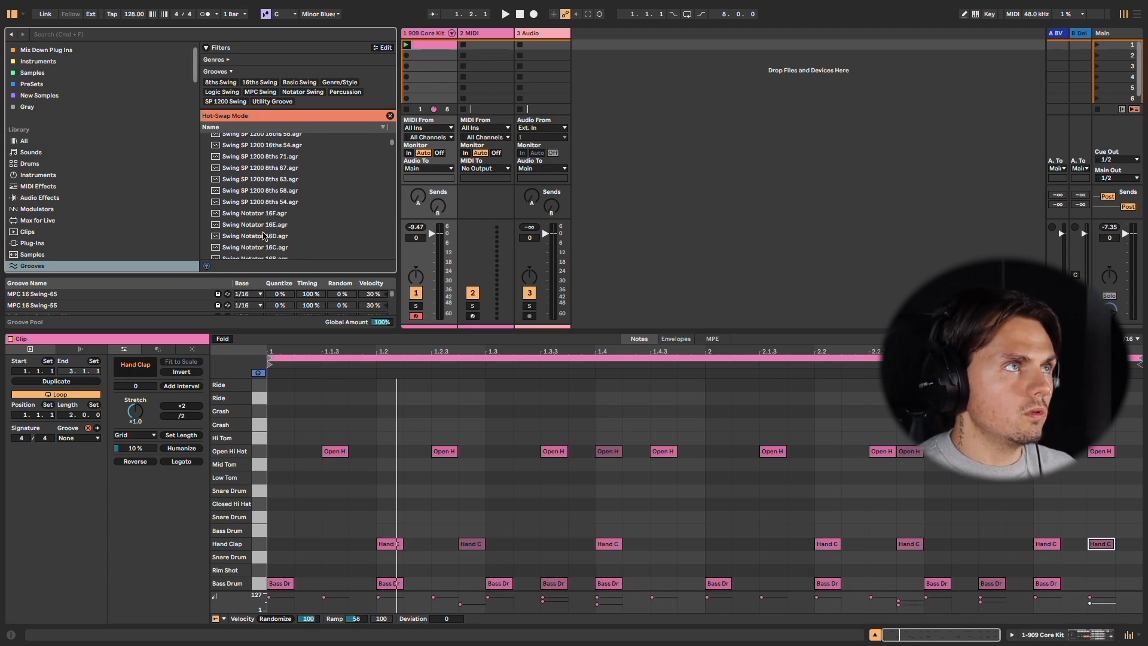
scroll(262, 234, down, 6)
click(263, 224)
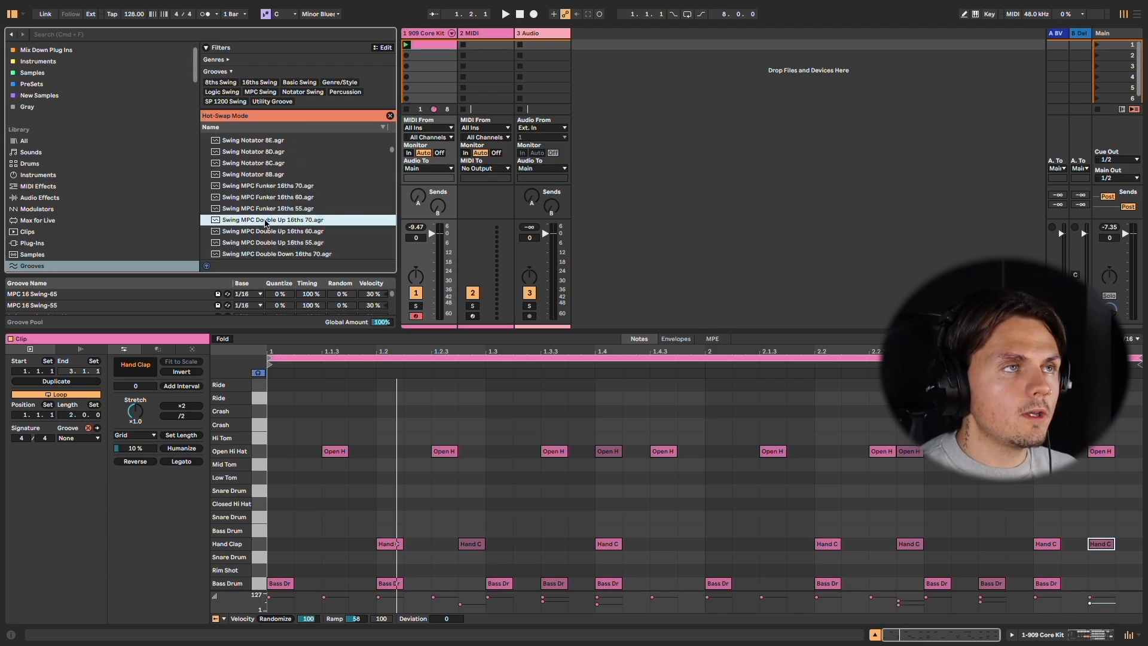
scroll(269, 221, down, 2)
click(279, 209)
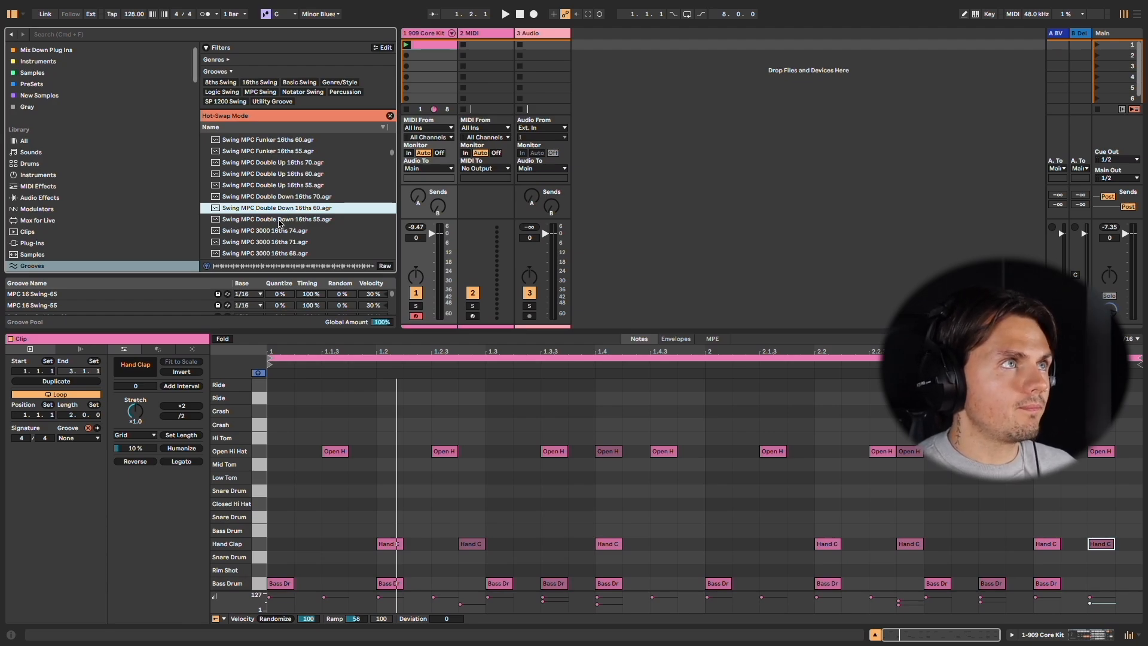
Step: Browse the MPC 3000 swing grooves and load Swing MPC 3000 16ths 74 as the clip's groove
scroll(278, 223, down, 5)
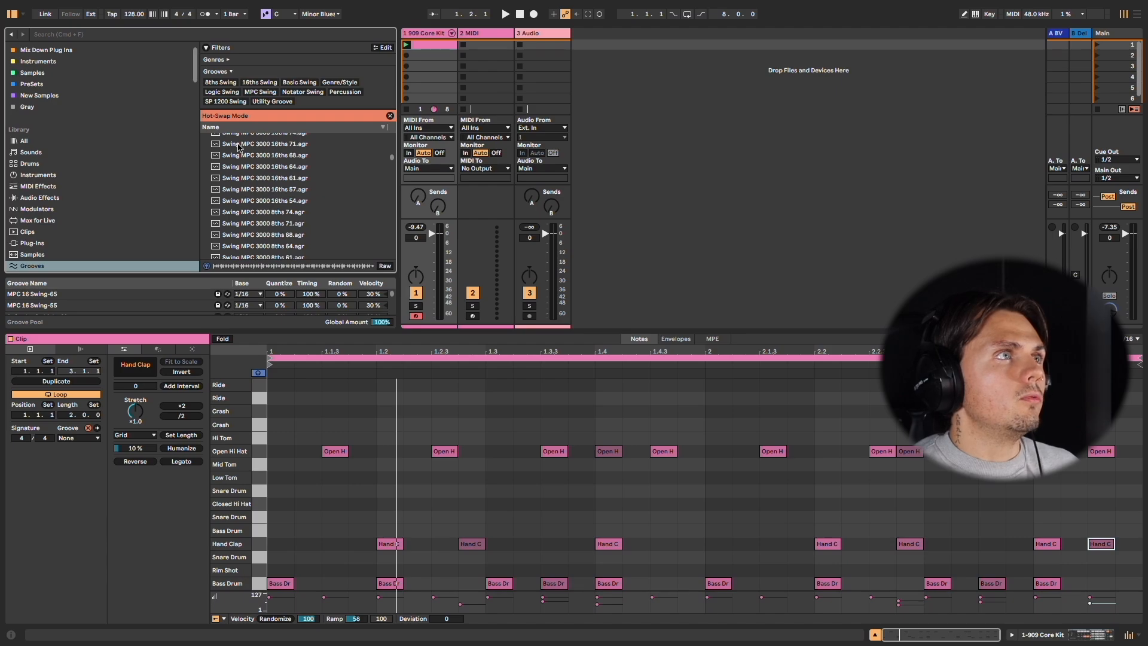
scroll(239, 150, up, 1)
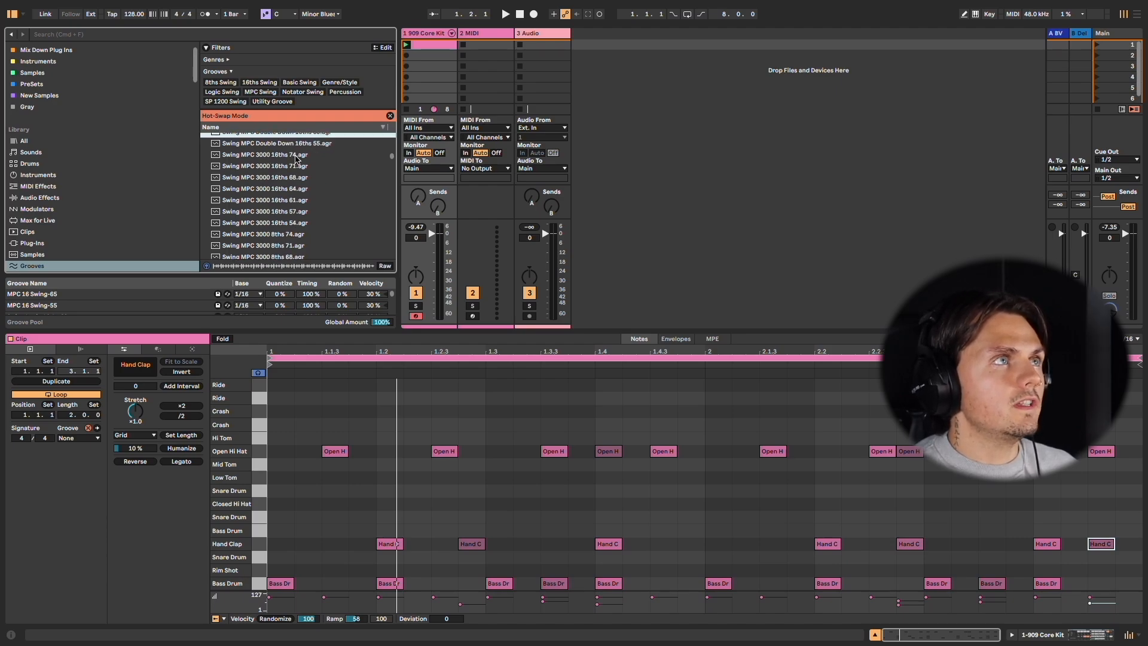
scroll(296, 158, down, 5)
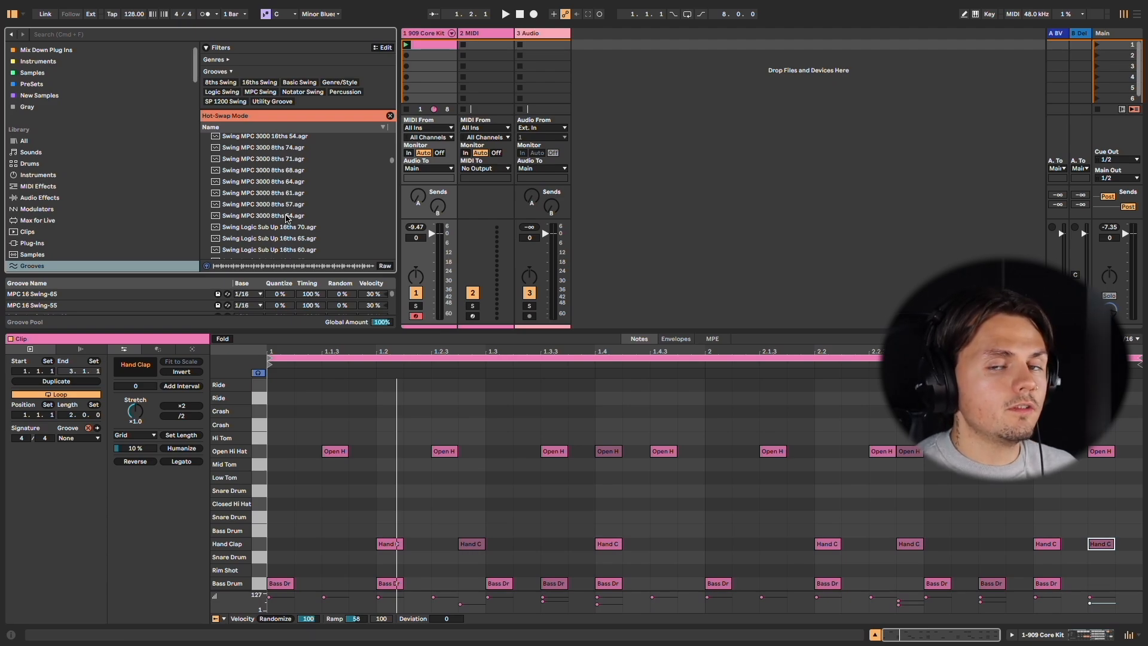
scroll(285, 218, up, 6)
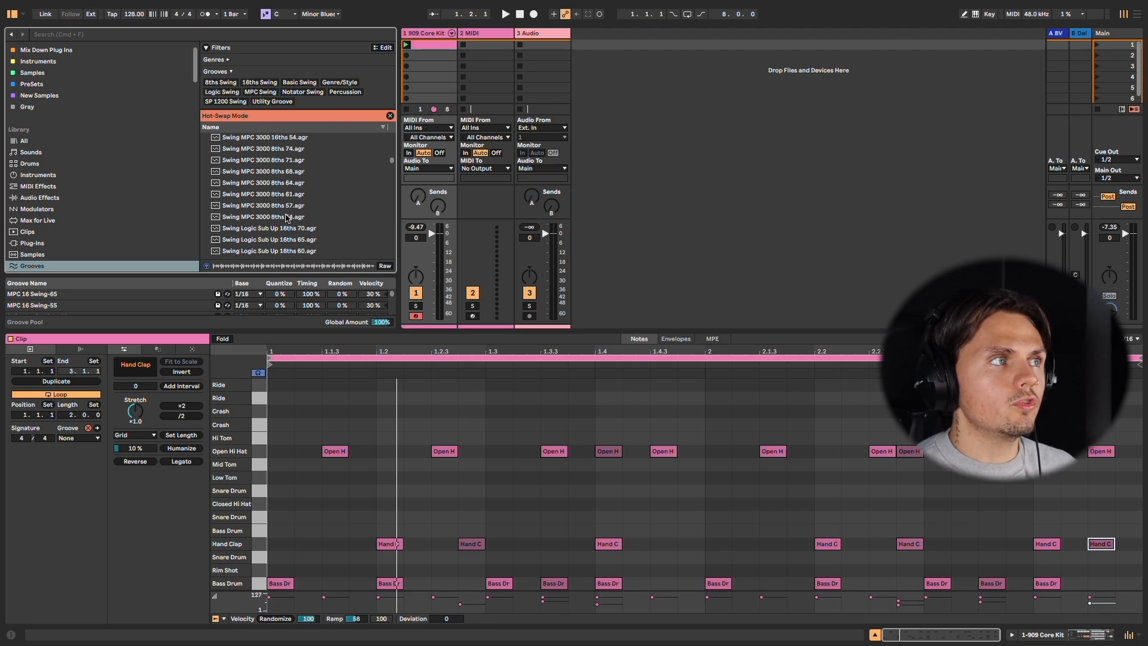
scroll(288, 179, up, 1)
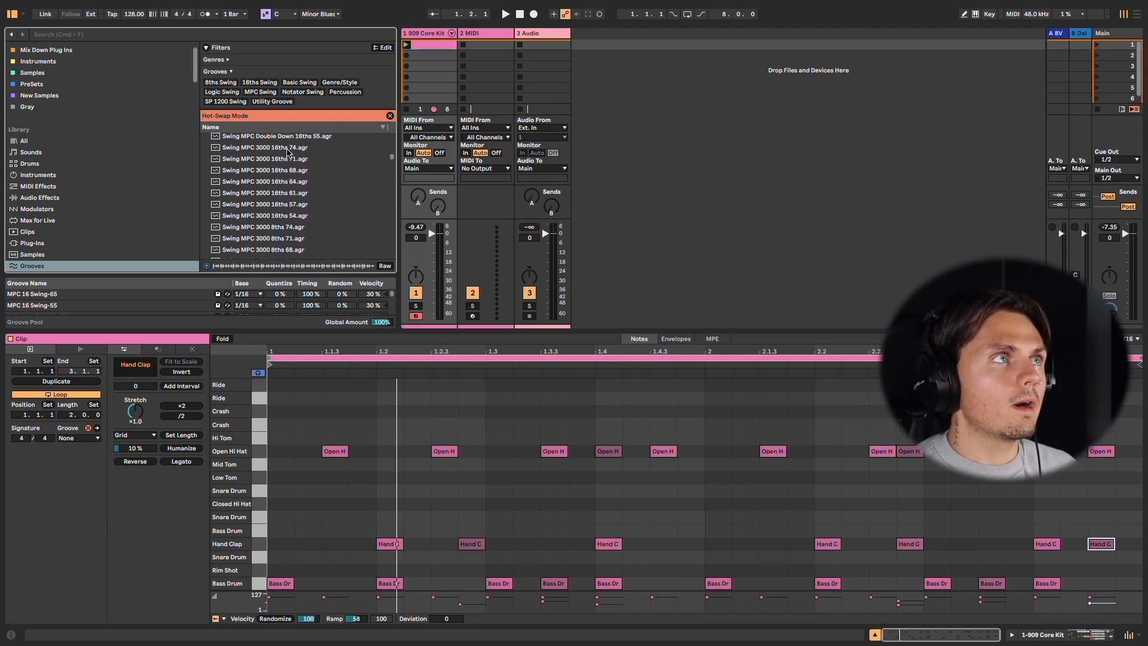
double_click(290, 147)
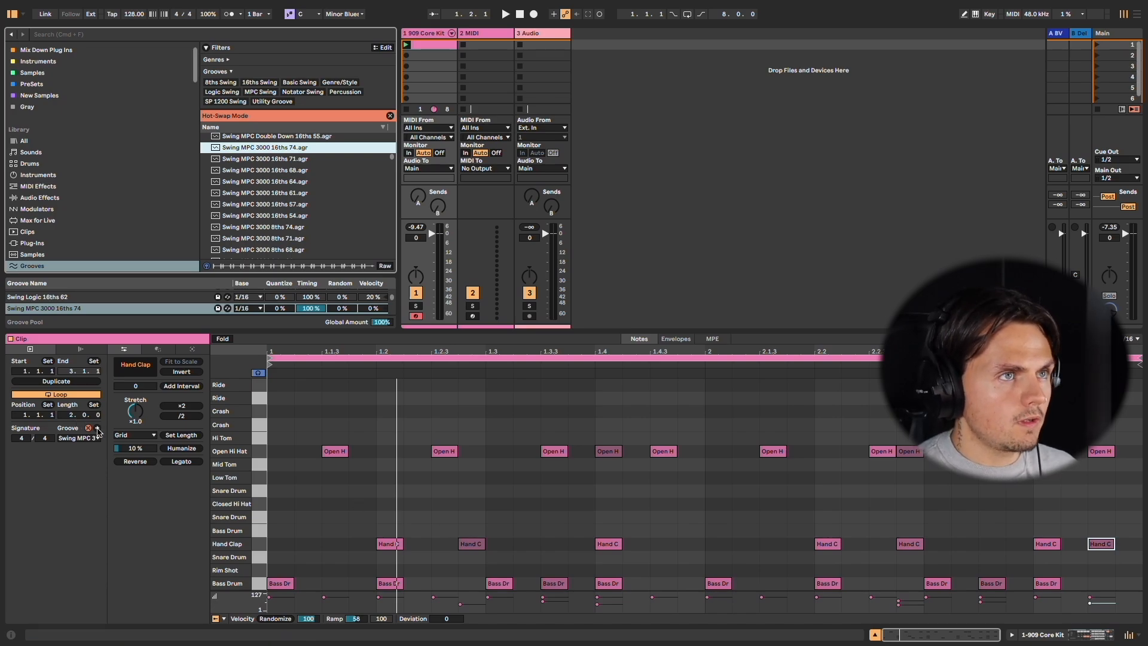
Step: Commit the Swing MPC 3000 16ths 74 groove to the clip's notes, check the shifted hand claps before 1.3 and 2.3, and play the loop
click(97, 428)
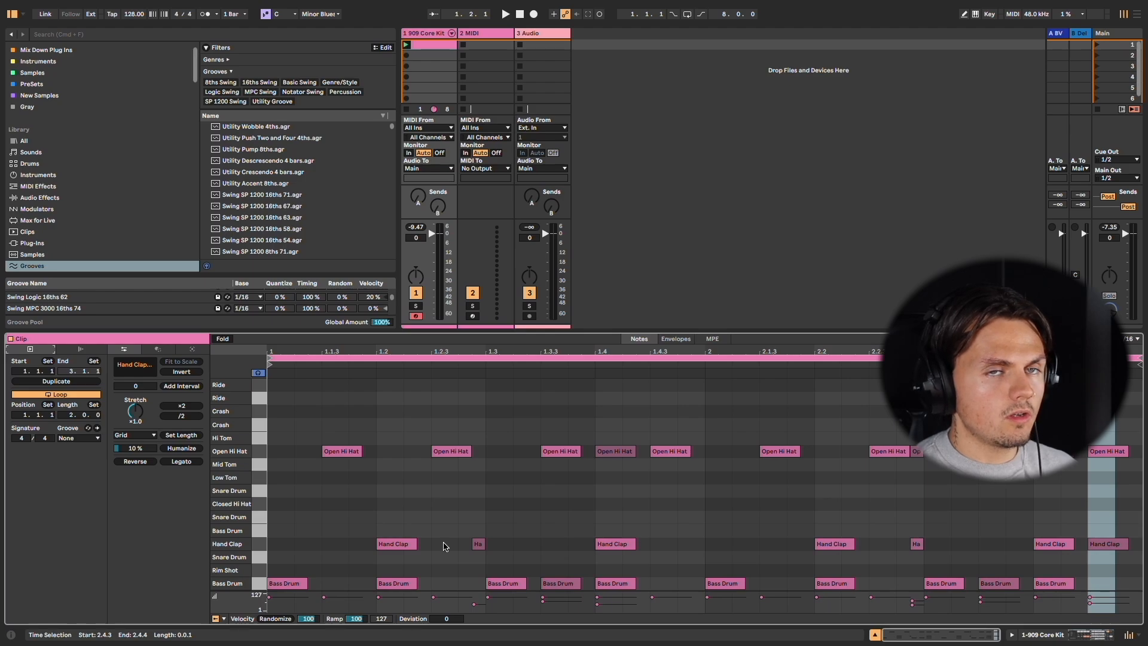
click(460, 545)
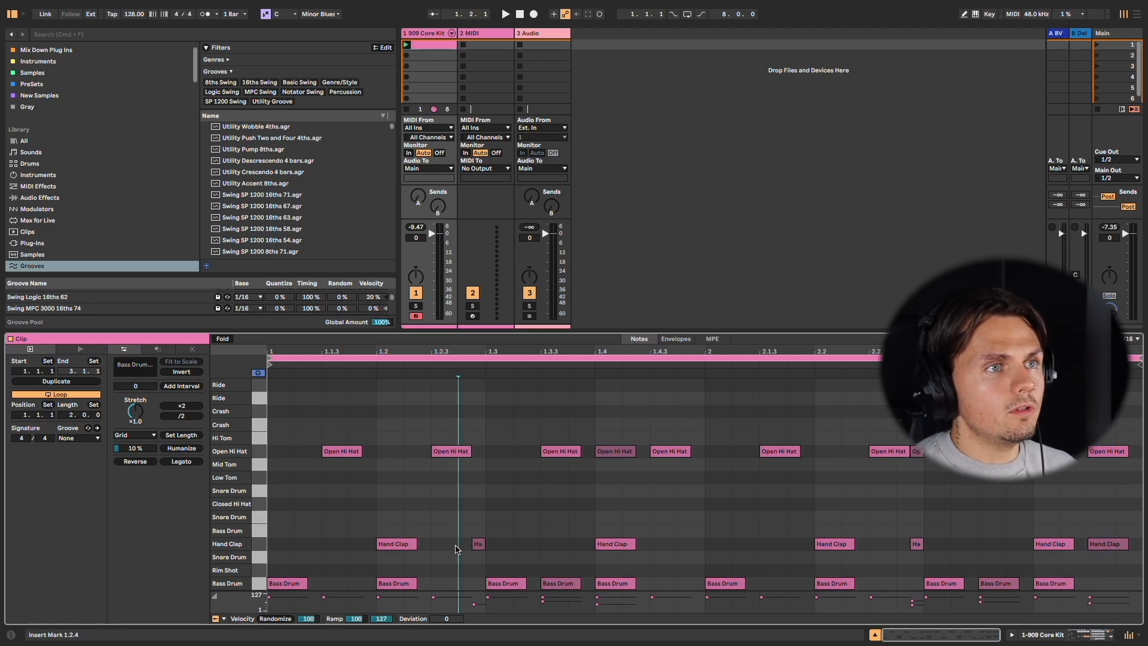
click(478, 544)
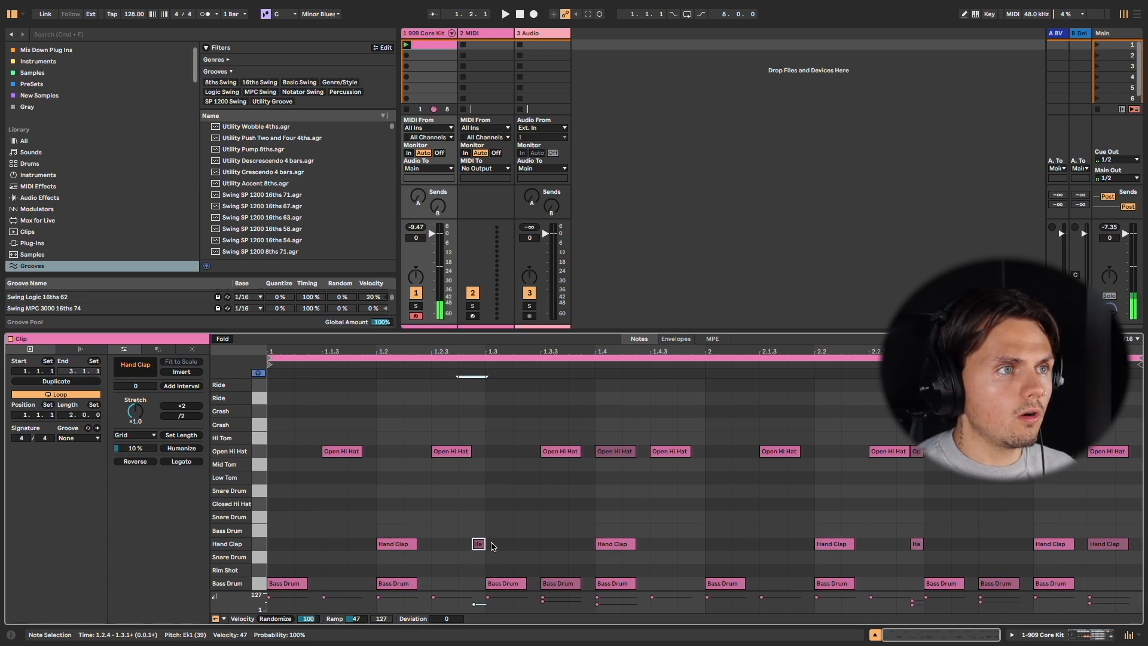
click(886, 547)
click(915, 544)
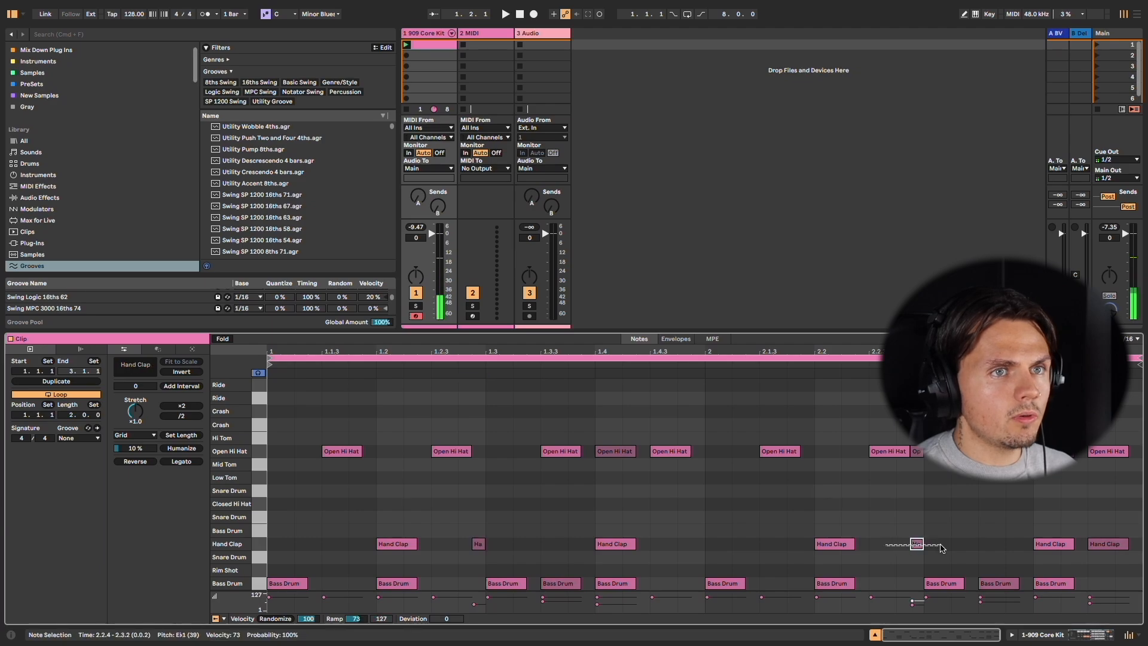
key(space)
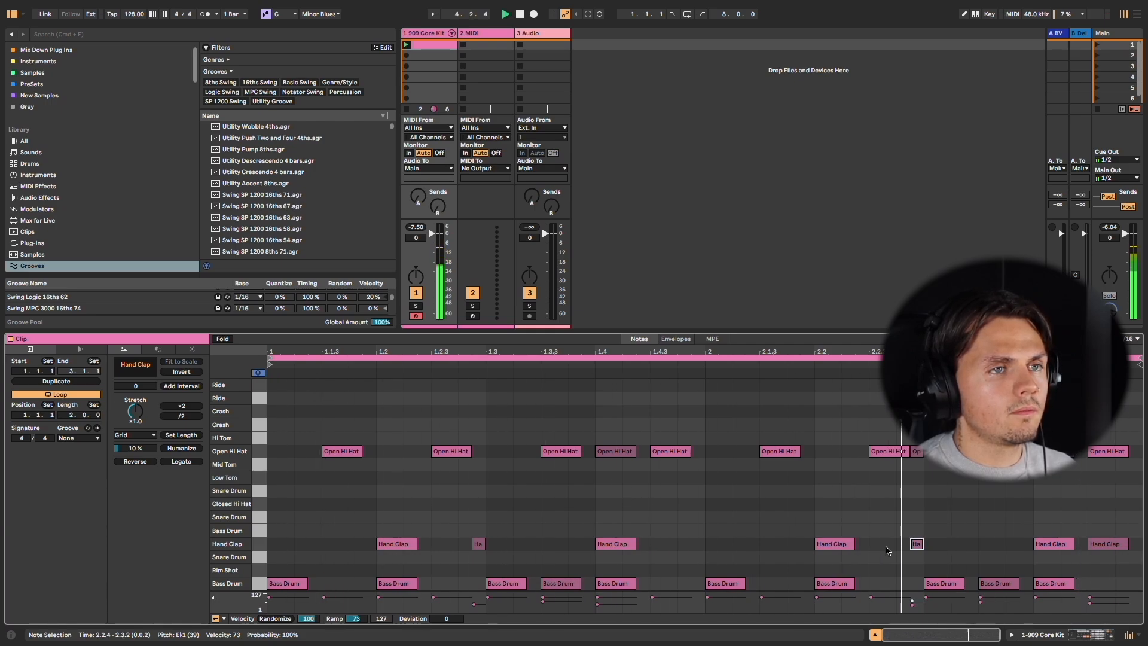
Step: Examine the off-grid timing of the hand claps just before 1.3 and 2.3 against the surrounding beat positions
click(477, 544)
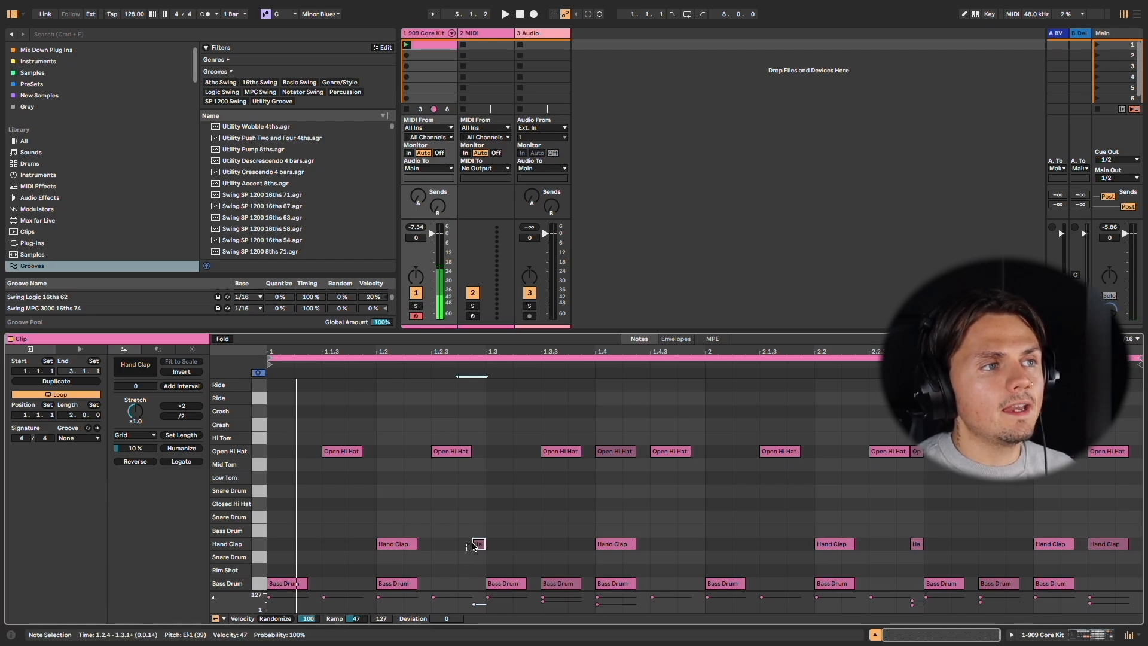
click(916, 544)
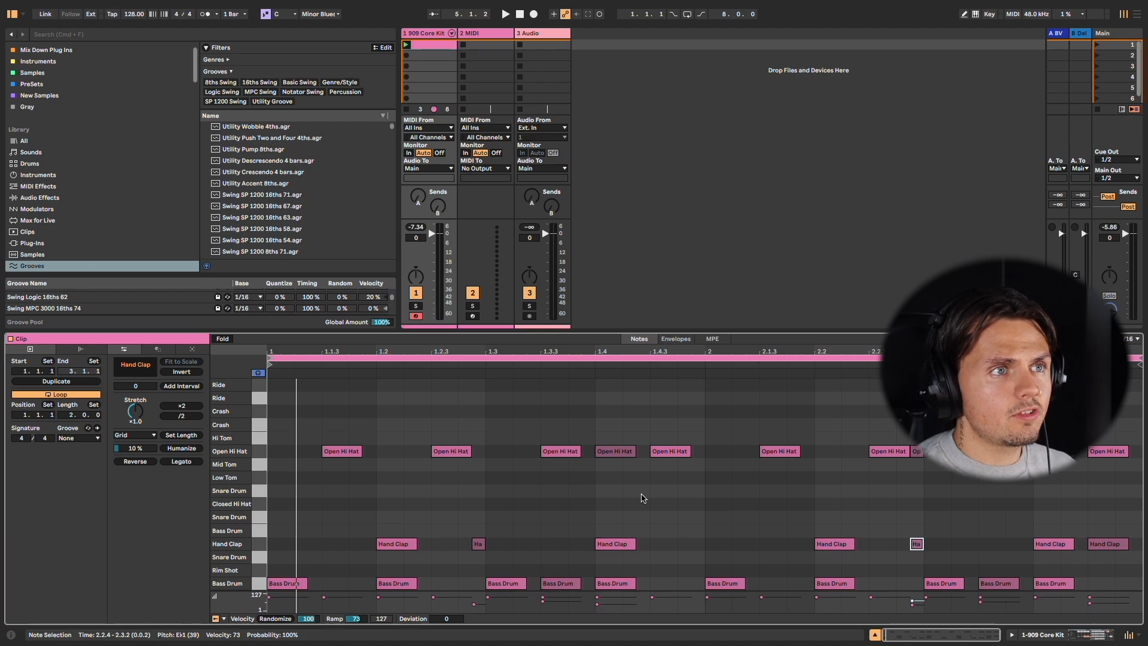
click(462, 554)
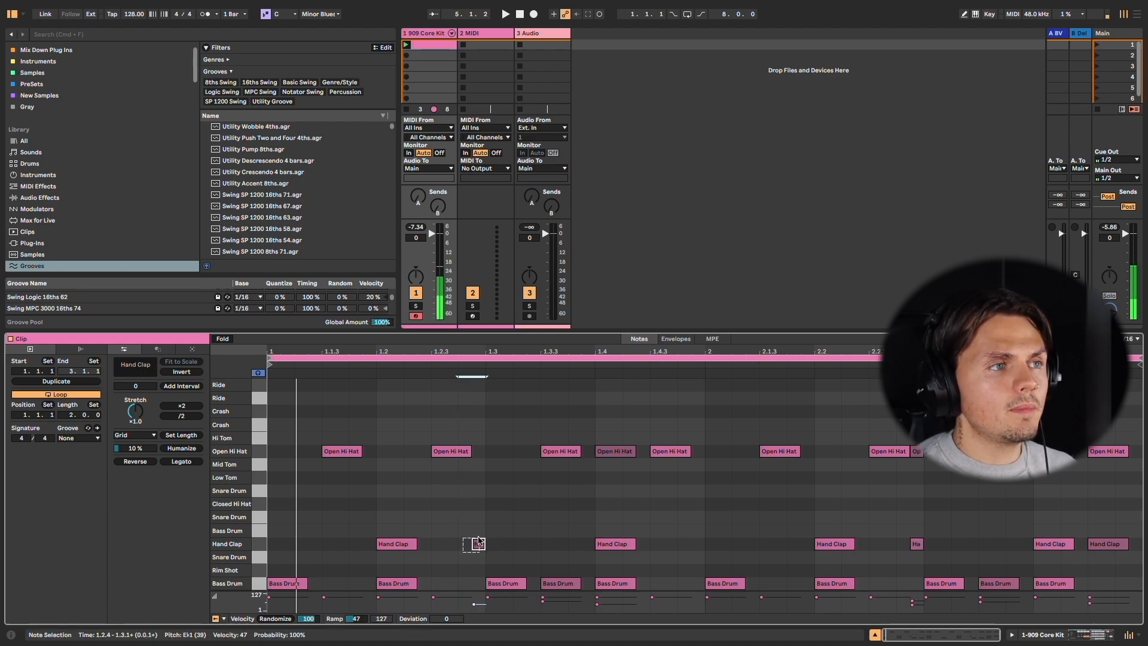
click(476, 544)
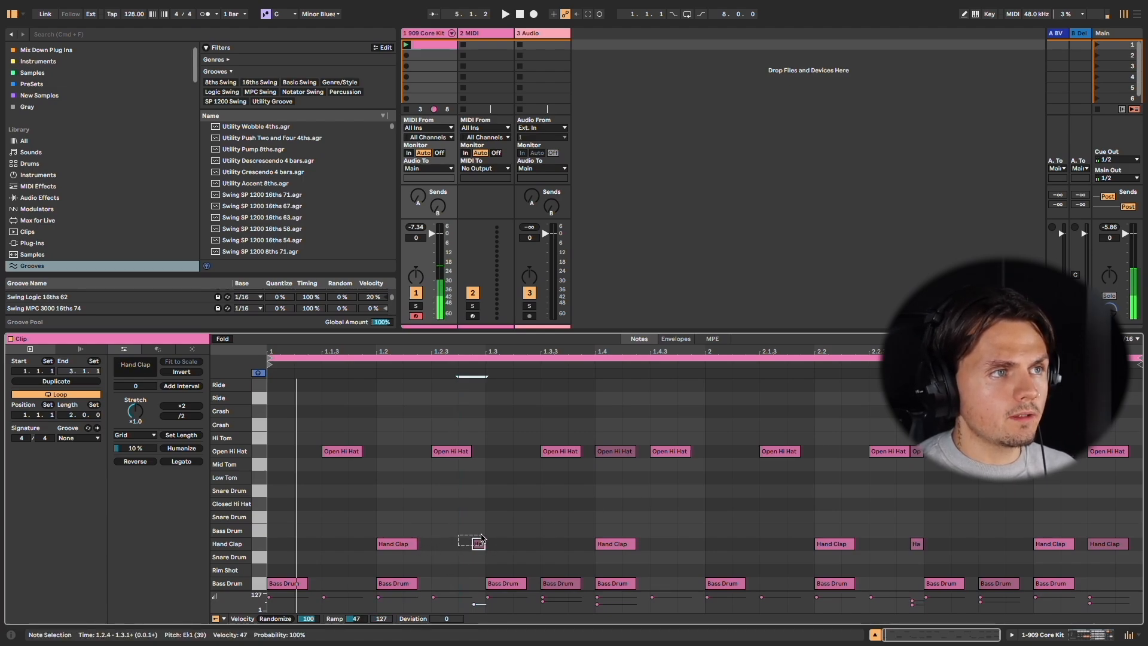
click(419, 536)
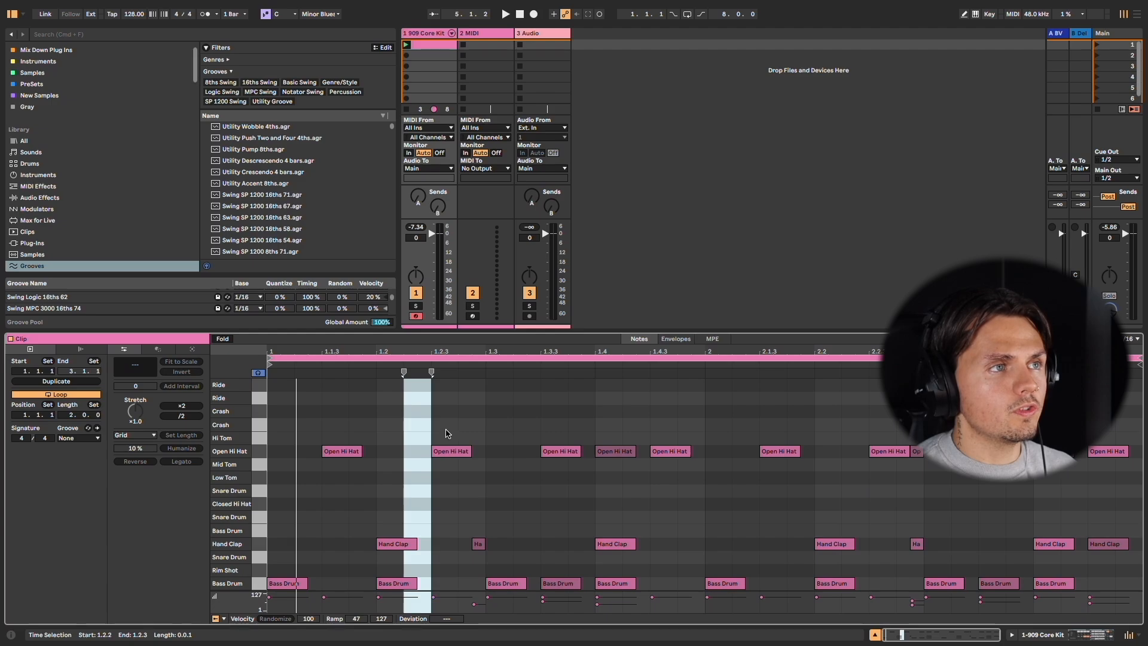
click(431, 469)
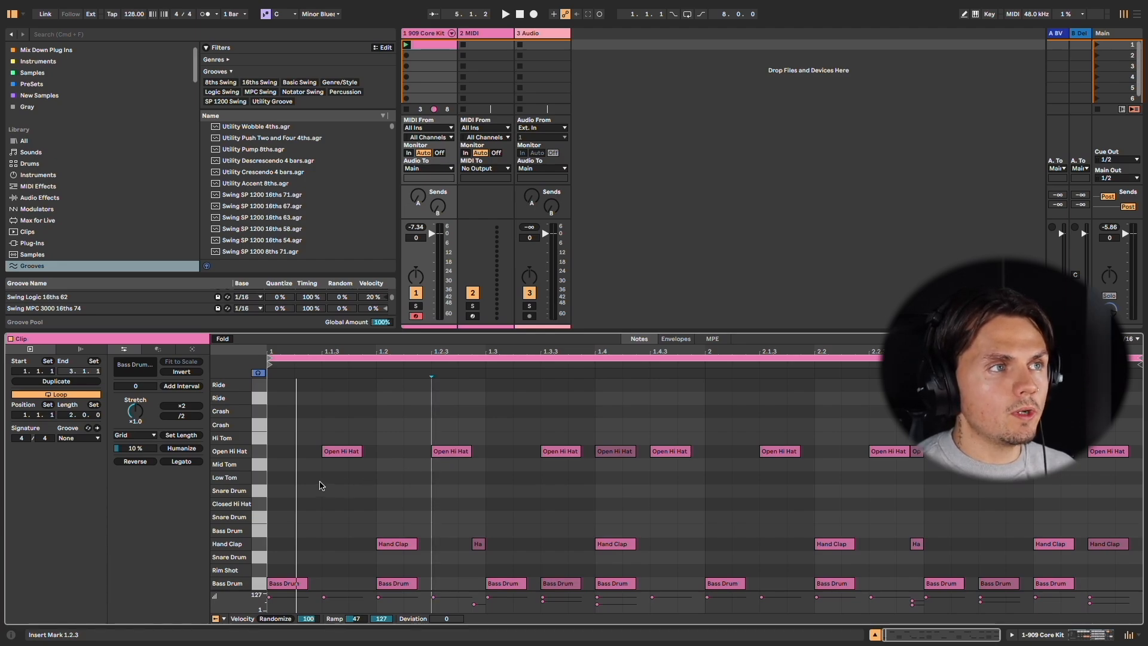
Step: Shift the open hi-hats at 1.1.3 and 1.2.3 slightly late, play the loop, and move them back onto the grid
drag(320, 485, 458, 455)
key(space)
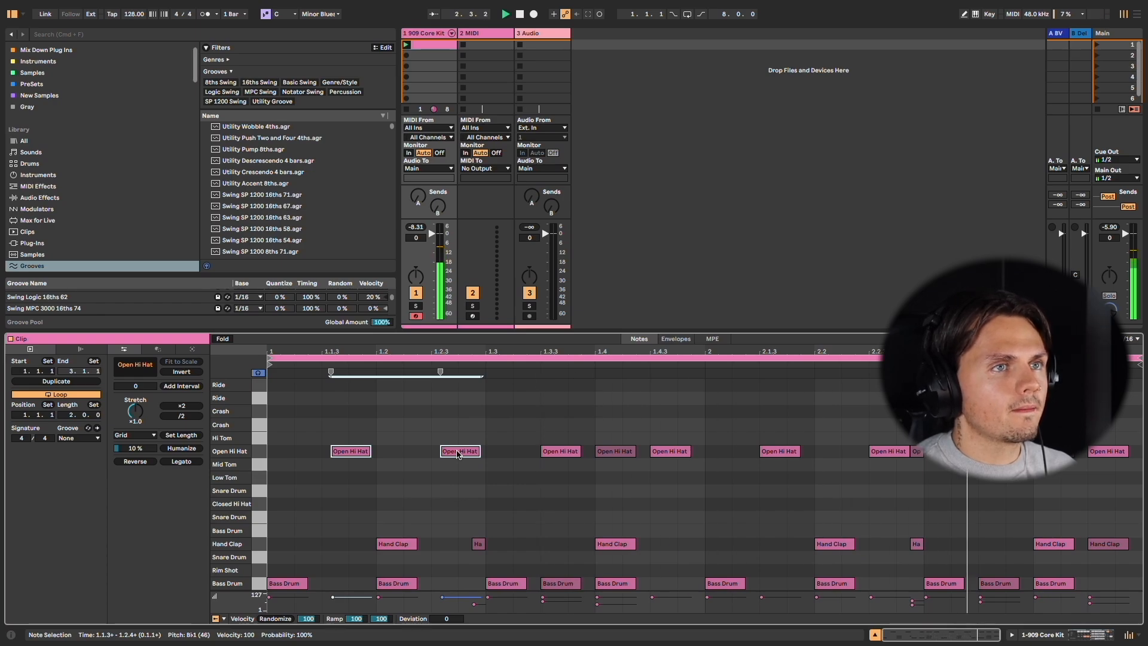
drag(457, 454, 444, 457)
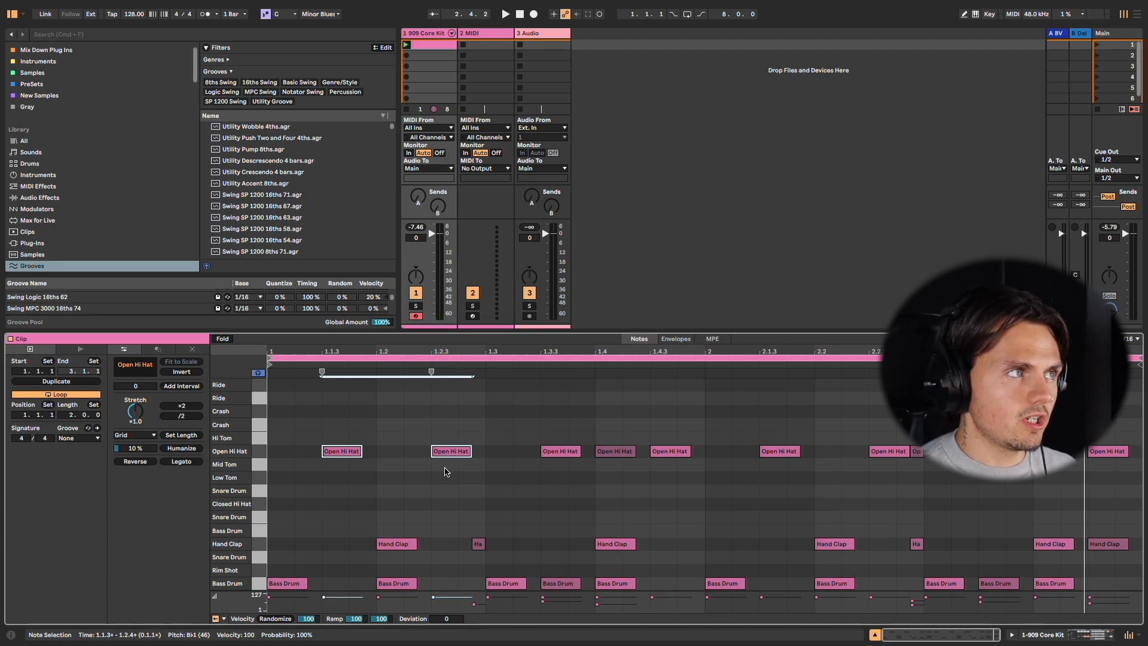
click(443, 474)
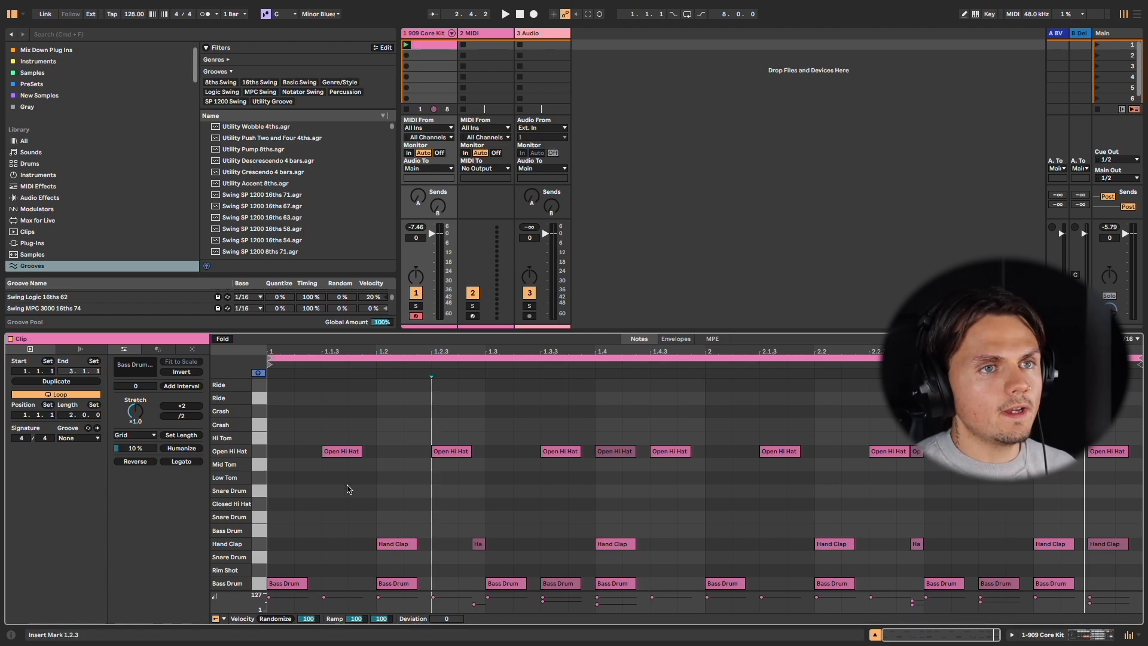
Step: Select all notes in the clip and quantize them to the grid
key(super+a)
key(super+u)
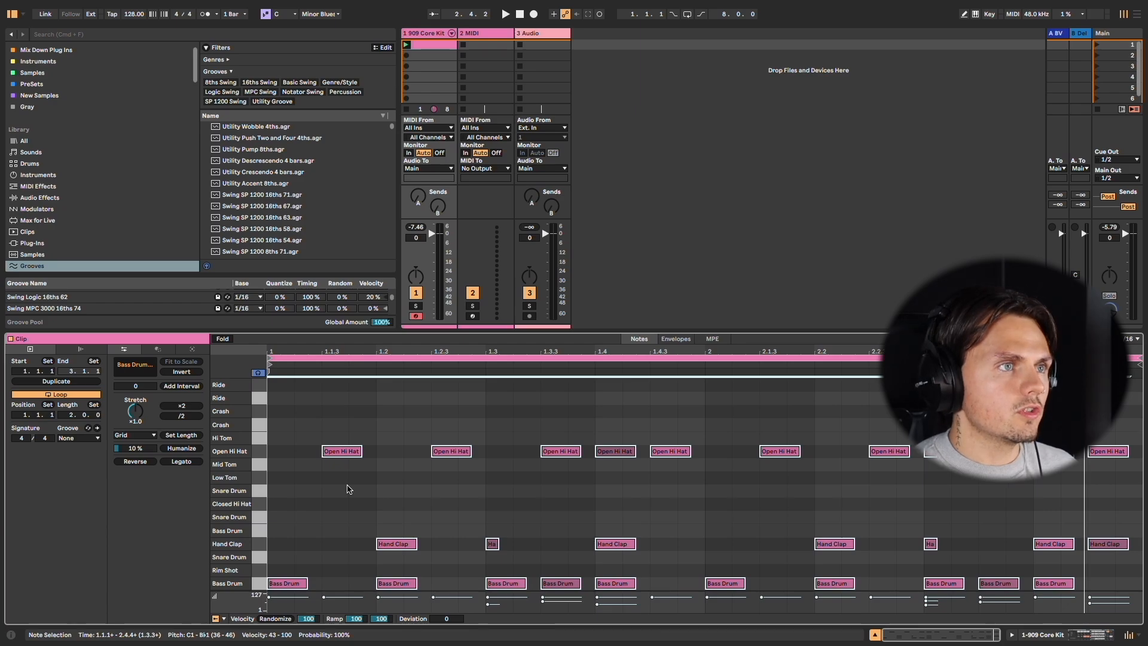
click(359, 486)
Step: Undo the quantization, the hi-hat shifts and the groove commit, restoring Swing MPC 3000 16ths 74 as the clip's groove
key(super+z)
key(super+z)
key(super+z)
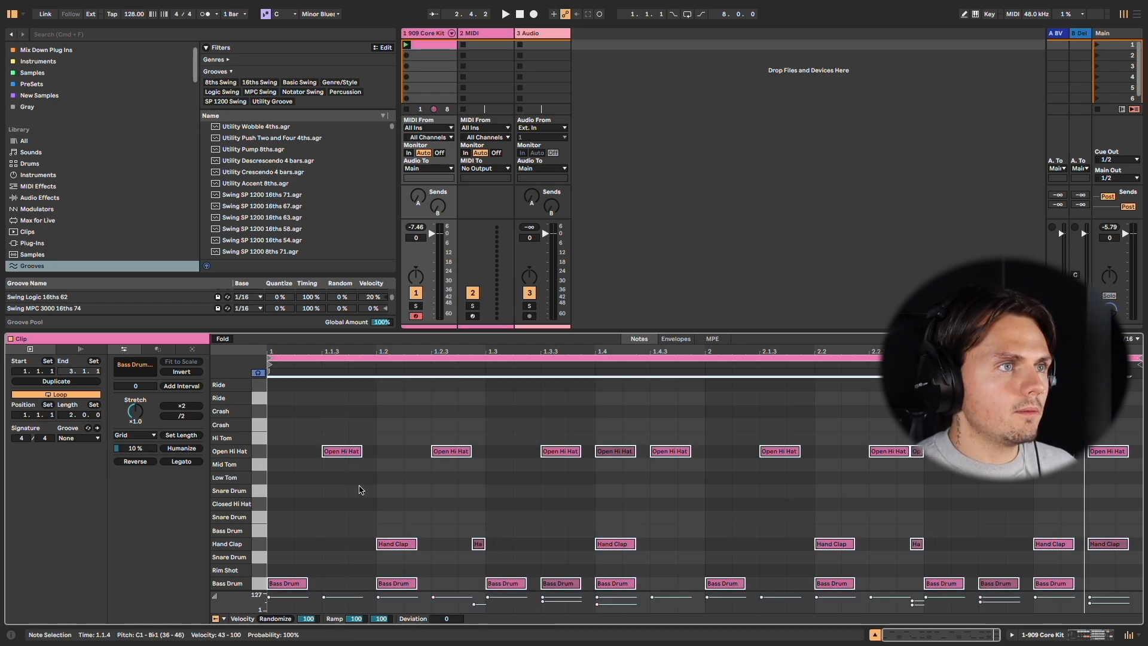
key(super+z)
Step: Check the clip's available grooves, browse the swing groove library, and preview Swing SP 1200 8ths 67
click(71, 439)
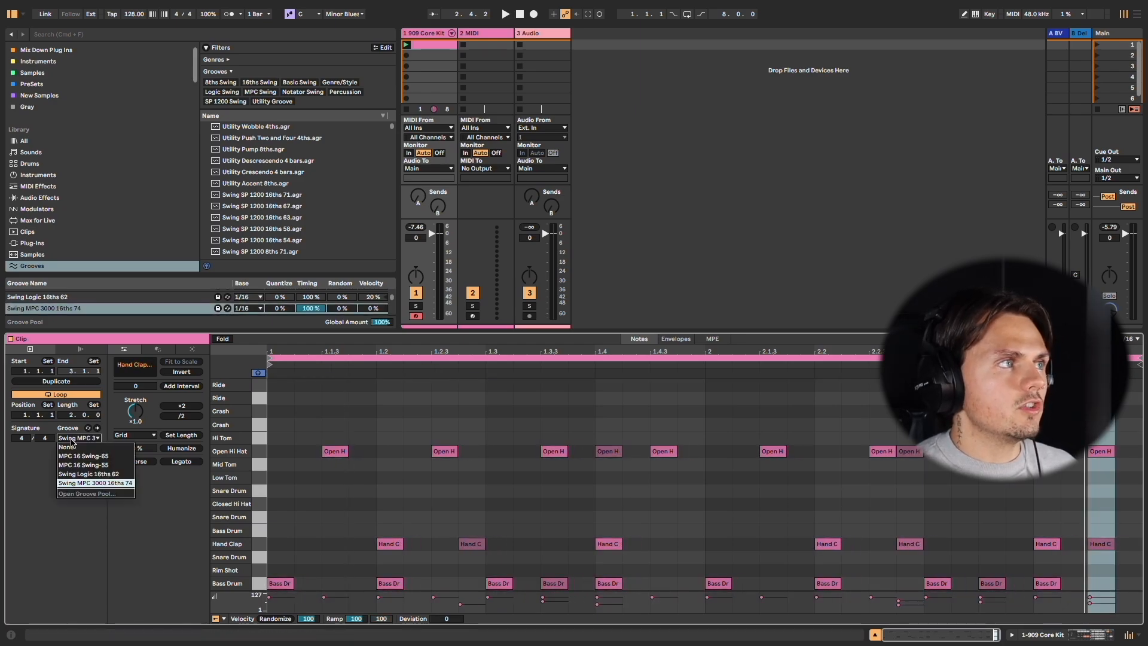
click(71, 441)
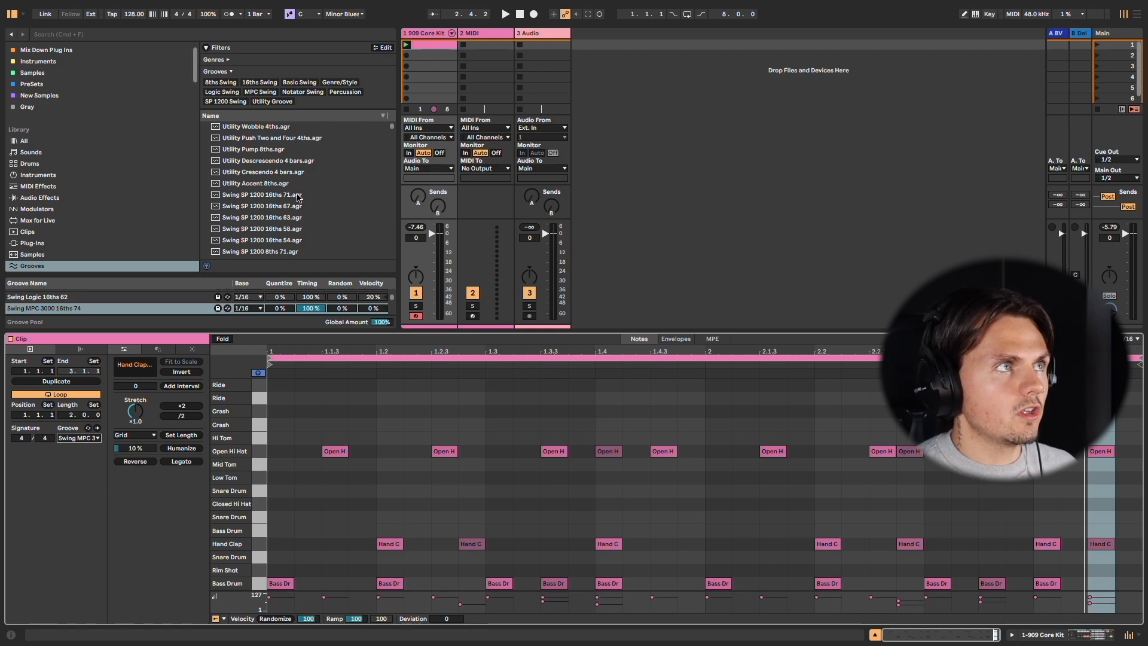
scroll(297, 197, down, 4)
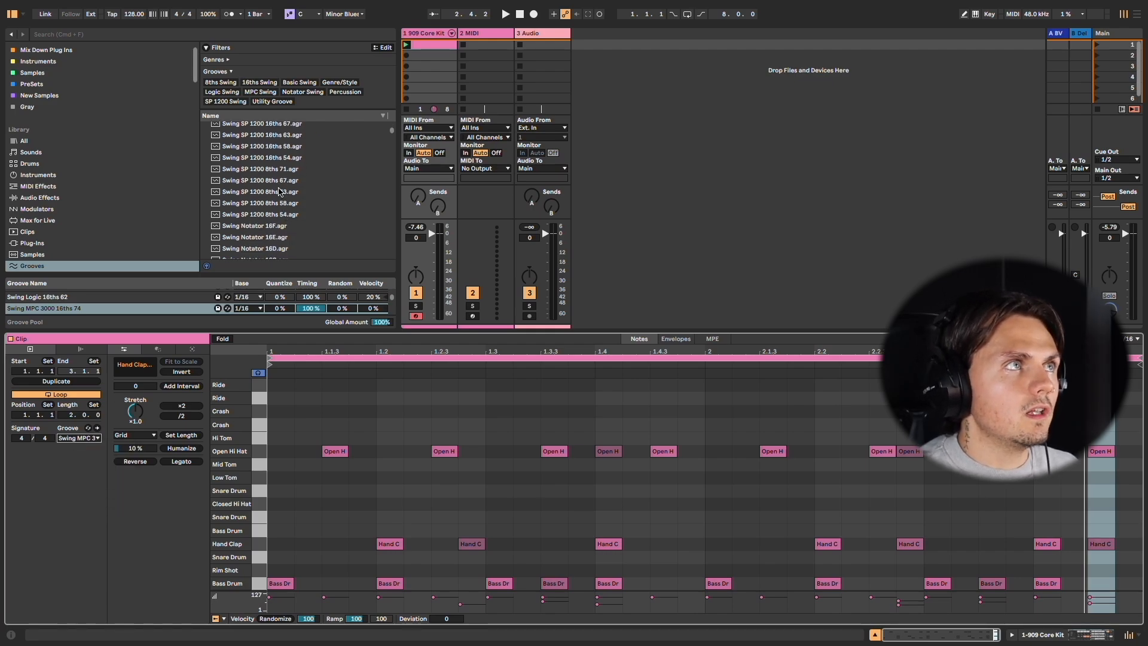
scroll(280, 196, down, 1)
scroll(275, 176, up, 1)
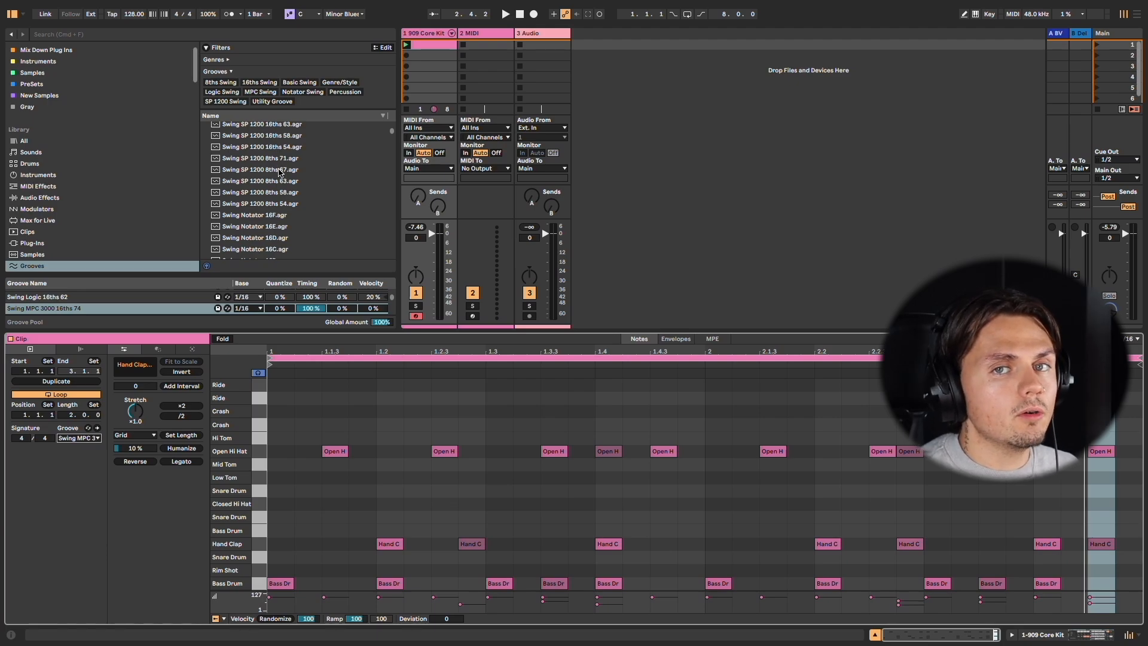
click(279, 170)
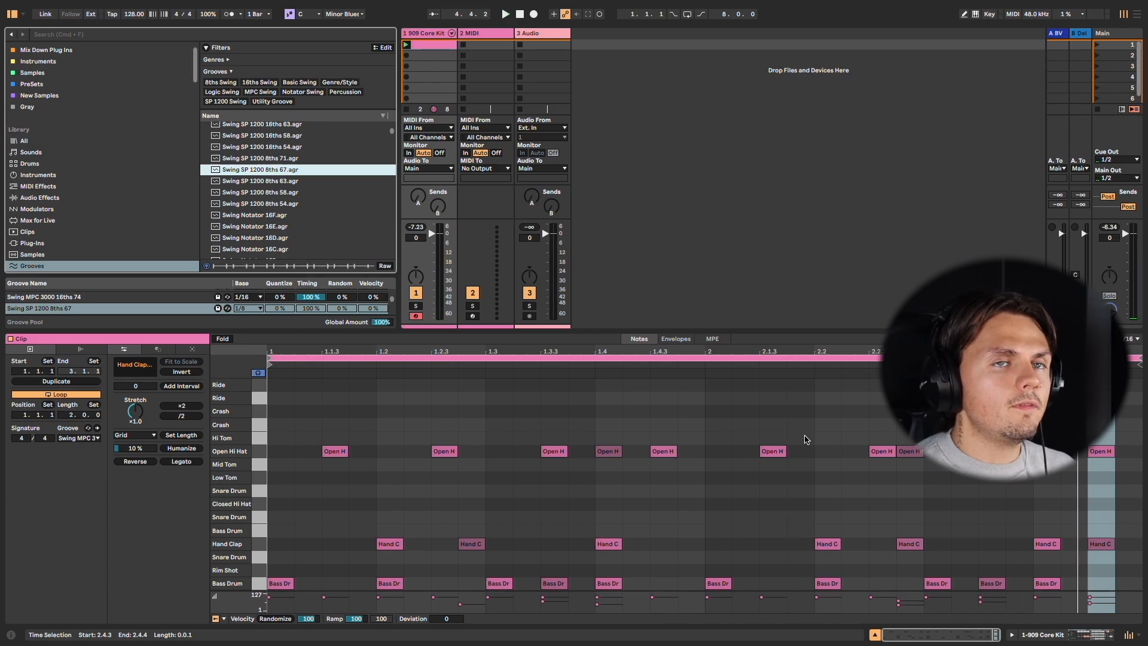
Step: Audition the kit's snare drum, rim shot and crash sounds
click(261, 516)
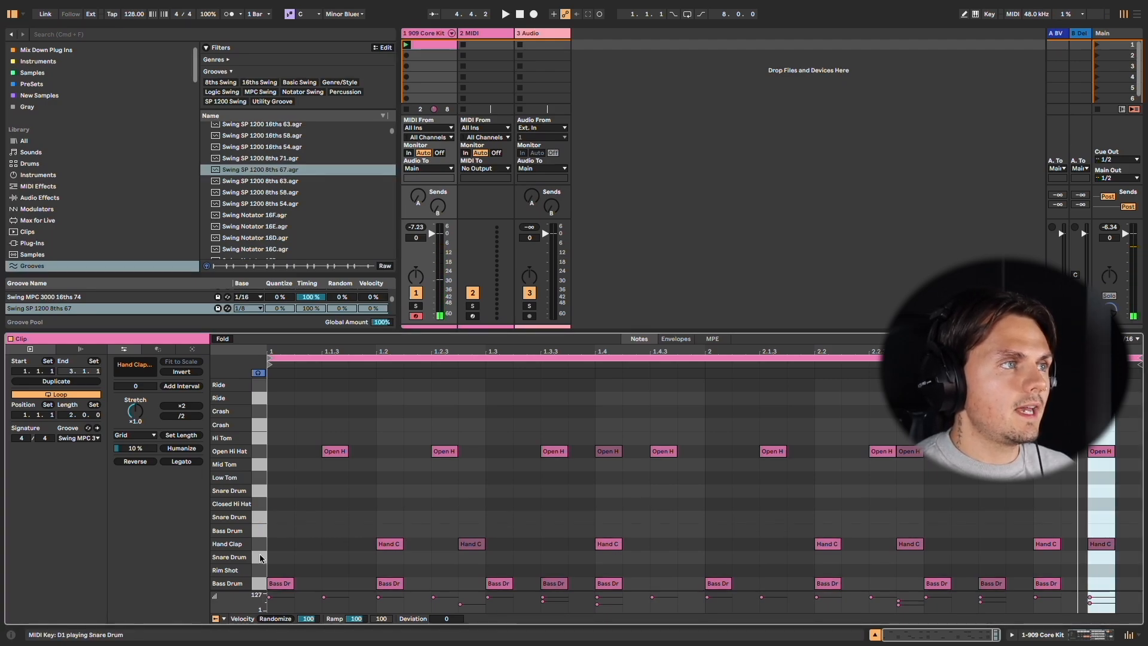
click(264, 568)
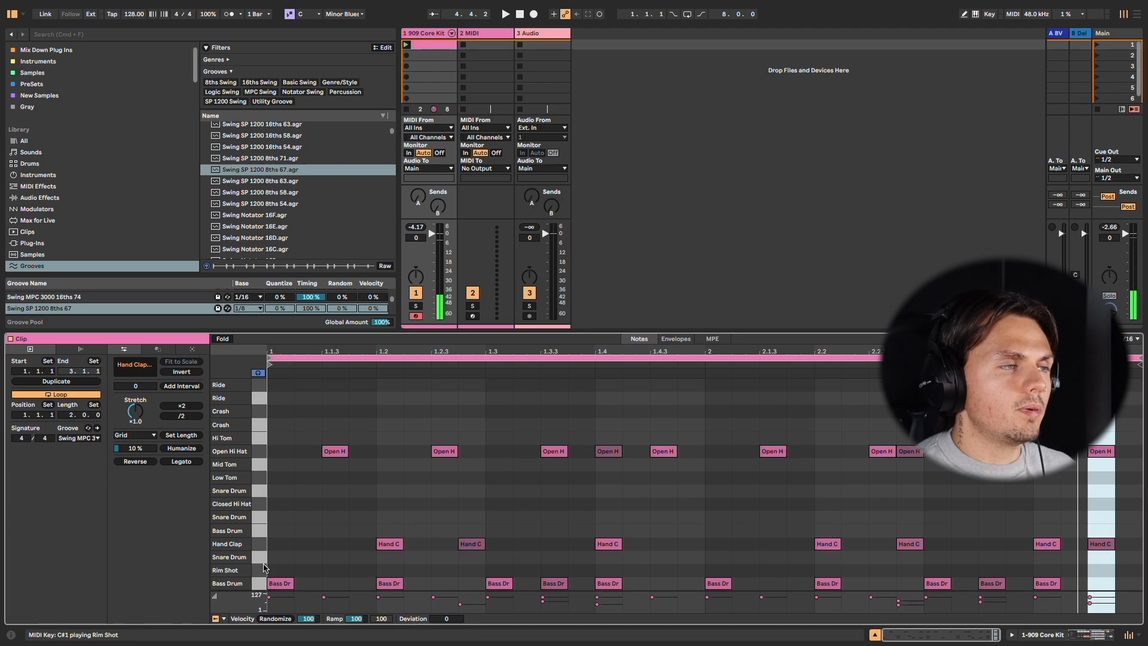
click(261, 412)
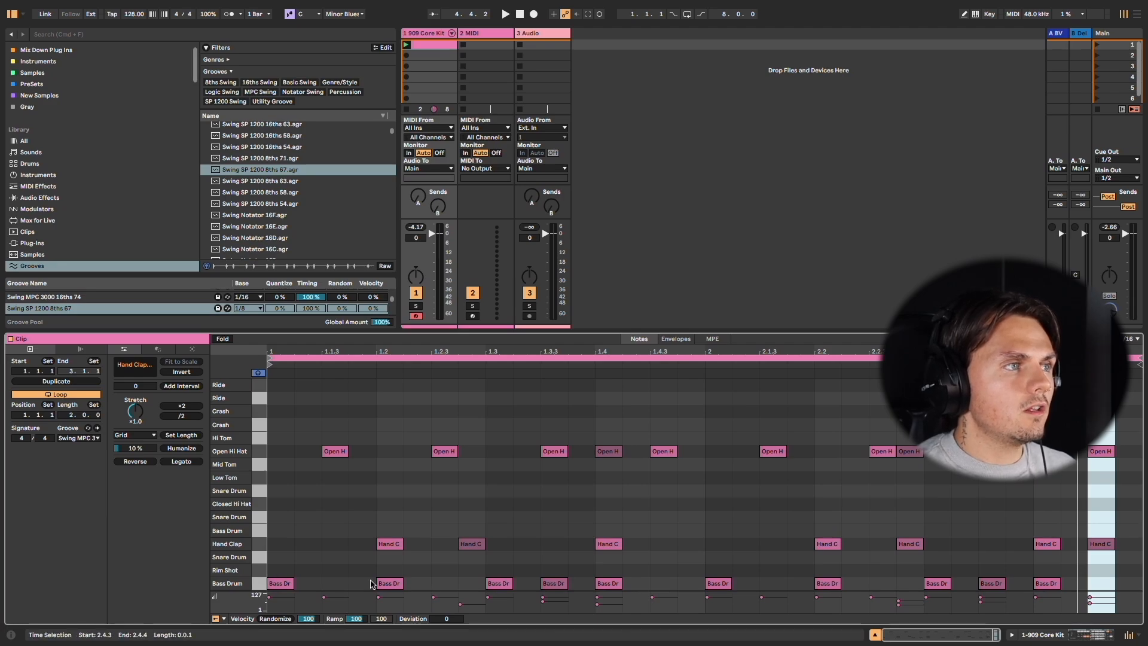
Step: Add rim shots at 1.4.4 and 2.1.2, play the loop, and move the second one to 2.1.3
double_click(687, 570)
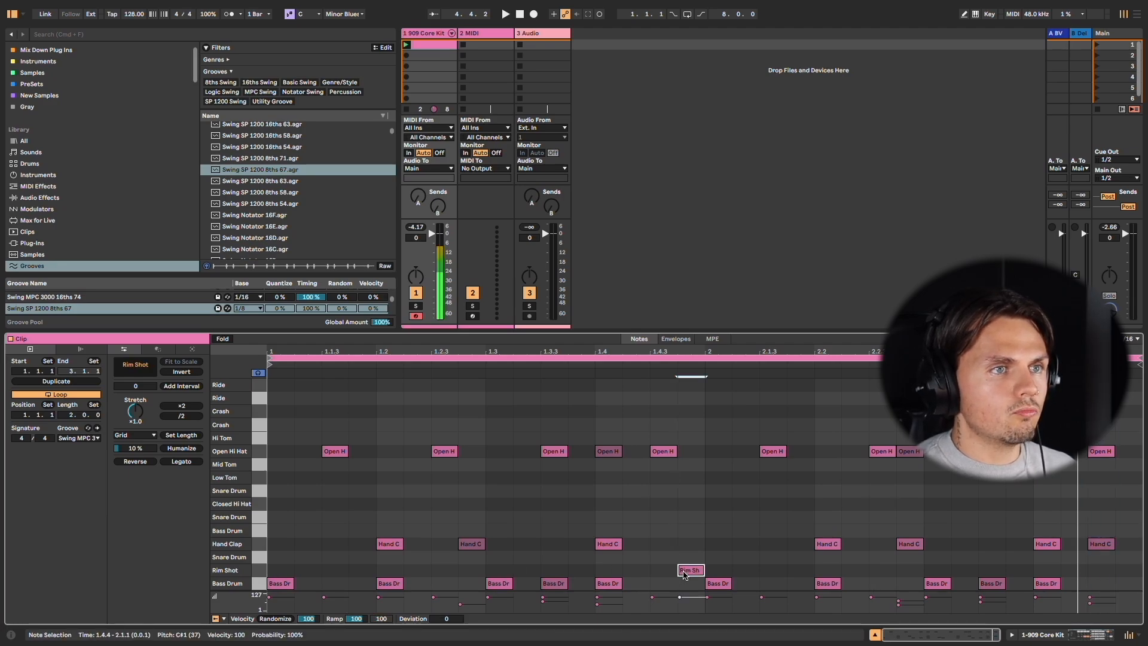
double_click(745, 570)
key(space)
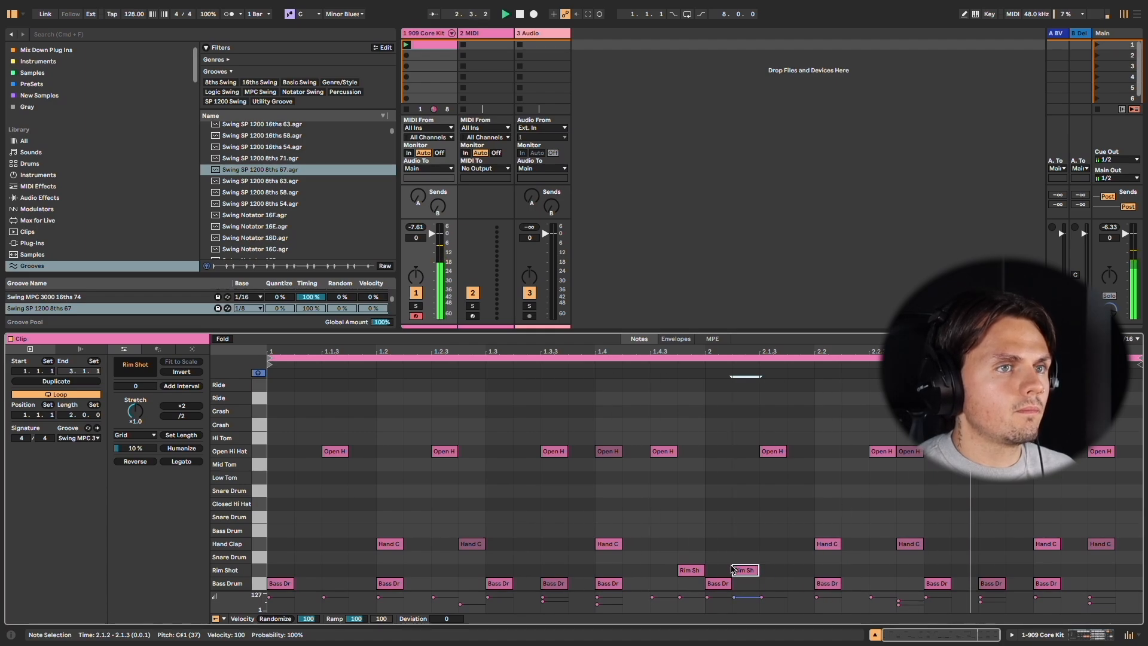
mouse_move(687, 570)
mouse_down()
mouse_move(660, 577)
mouse_move(801, 577)
mouse_move(695, 576)
mouse_up()
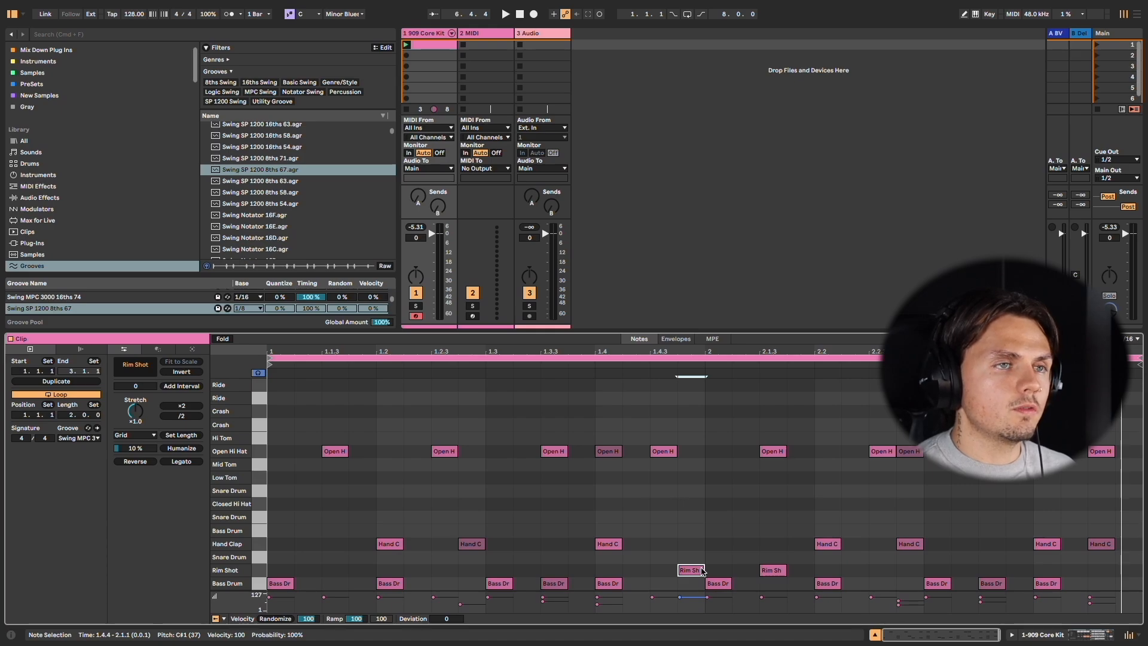
Step: Lower the rim shot velocities to 66 at 1.4.4 and 85 at 2.1.3, and play the loop
drag(701, 572, 701, 593)
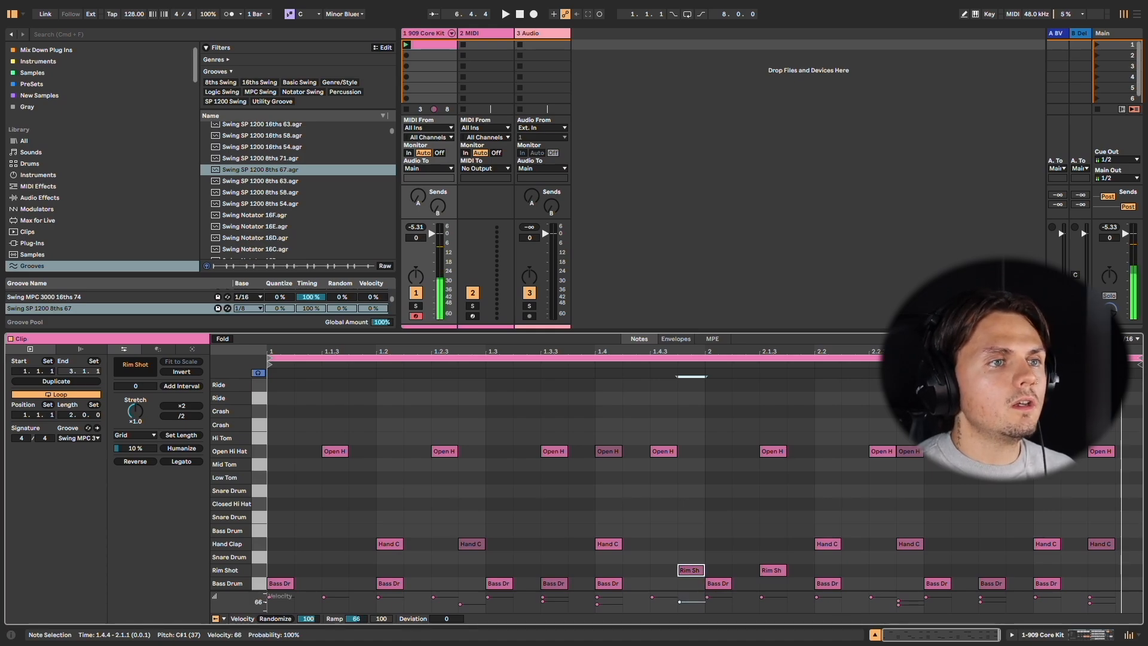
click(761, 597)
key(space)
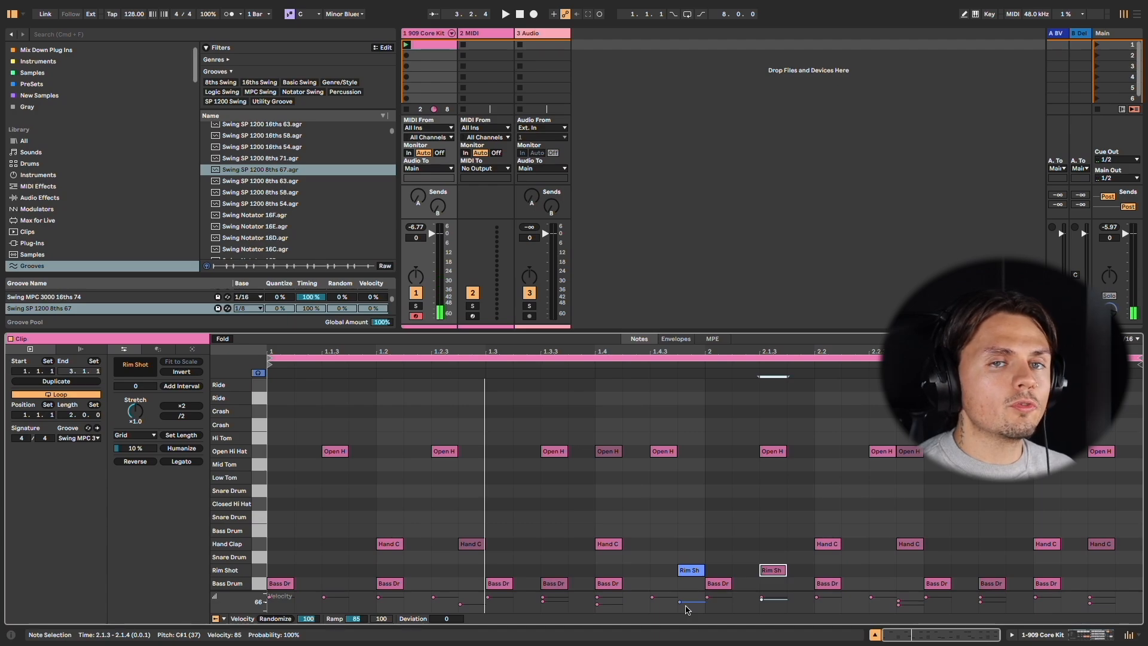
Step: Duplicate the loop to four bars and add an extra rim shot with velocity 77 in bar 4, placing it at 4.1.1
click(63, 382)
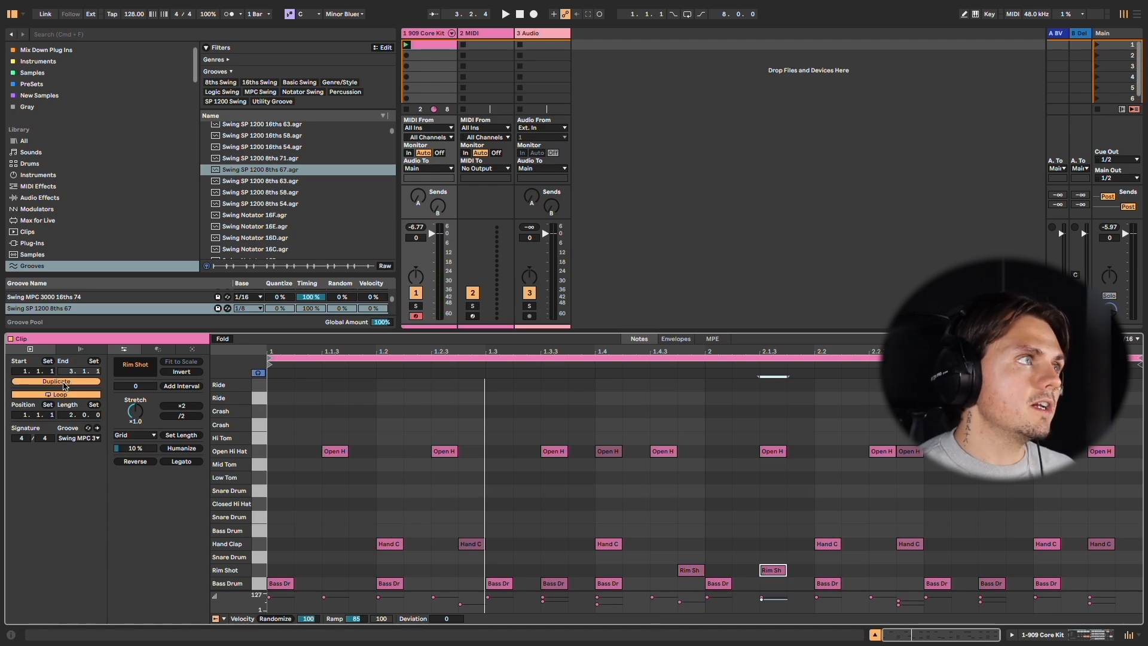
click(978, 572)
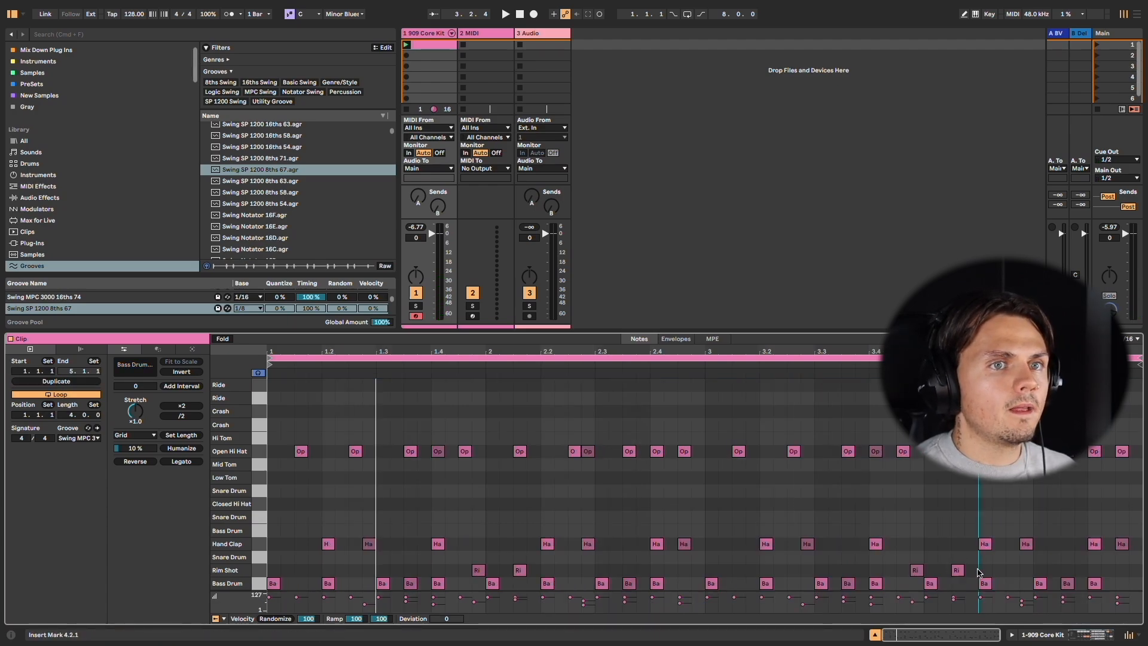
double_click(970, 570)
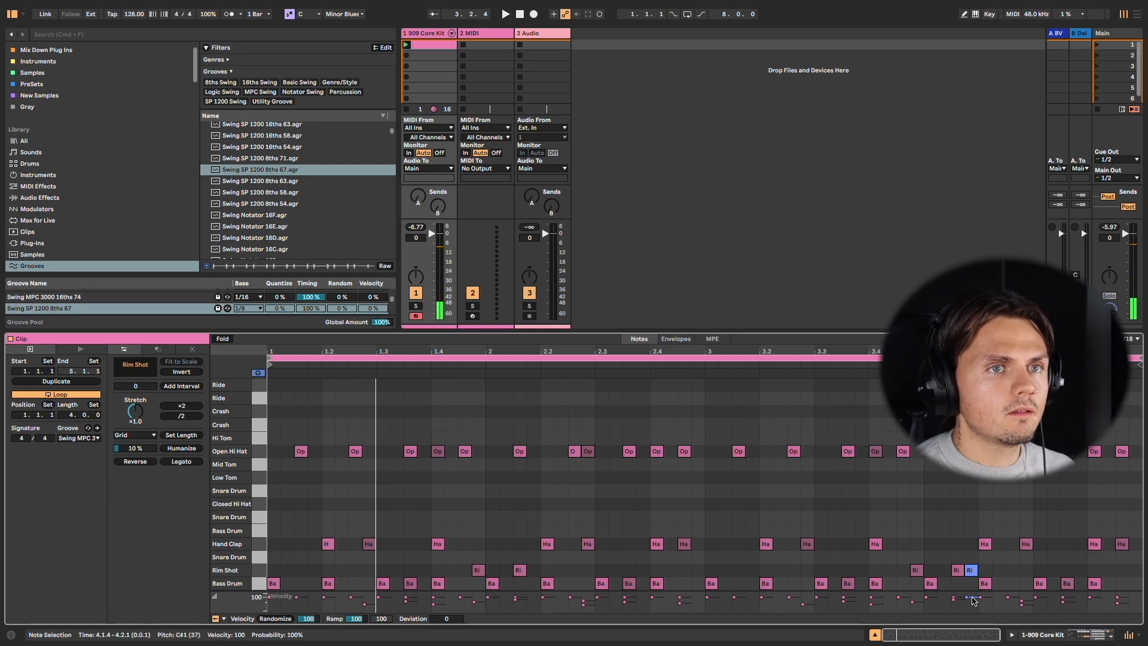
drag(970, 595, 970, 598)
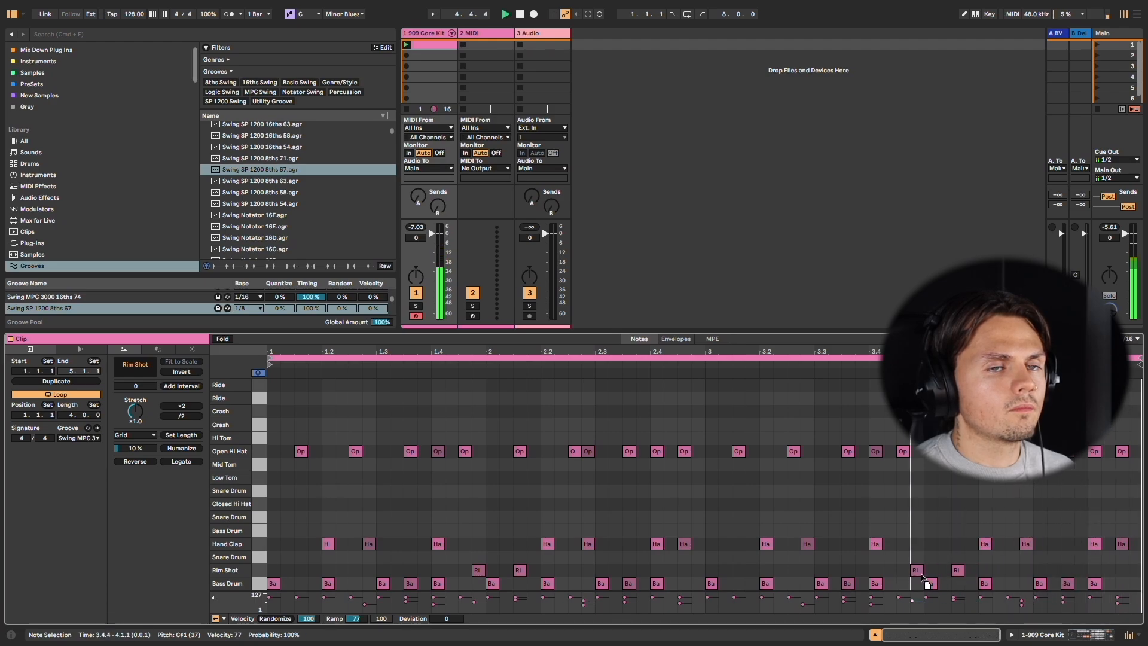
drag(970, 570, 992, 576)
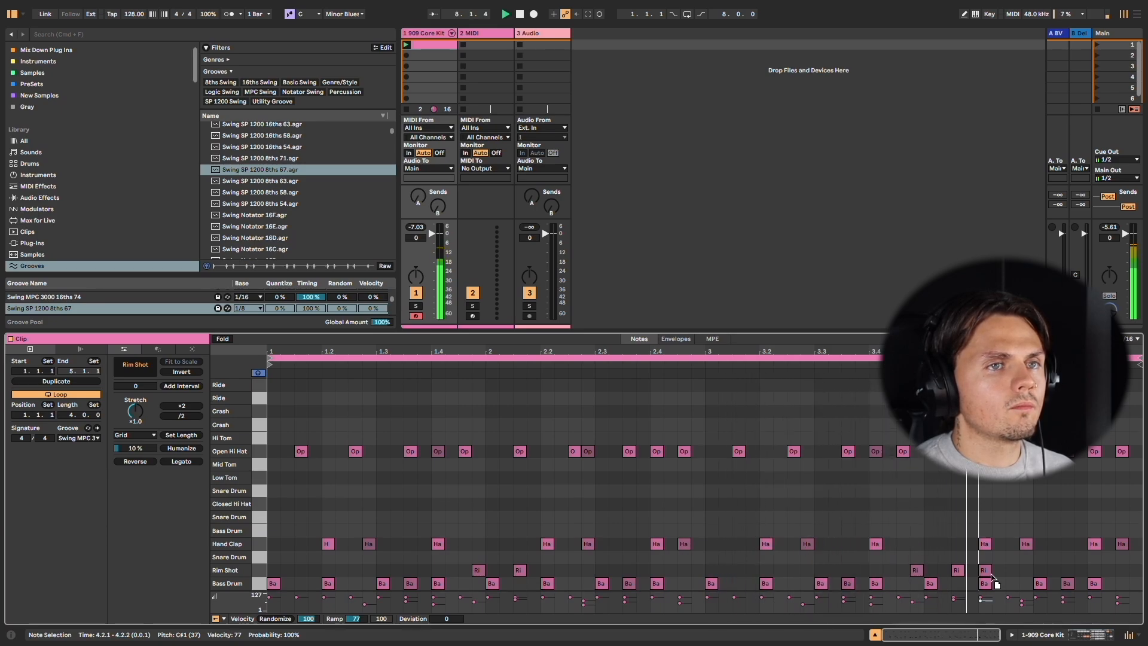
drag(991, 577, 937, 583)
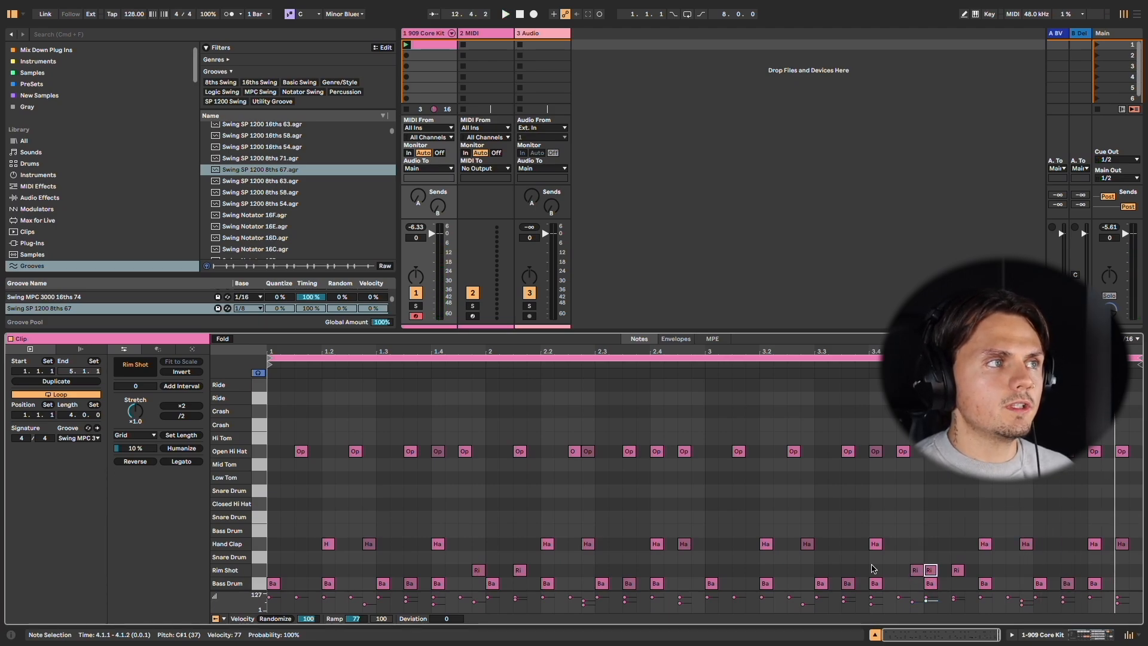
Step: Add a closed hi-hat in bar 1, place it at 1.1.2 with velocity 35, and play the loop
click(256, 506)
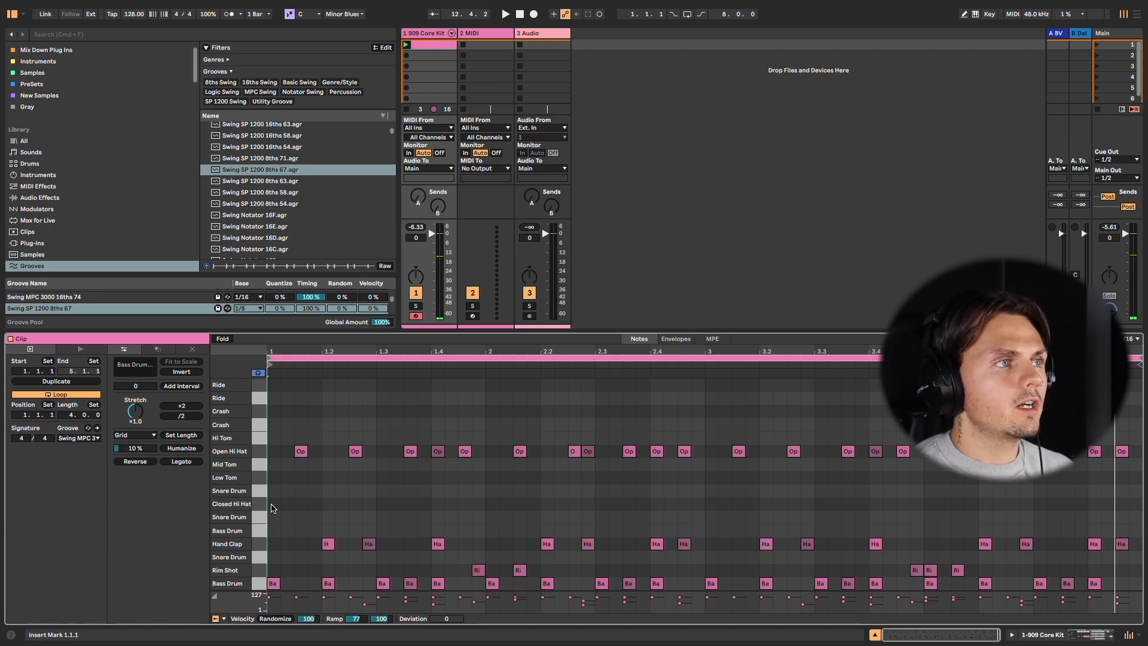
double_click(314, 504)
key(space)
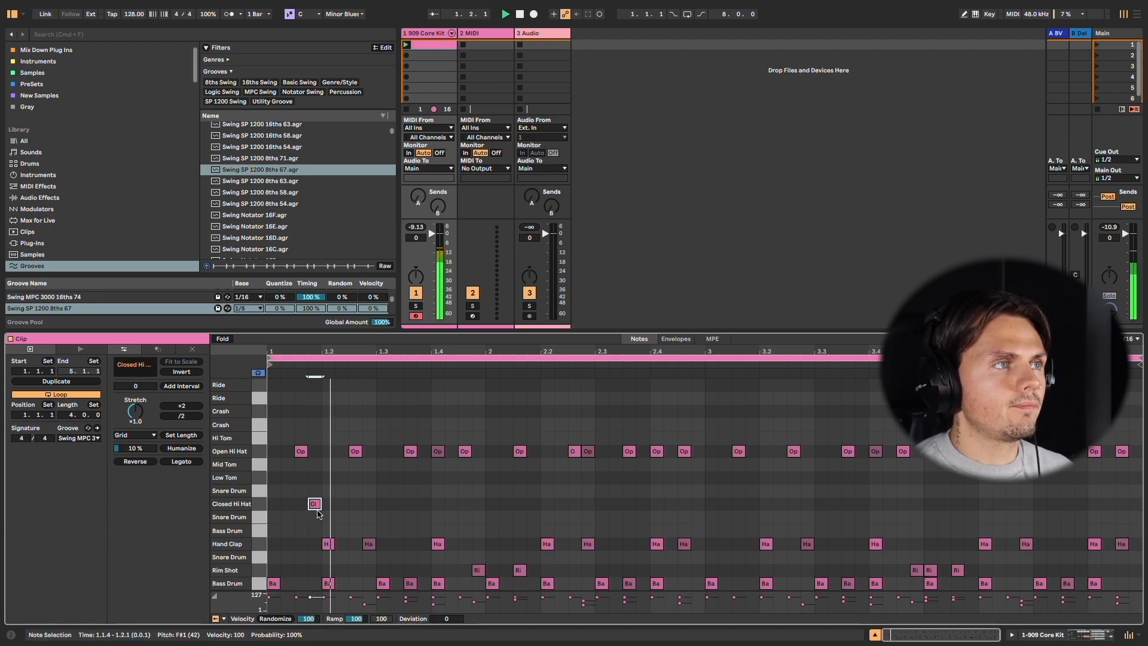
drag(317, 514, 287, 508)
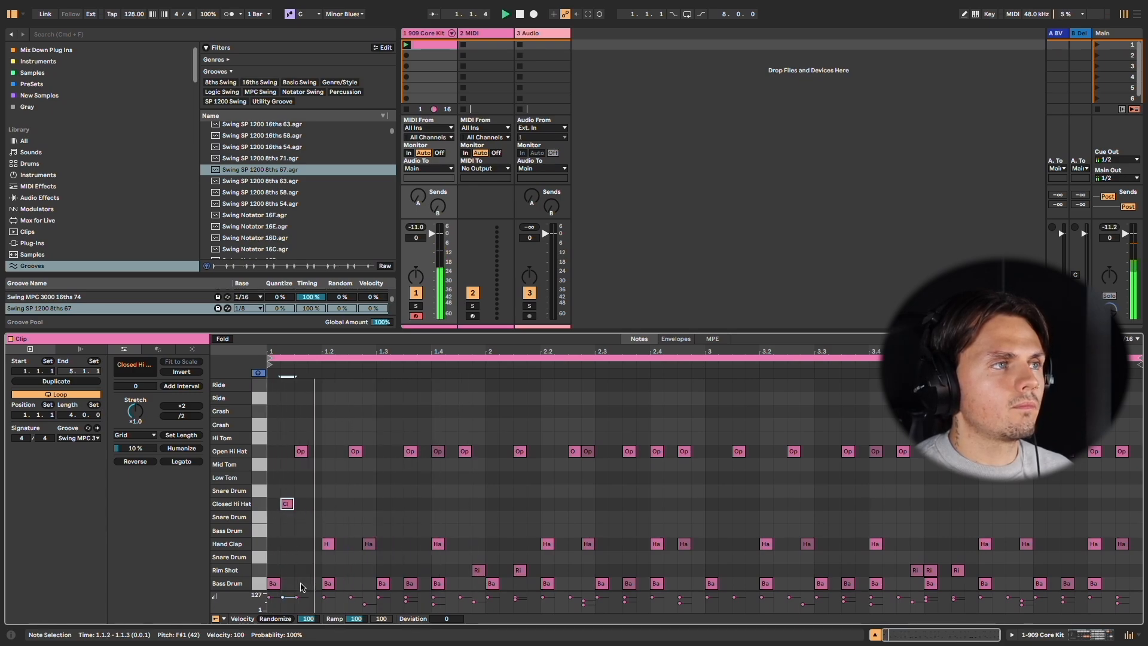
drag(289, 600, 289, 604)
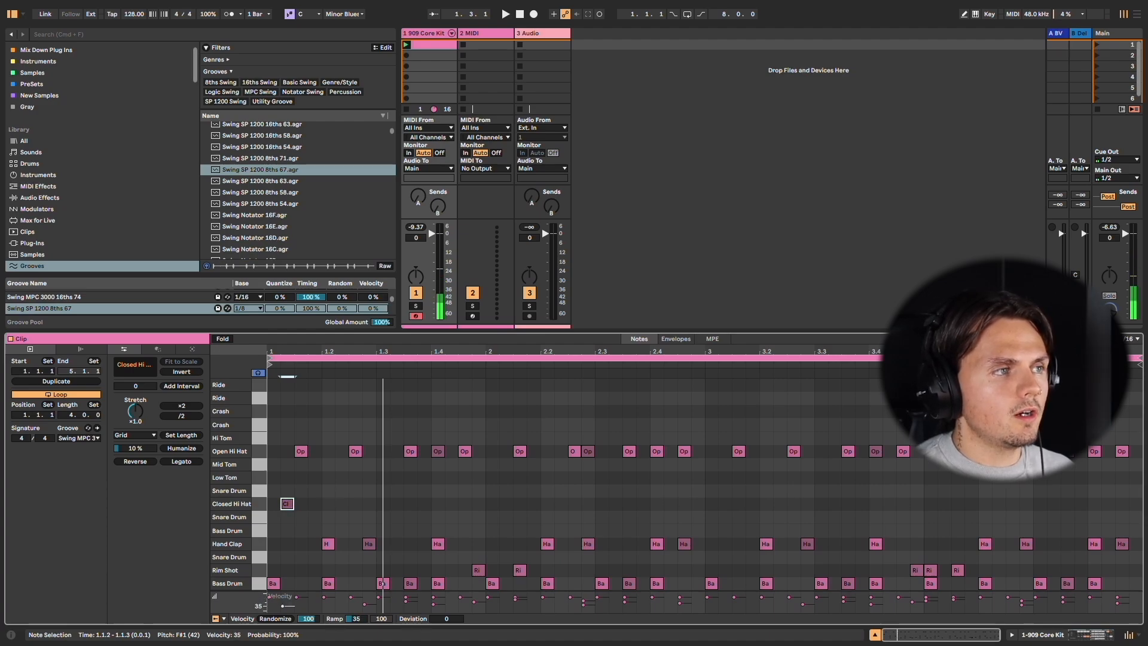
key(space)
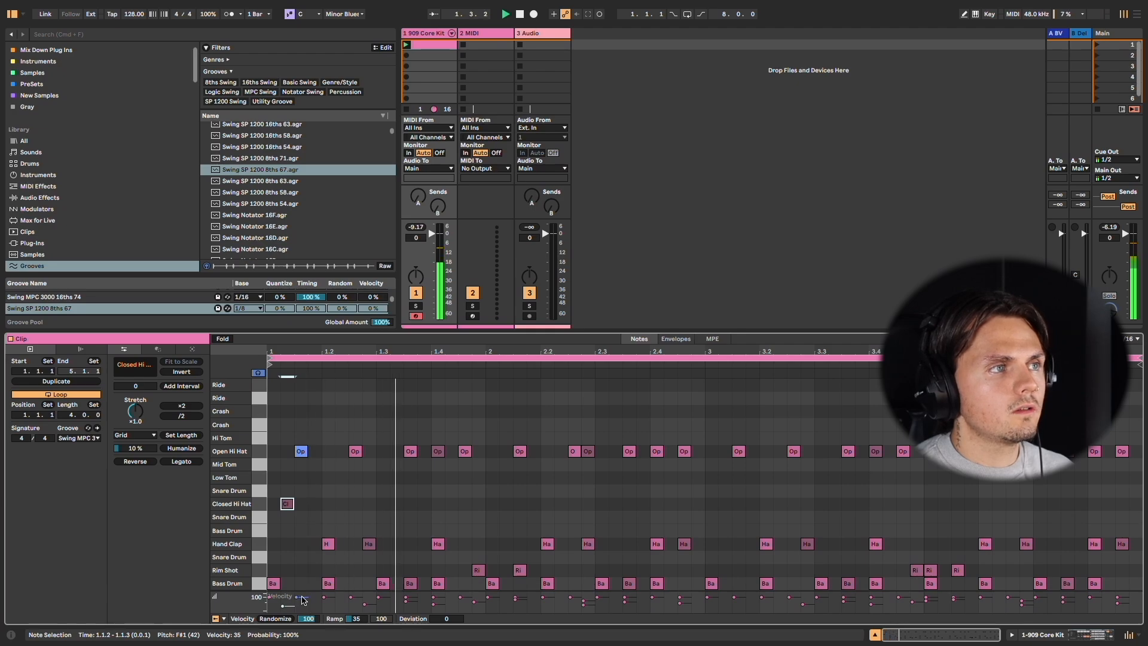
Step: Add closed hi-hats at 1.3.1 with velocity 60 and at 1.3.2 with velocity 71
double_click(382, 504)
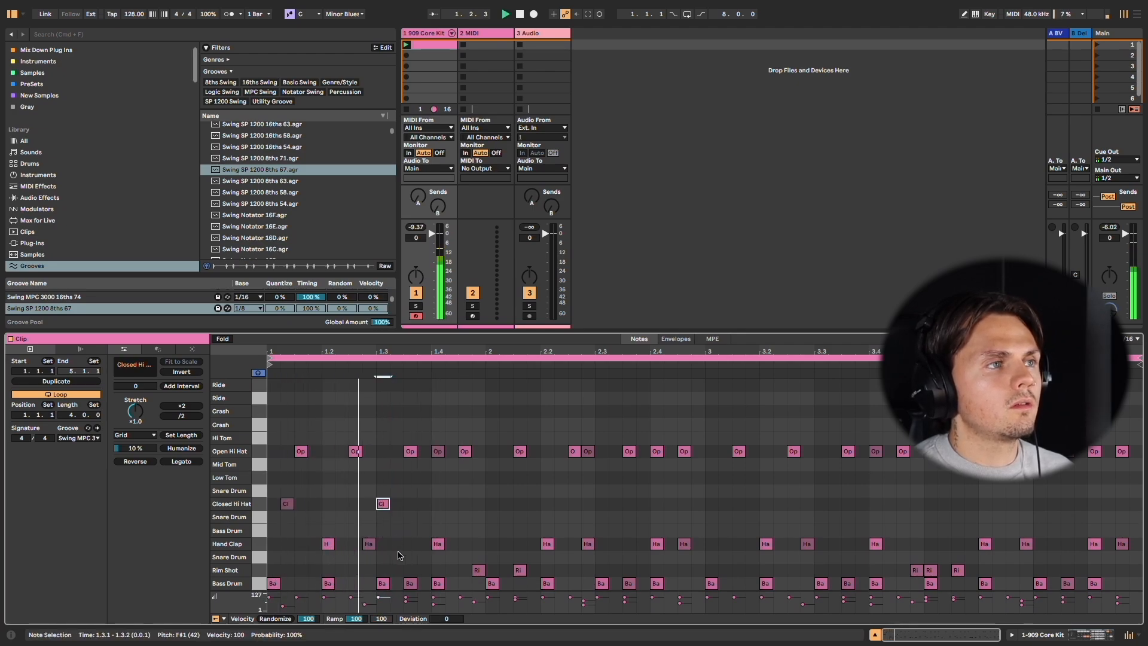
drag(378, 602, 378, 608)
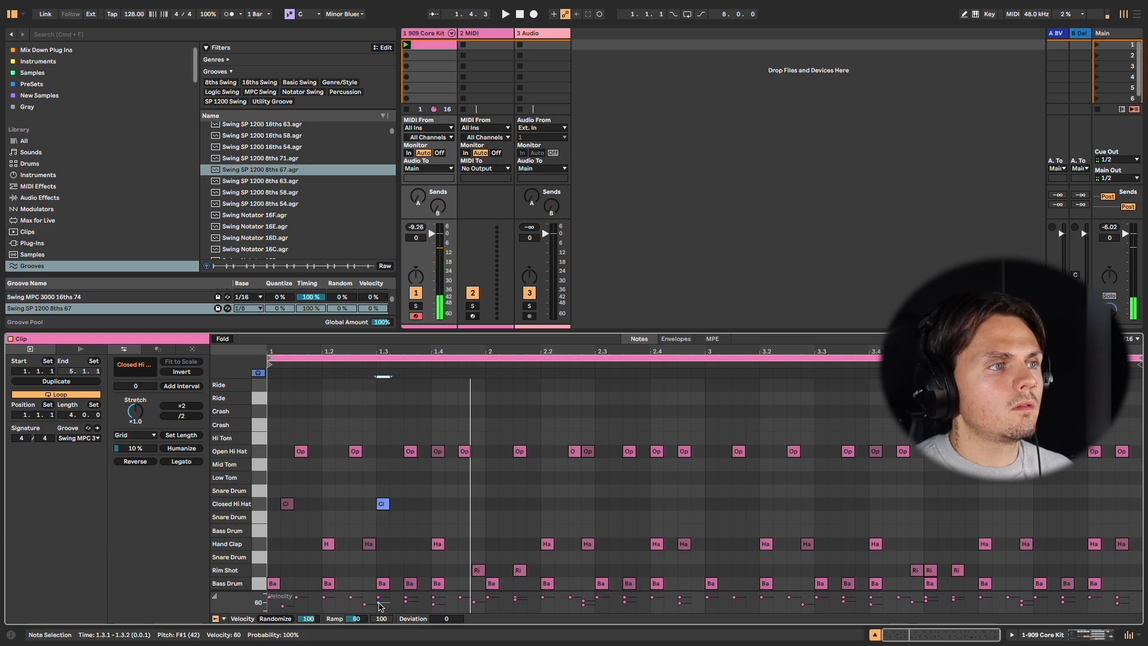
double_click(396, 503)
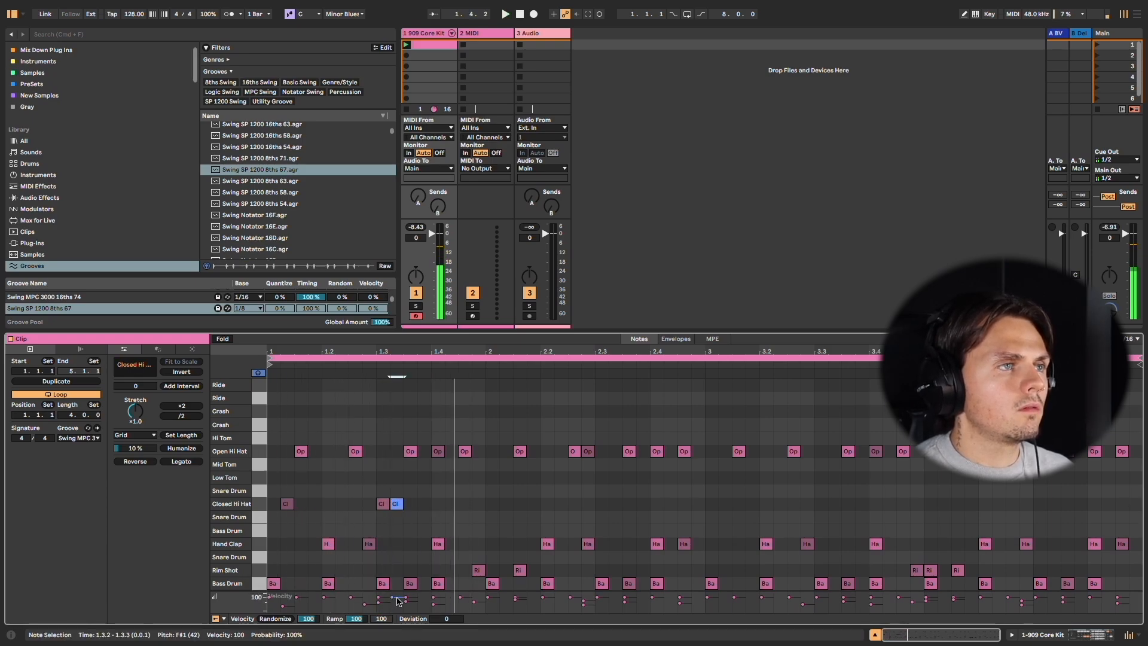
drag(393, 599, 398, 606)
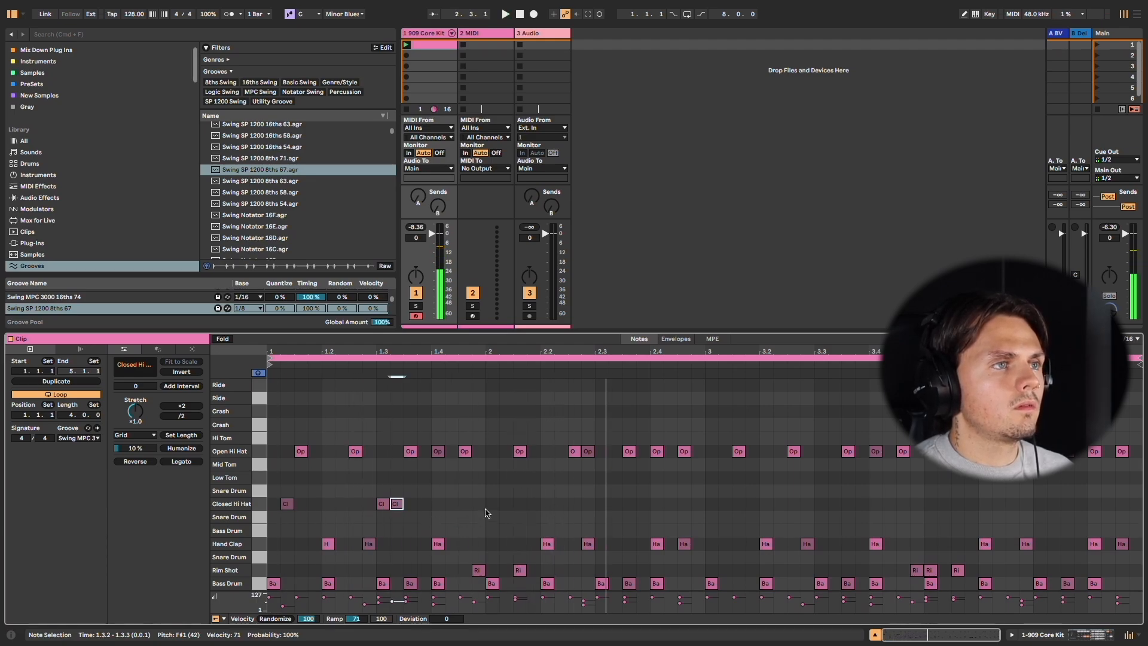
Step: Duplicate bar 1's three closed hi-hat notes into bars 2, 3 and 4, and play the loop
drag(485, 510, 264, 504)
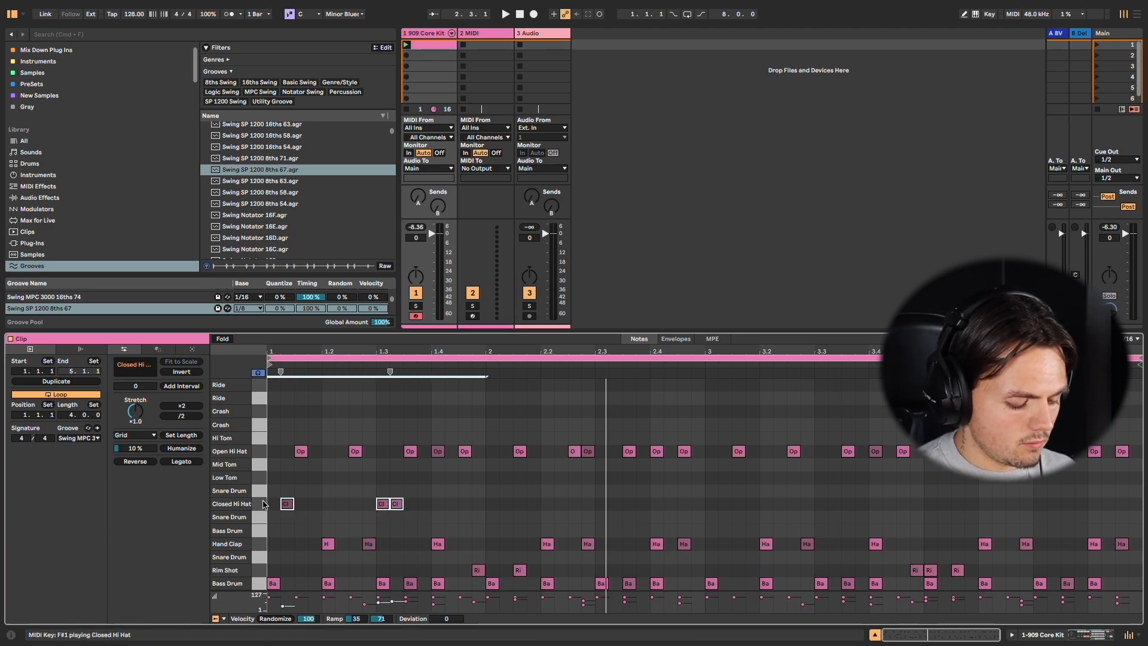
key(super+d)
key(super+d)
key(super+d)
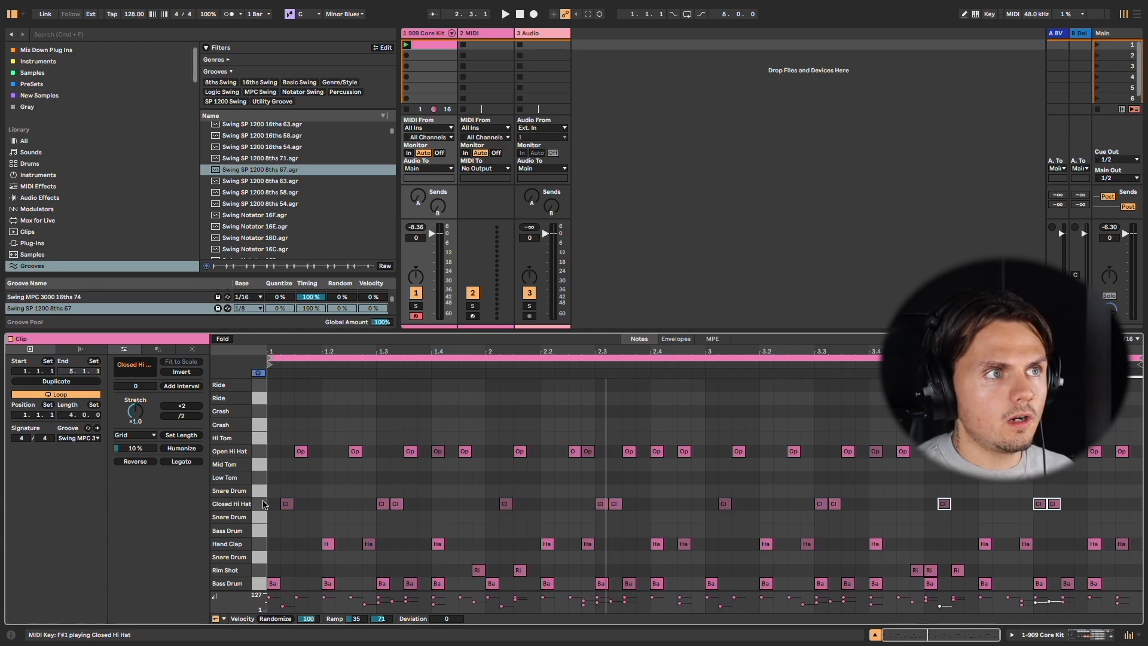
key(space)
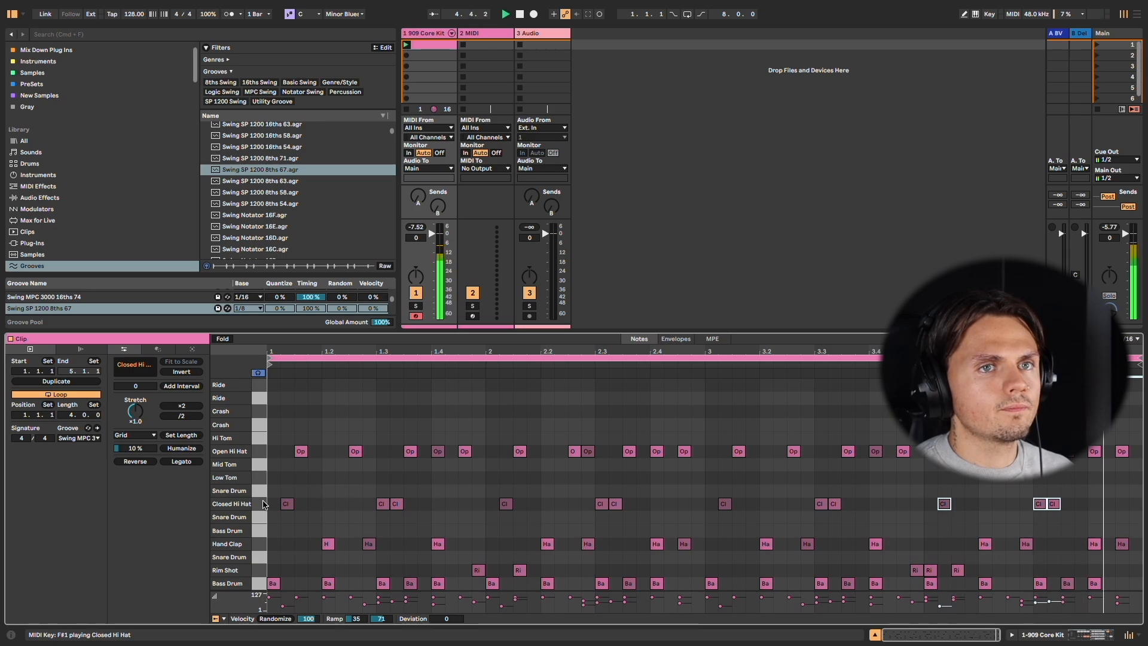
key(space)
Step: Audition the snare drum and add a fill at 4.3.3, 4.4.1, 4.4.2, 4.4.3 and 4.4.4
click(260, 491)
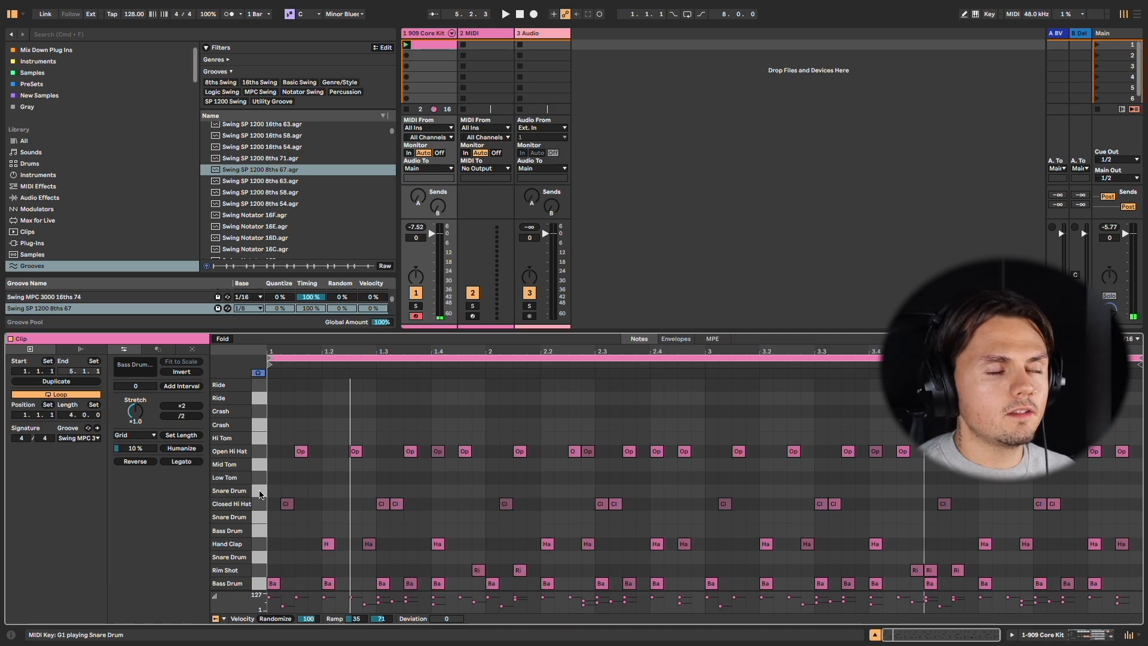
double_click(1068, 491)
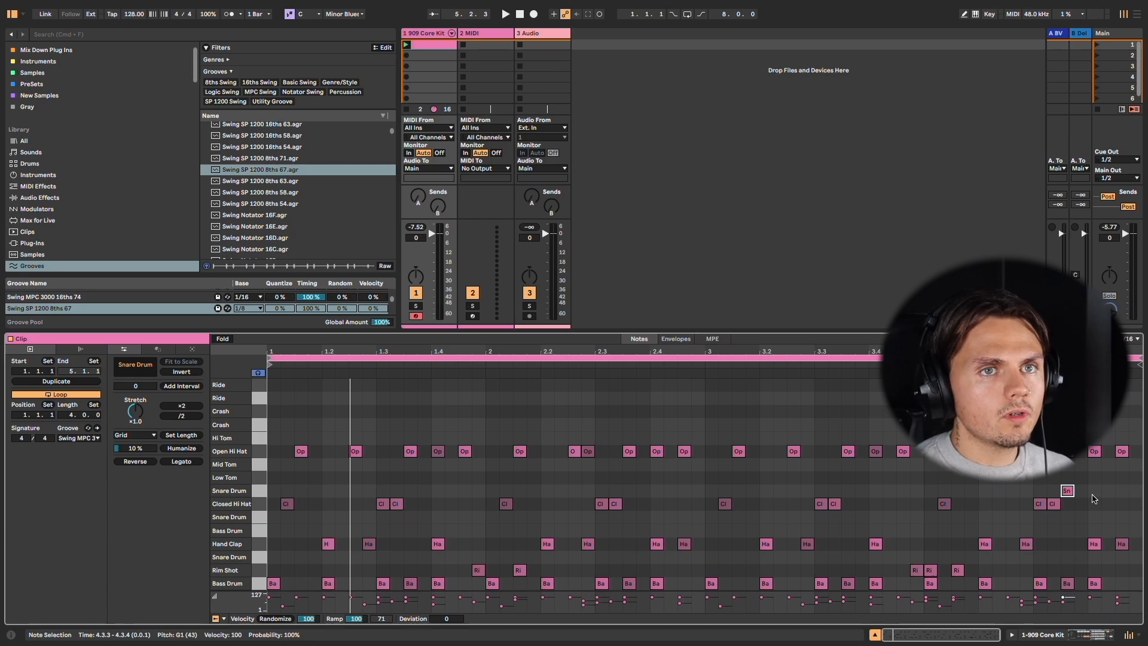
double_click(1094, 490)
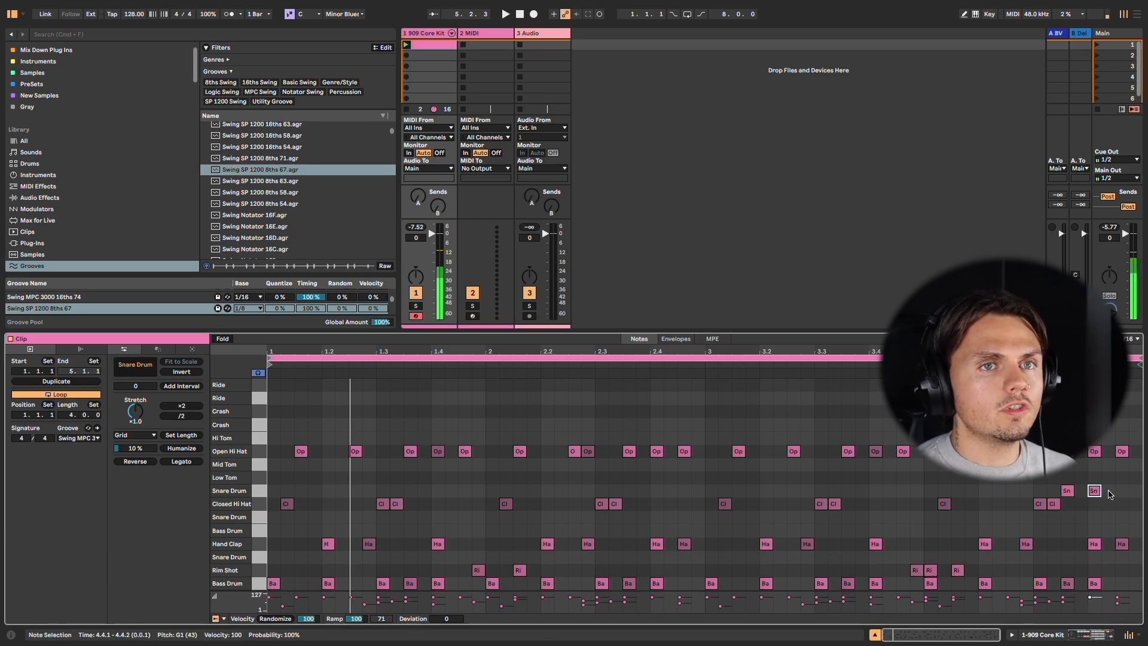
double_click(1107, 491)
double_click(1135, 491)
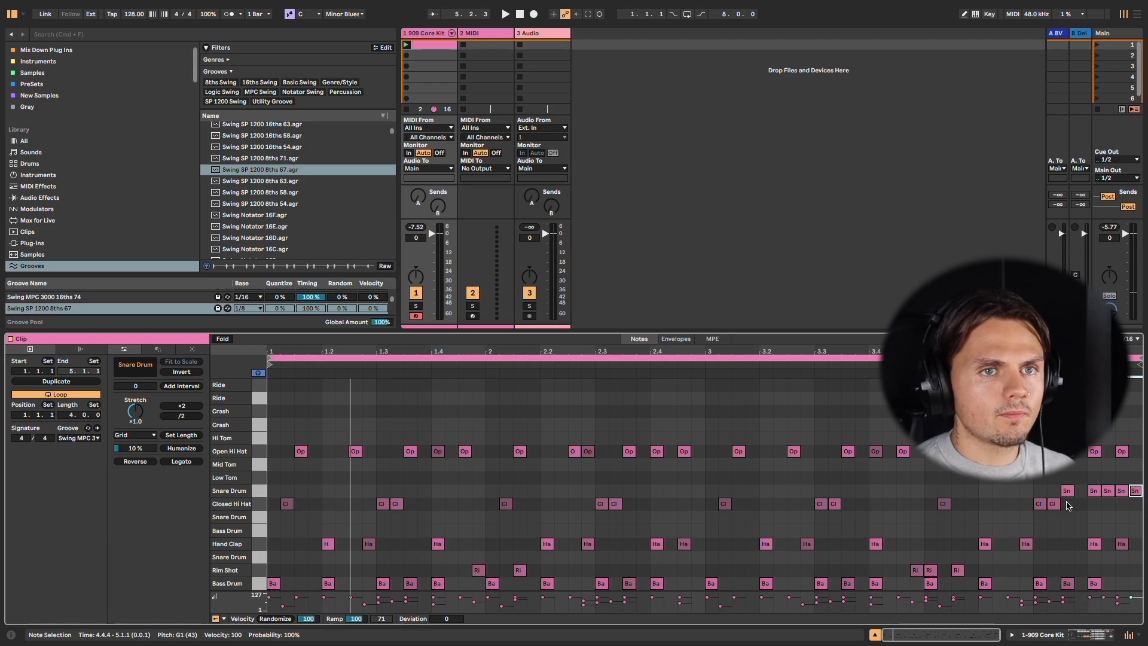
Step: Adjust the velocities of the snare fill notes, setting the one at 4.4.3 to 93, and play the loop
click(1070, 601)
drag(1067, 596, 1091, 600)
click(1093, 490)
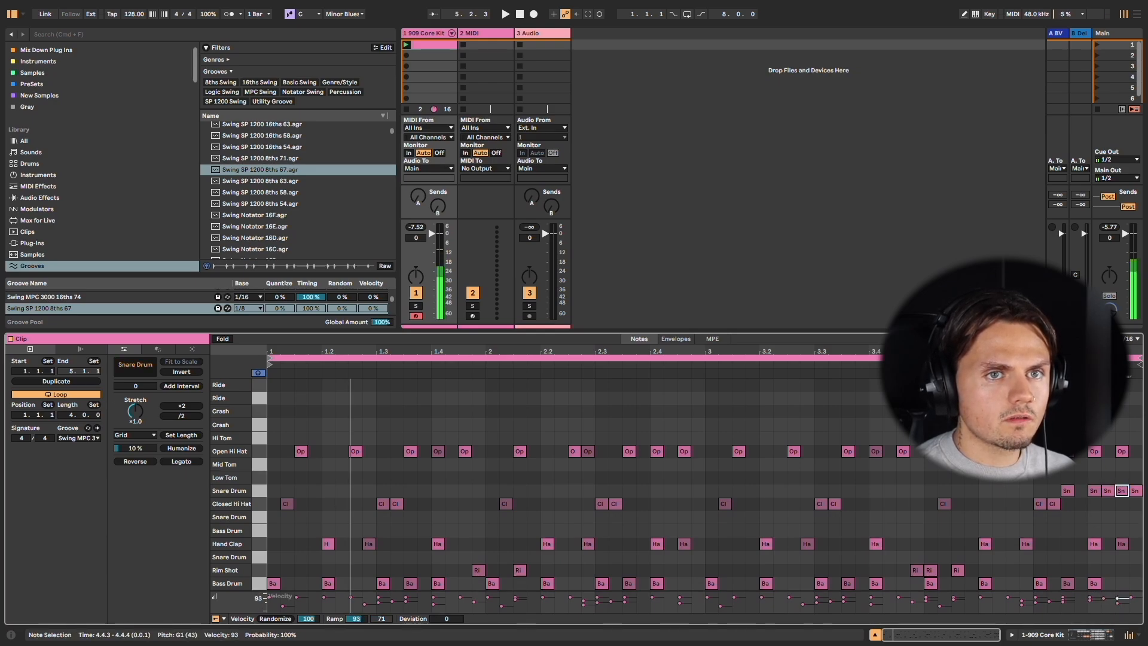
key(space)
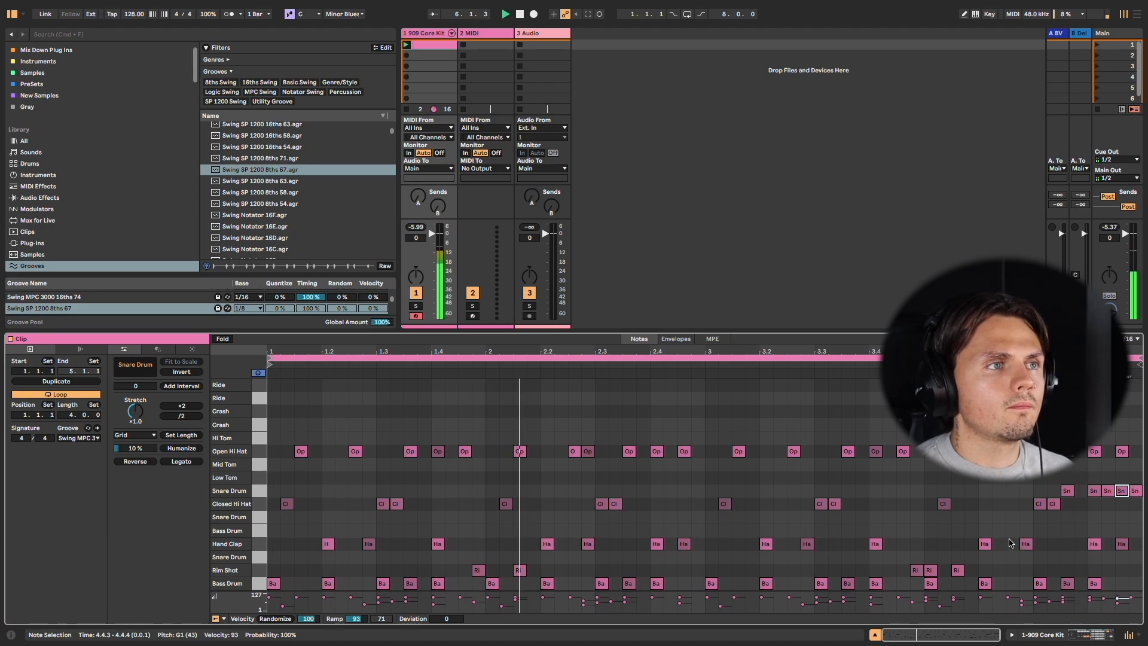
Step: Audition the kit's toms, add a hi tom at 1.2.3, and play the loop
click(256, 441)
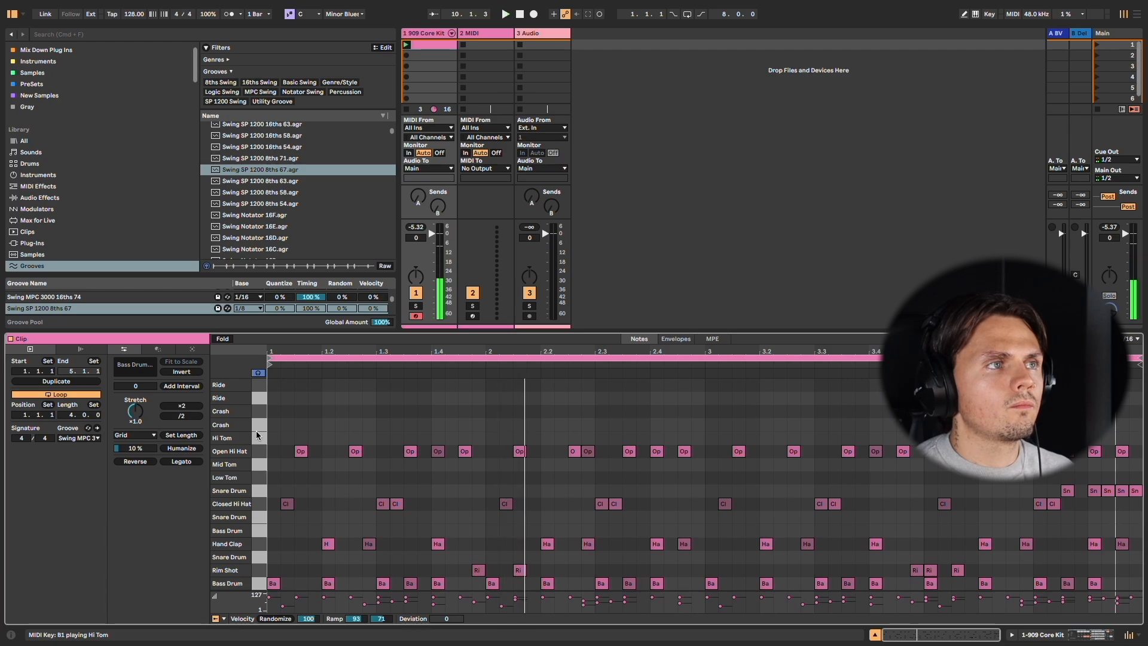
click(257, 463)
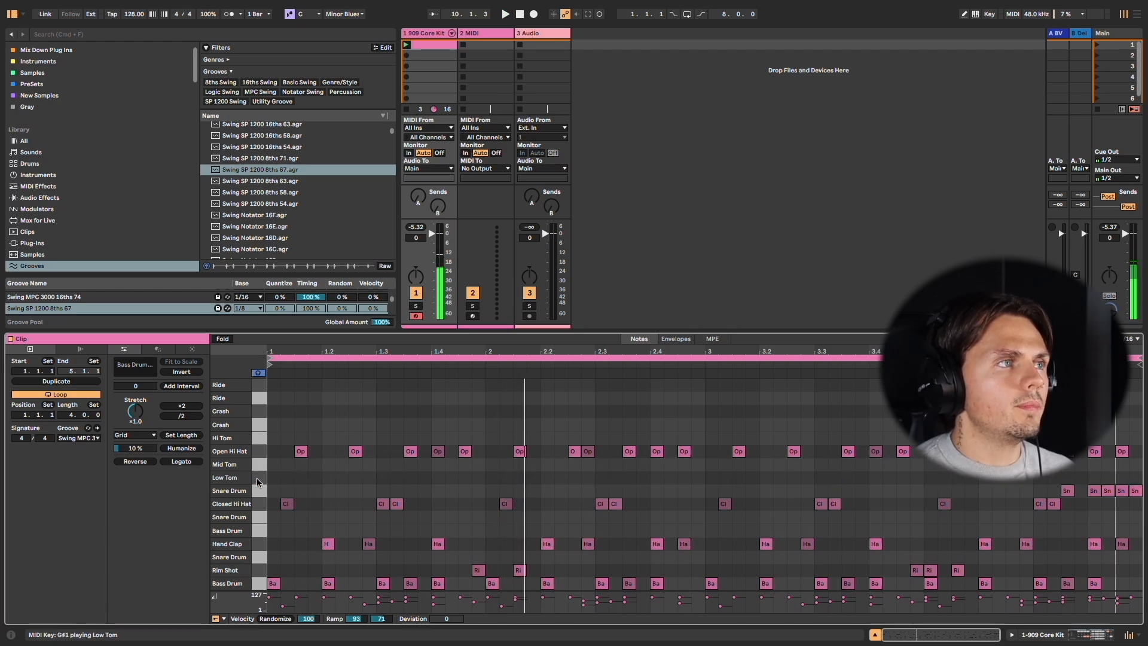
double_click(356, 440)
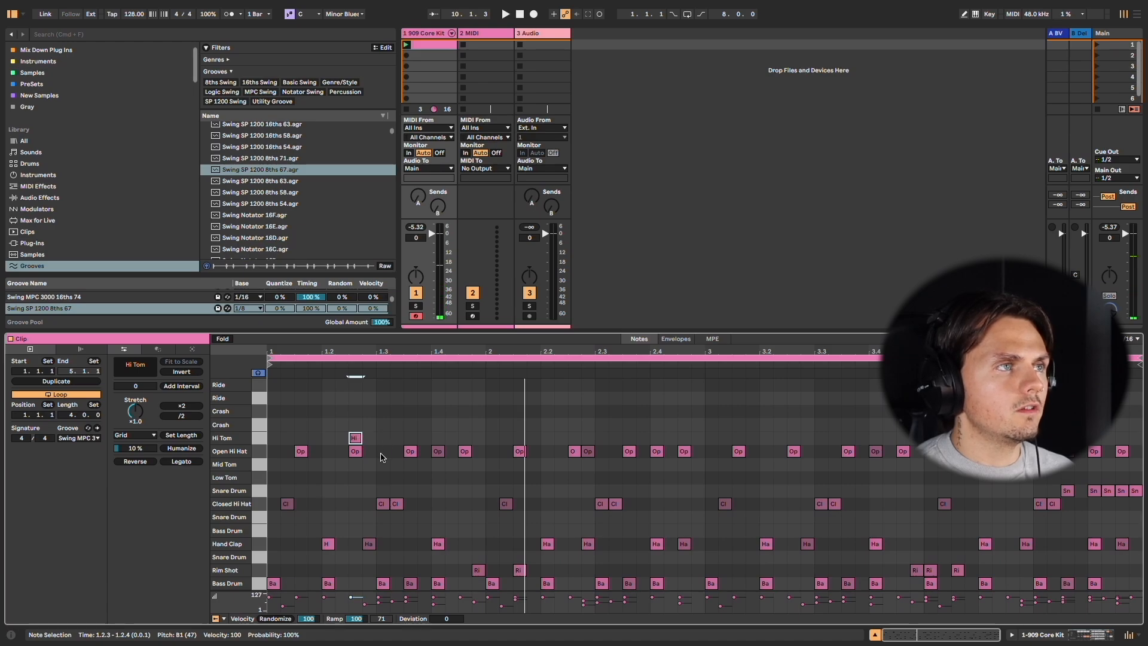
key(space)
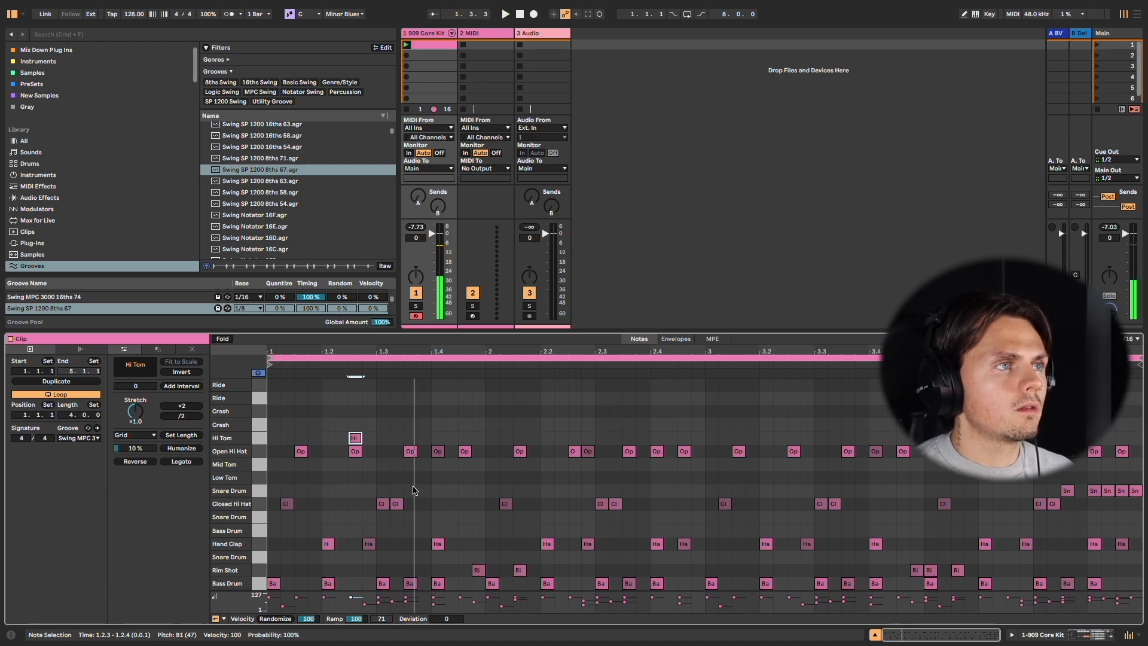
Step: Add a low tom at 1.3.3 and replace the hi tom at 1.2.3 with a mid tom
double_click(412, 477)
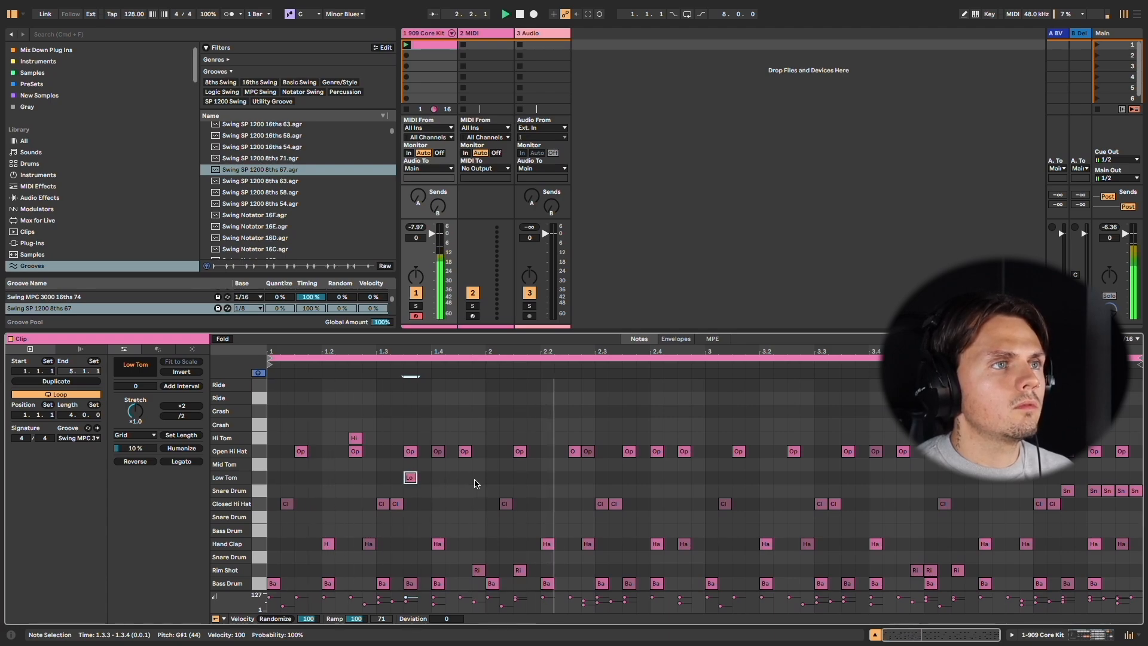
click(358, 452)
double_click(356, 465)
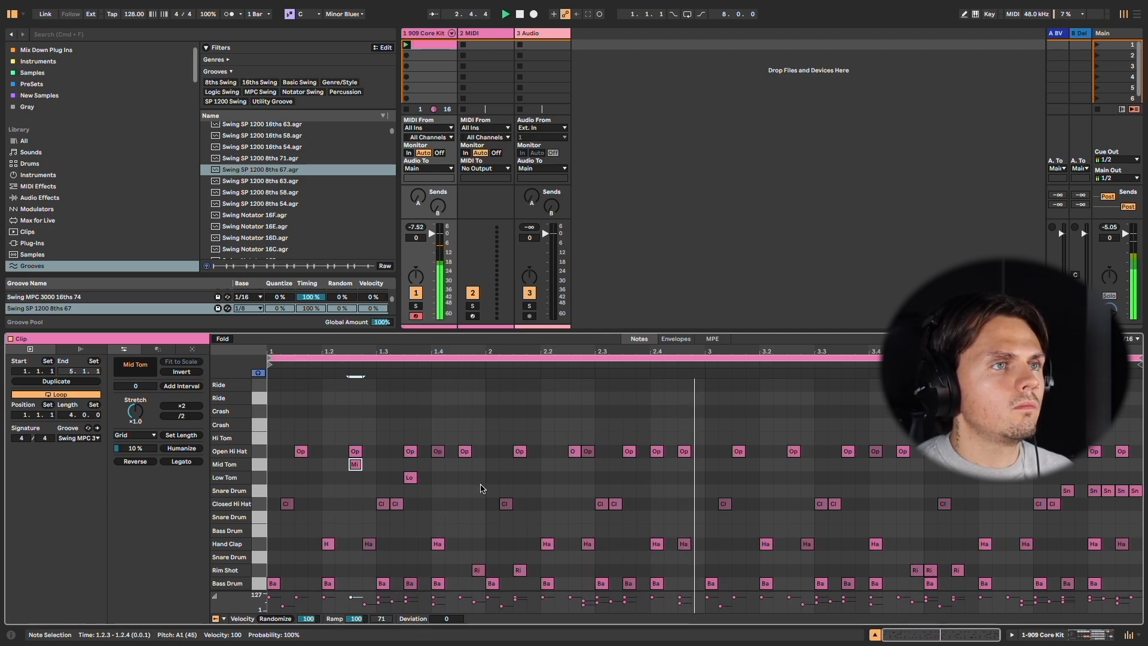
Step: Duplicate the mid and low tom notes into bar 3, shift them to 3.2.3 and 3.3.3, and play the loop
drag(483, 484, 329, 475)
click(513, 482)
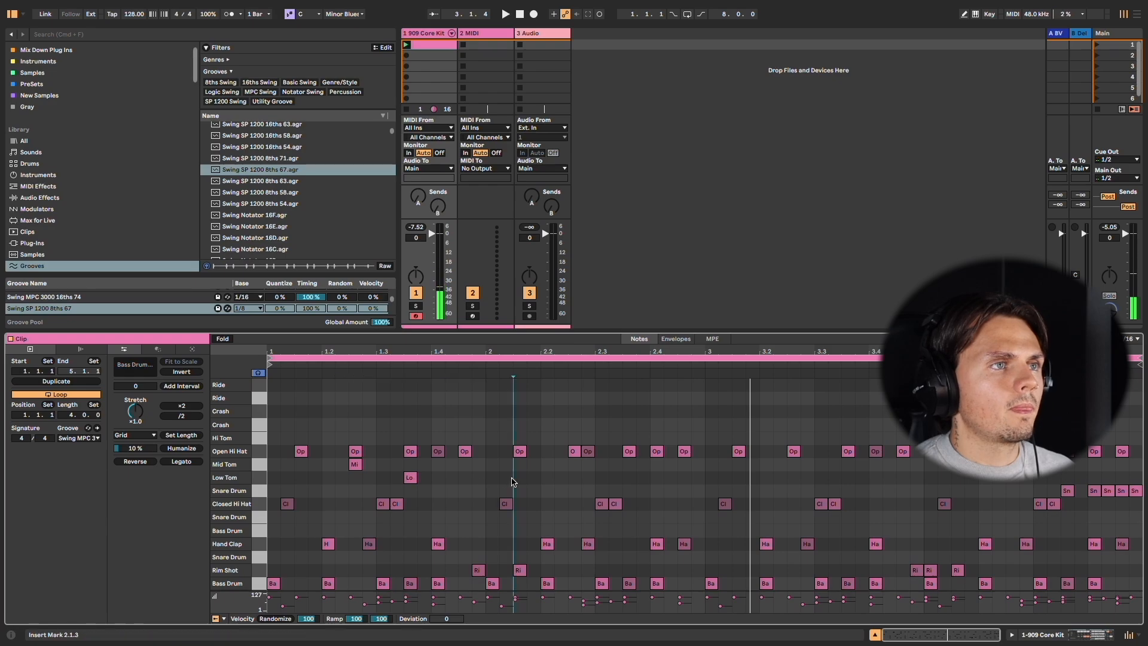
drag(703, 488, 276, 462)
key(super+d)
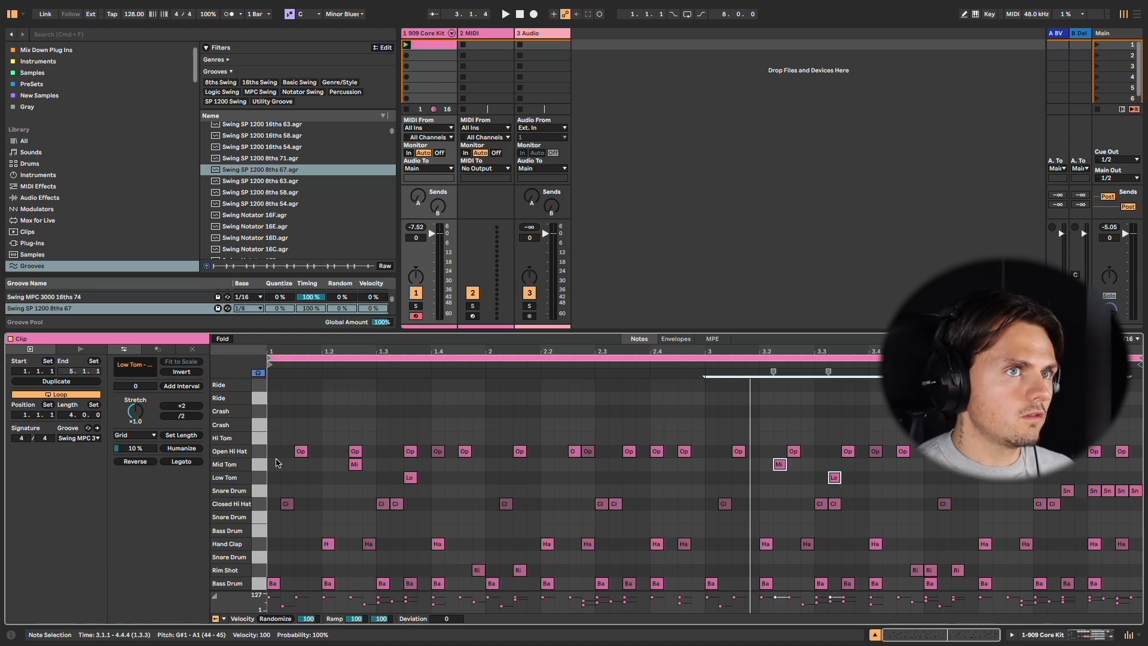
key(Right)
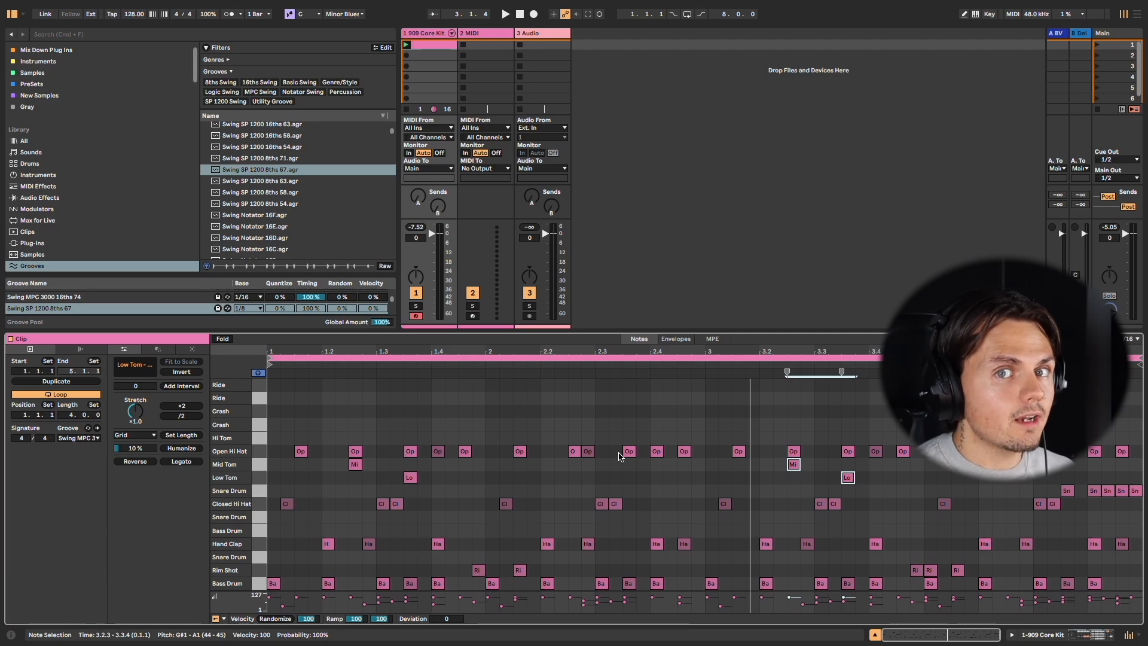
key(space)
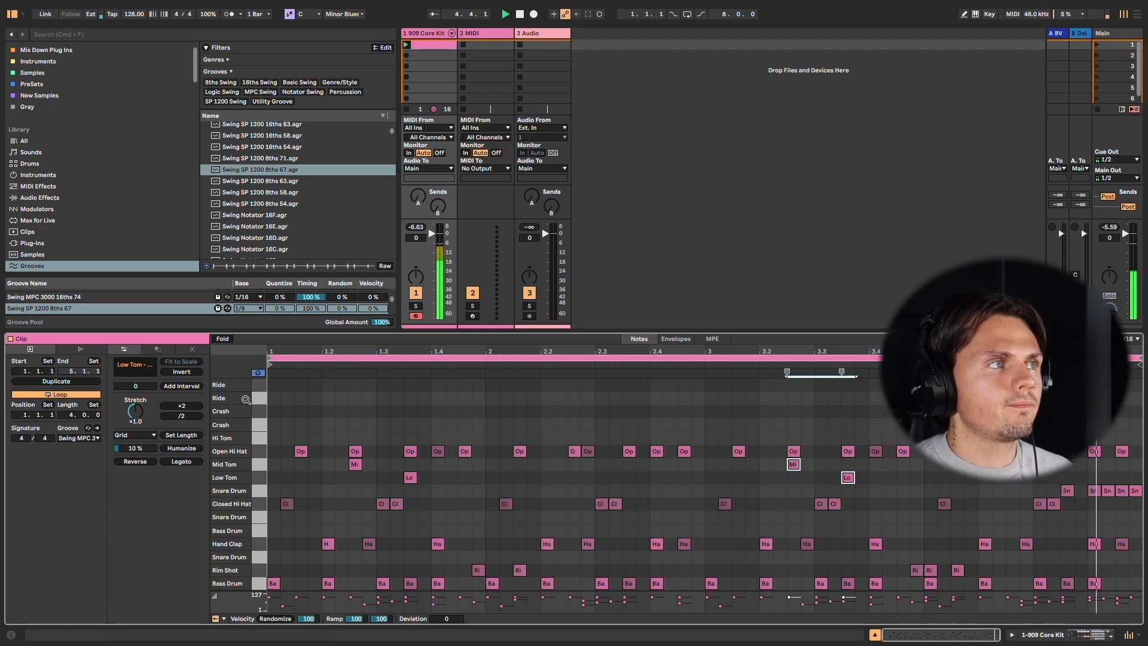
Step: Audition the crash, add a crash note at 1.1.1, and play the loop
click(256, 415)
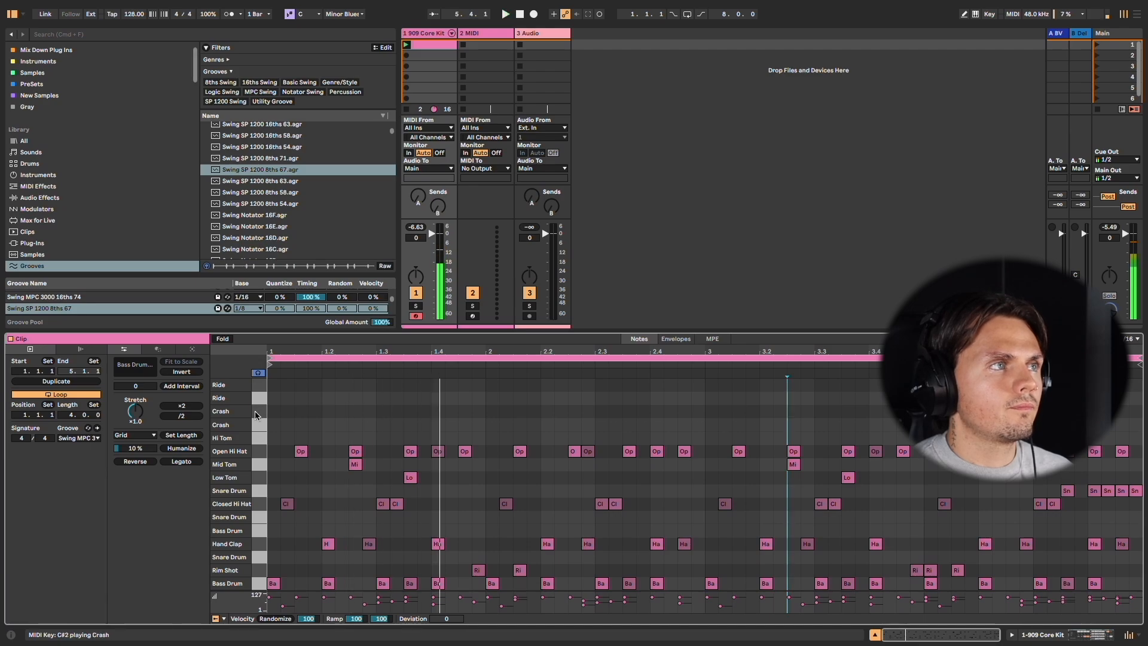
double_click(275, 412)
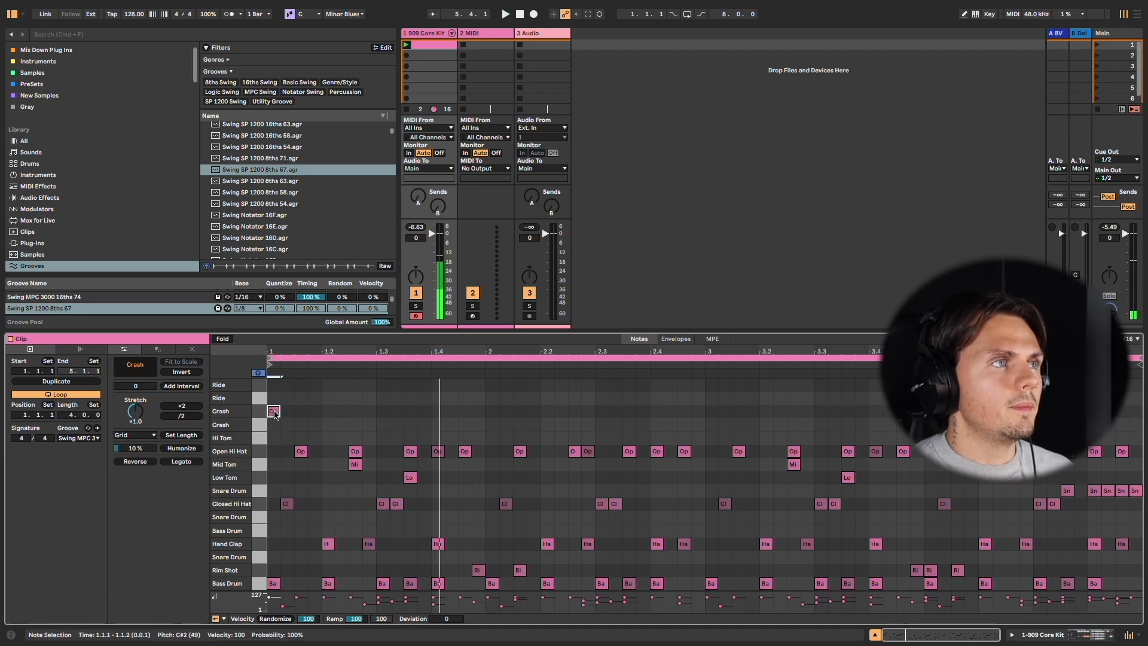
key(space)
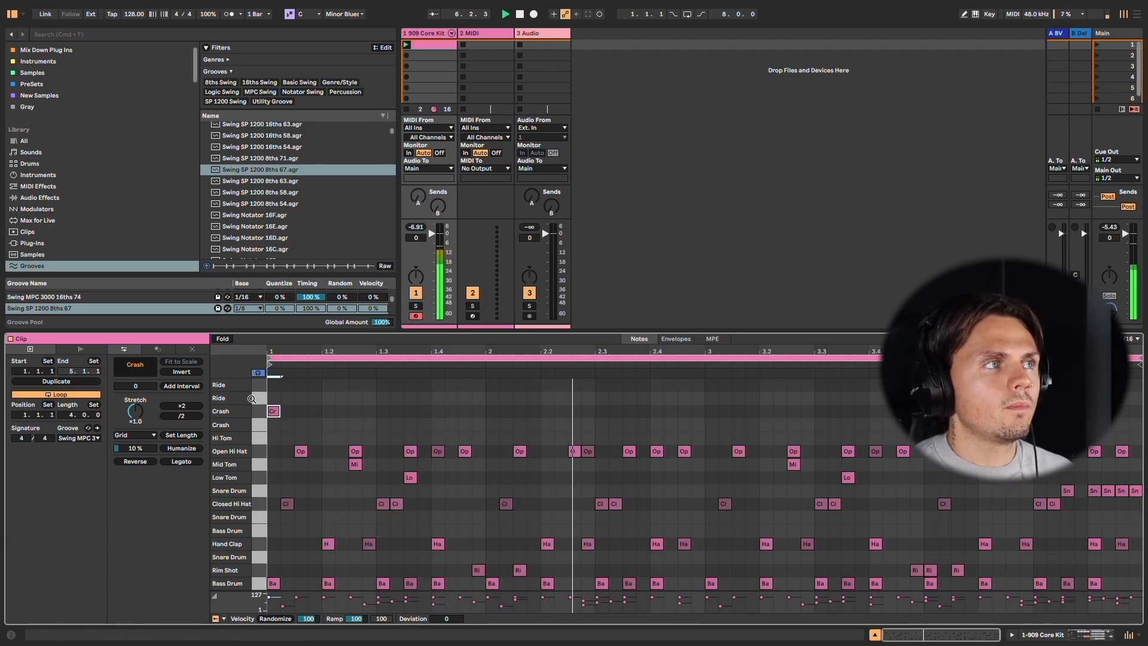
Step: Duplicate the loop to eight bars, add off-beat ride notes from 5.1.3 through bar 8, and play the loop
click(255, 399)
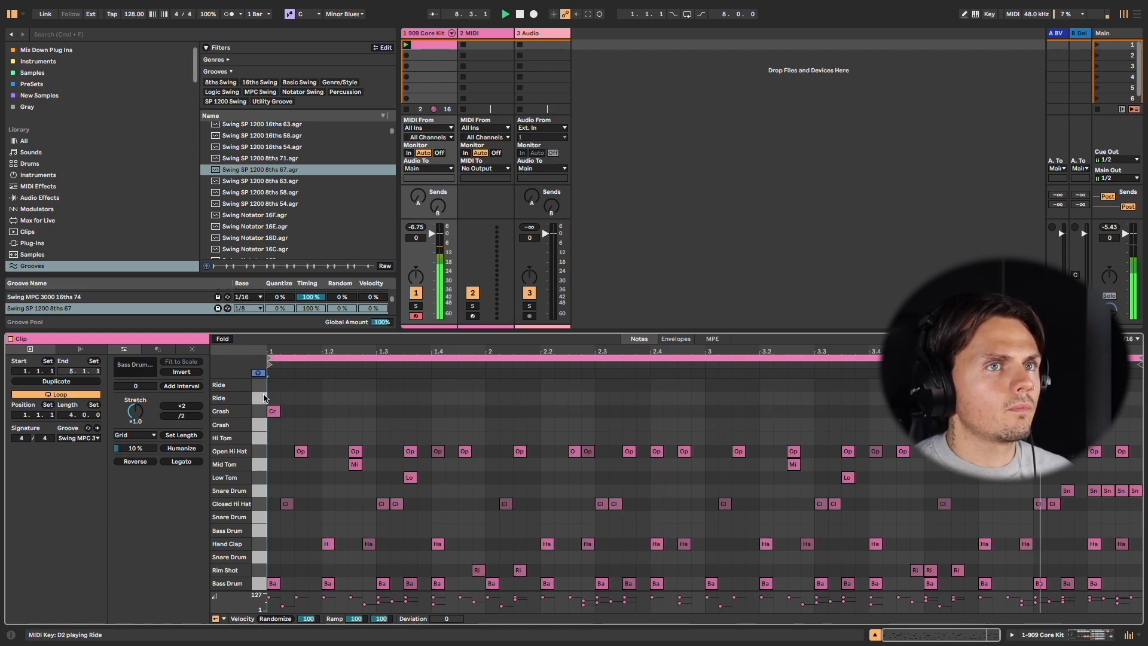
click(89, 382)
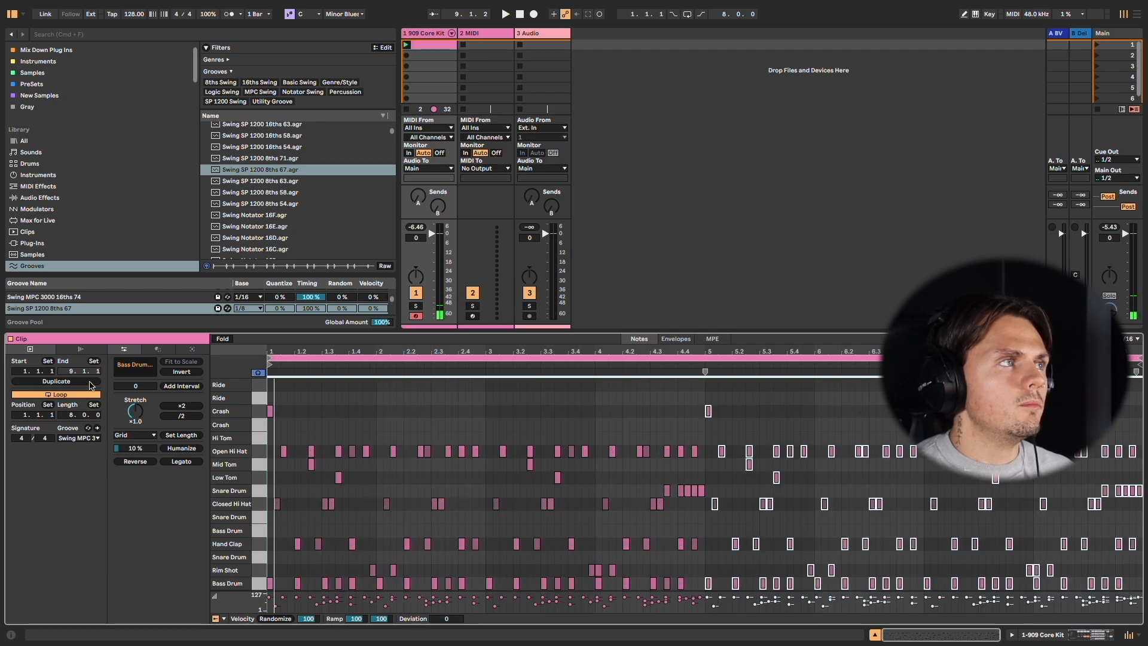
double_click(721, 398)
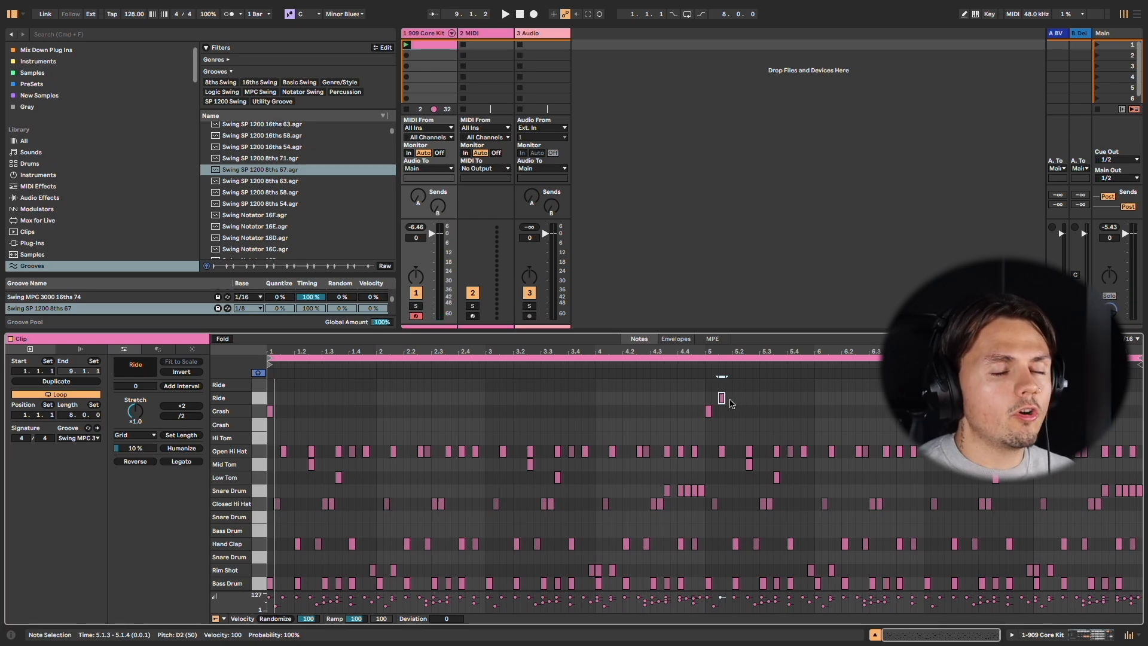
drag(731, 404, 699, 404)
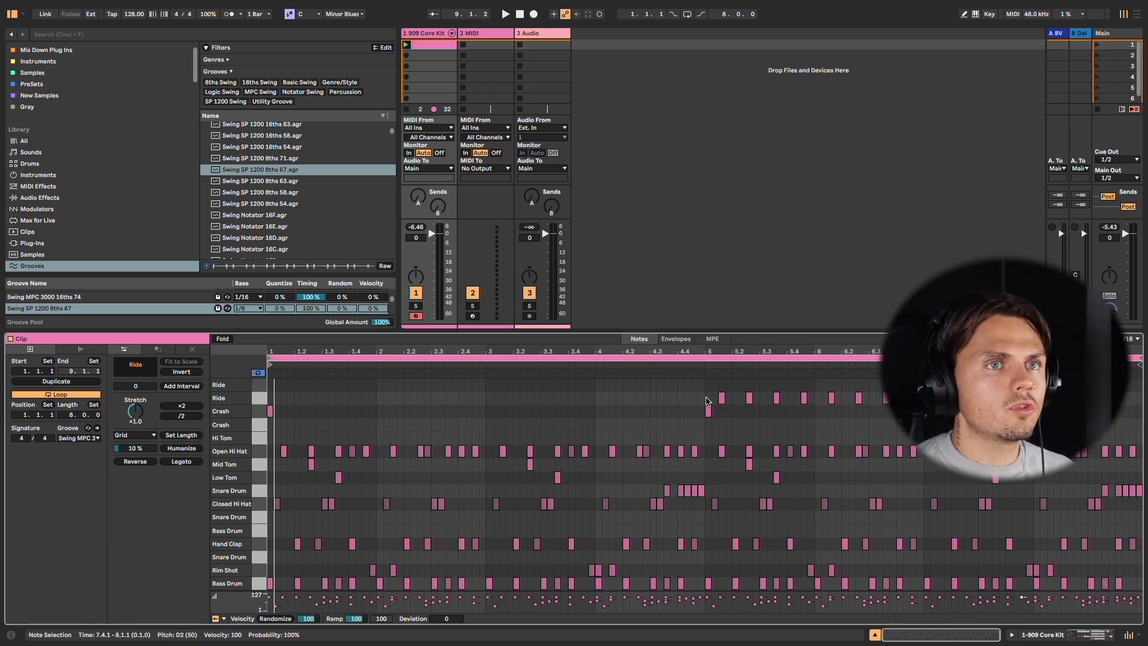
key(space)
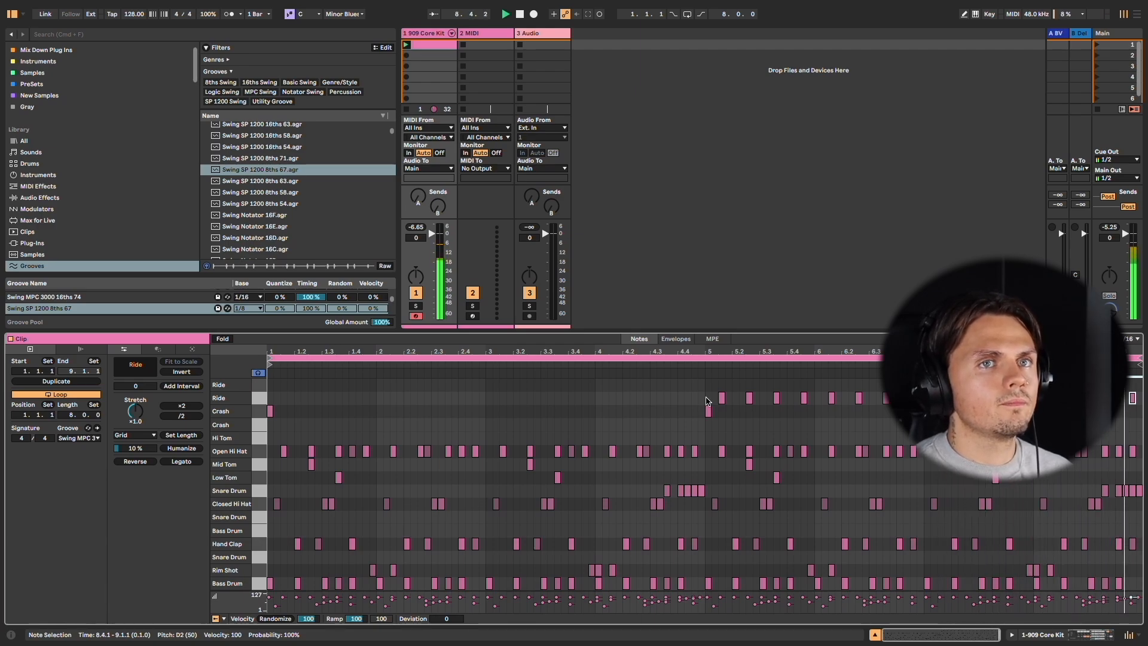
Step: Lower the velocity of all ride notes in bars 5 to 8 to 65 and play the loop
drag(706, 401, 1126, 405)
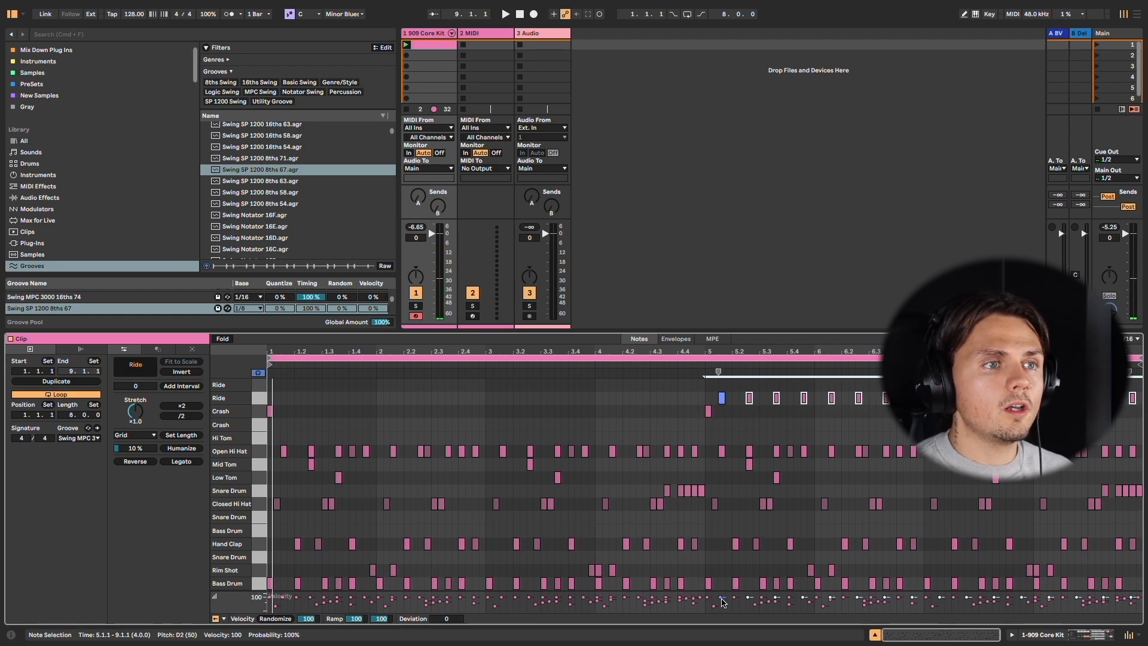
drag(721, 598, 720, 600)
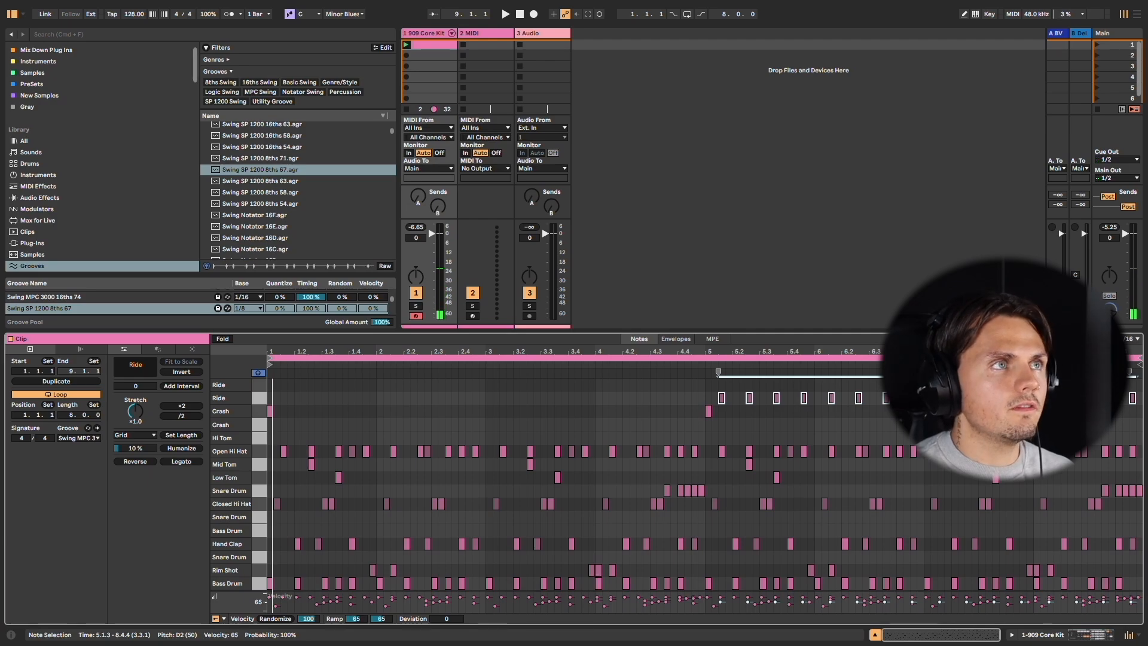
key(space)
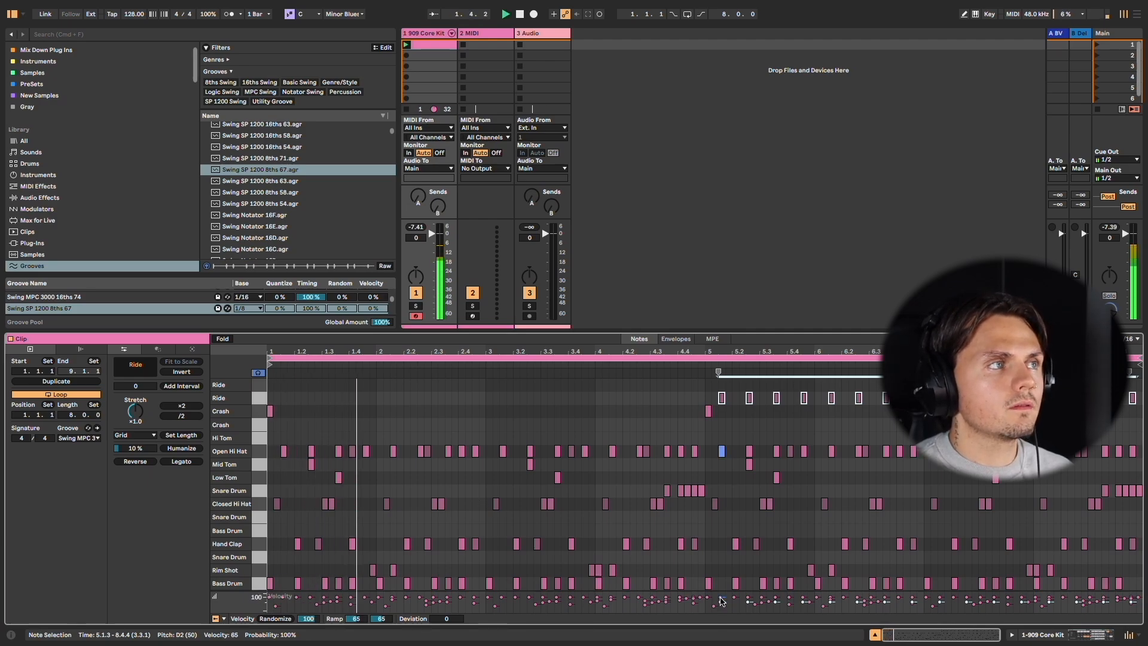